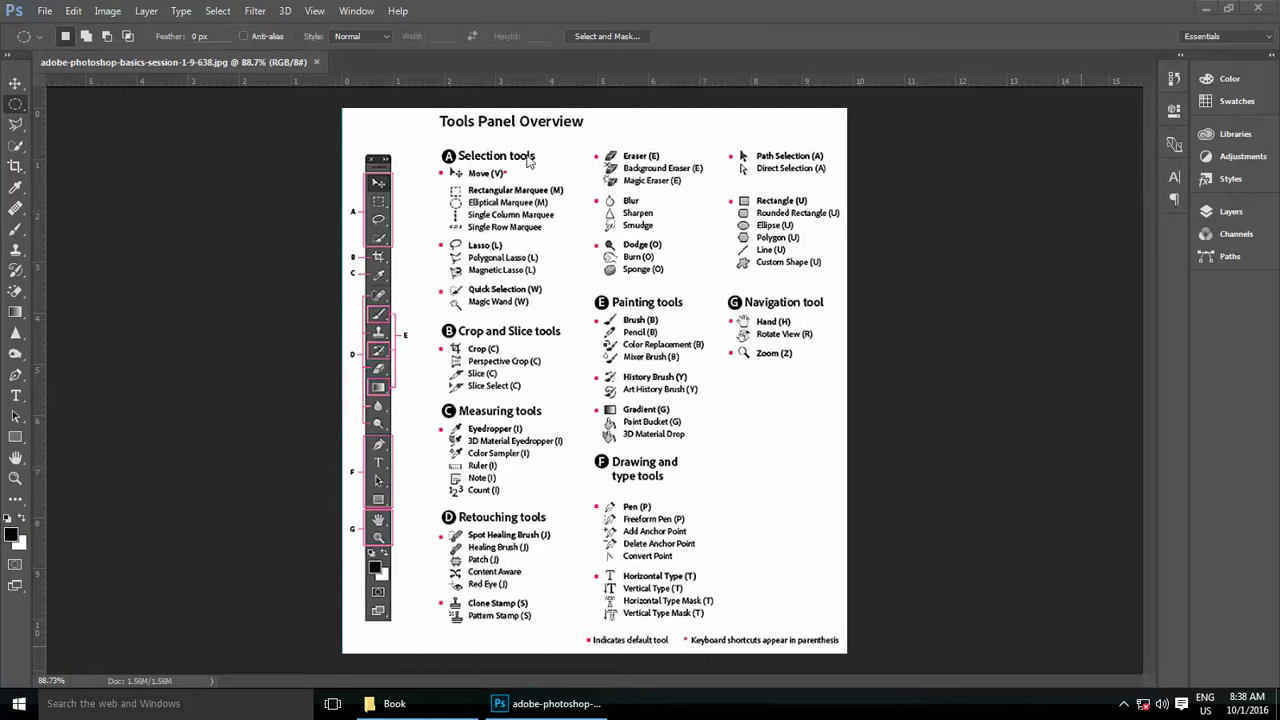
Close the tools overview sheet and open 'Single Column & Row Marqree' from the Chapter 03 folder.
{"action": "left_click", "coordinate": [319, 62]}
{"action": "left_click", "coordinate": [45, 10]}
{"action": "left_click", "coordinate": [60, 48]}
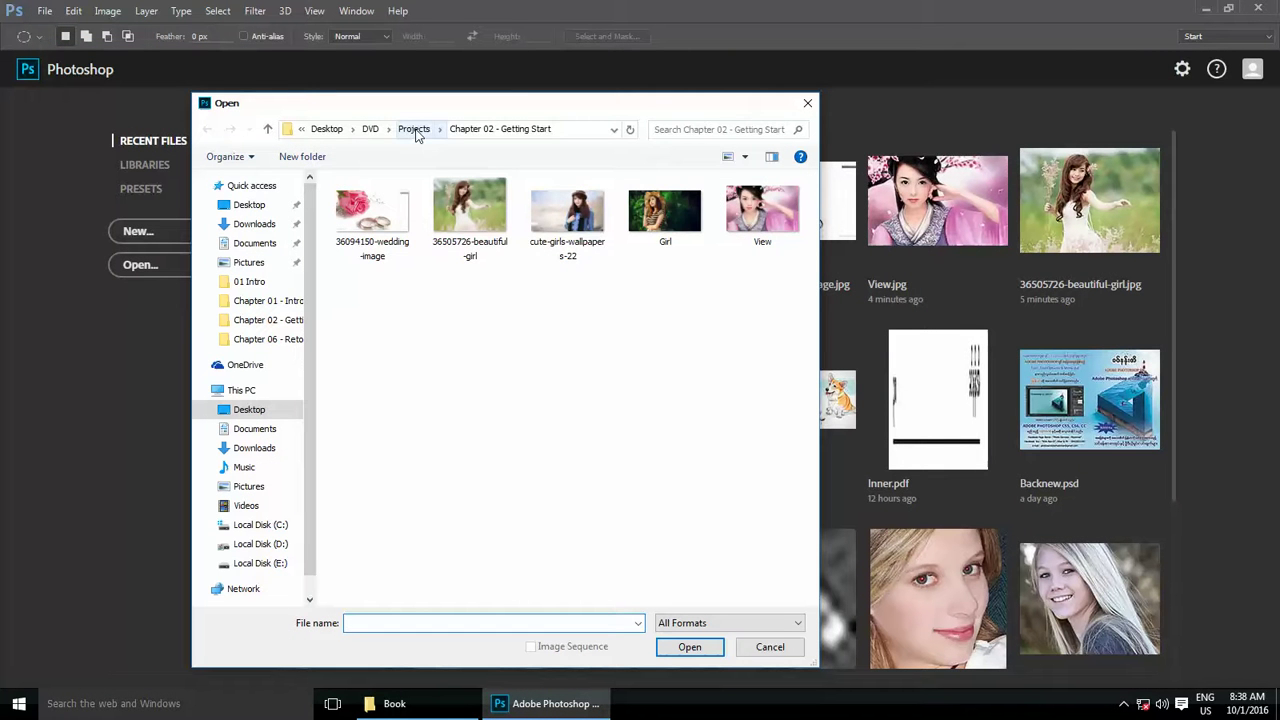
{"action": "left_click", "coordinate": [414, 129]}
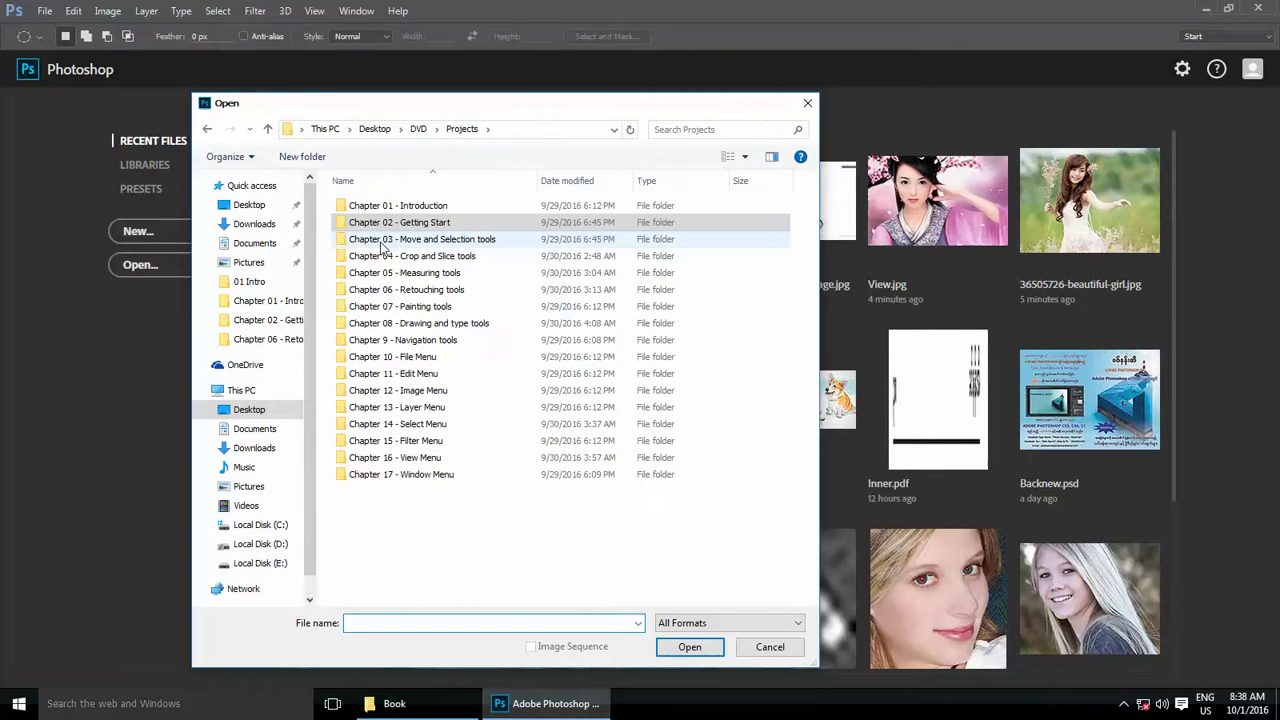
{"action": "double_click", "coordinate": [383, 240]}
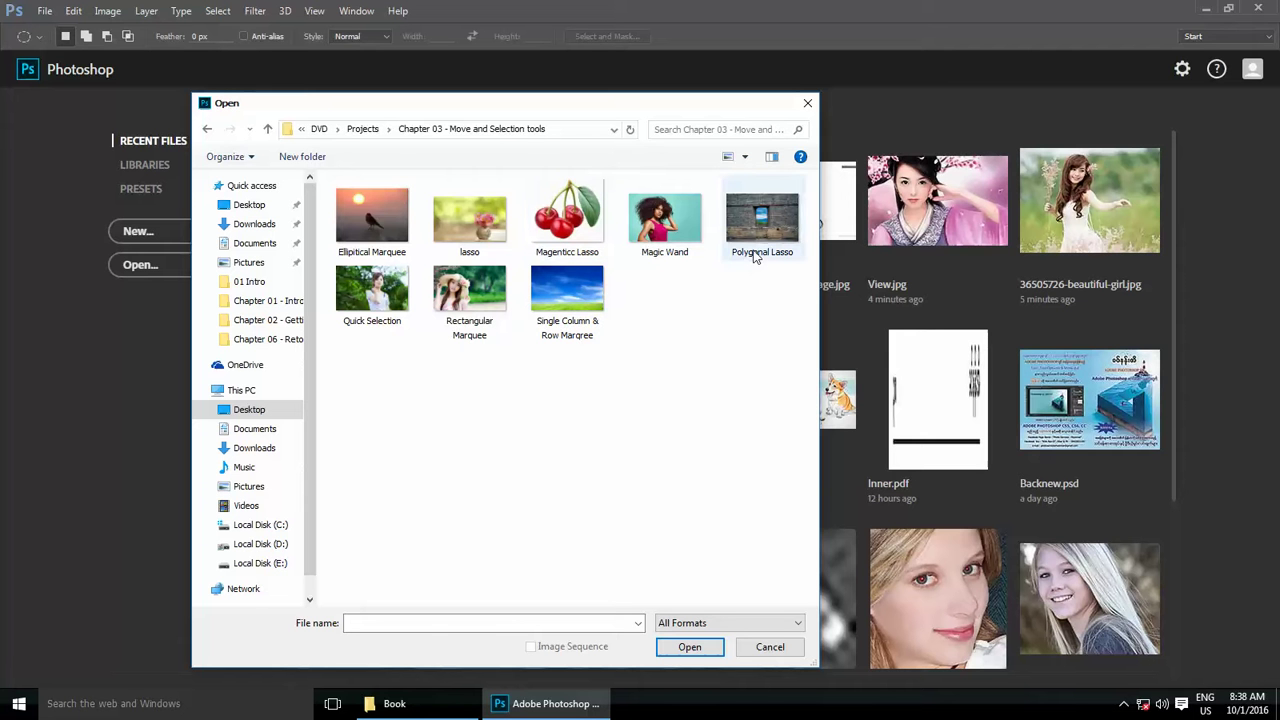
{"action": "left_click", "coordinate": [567, 302]}
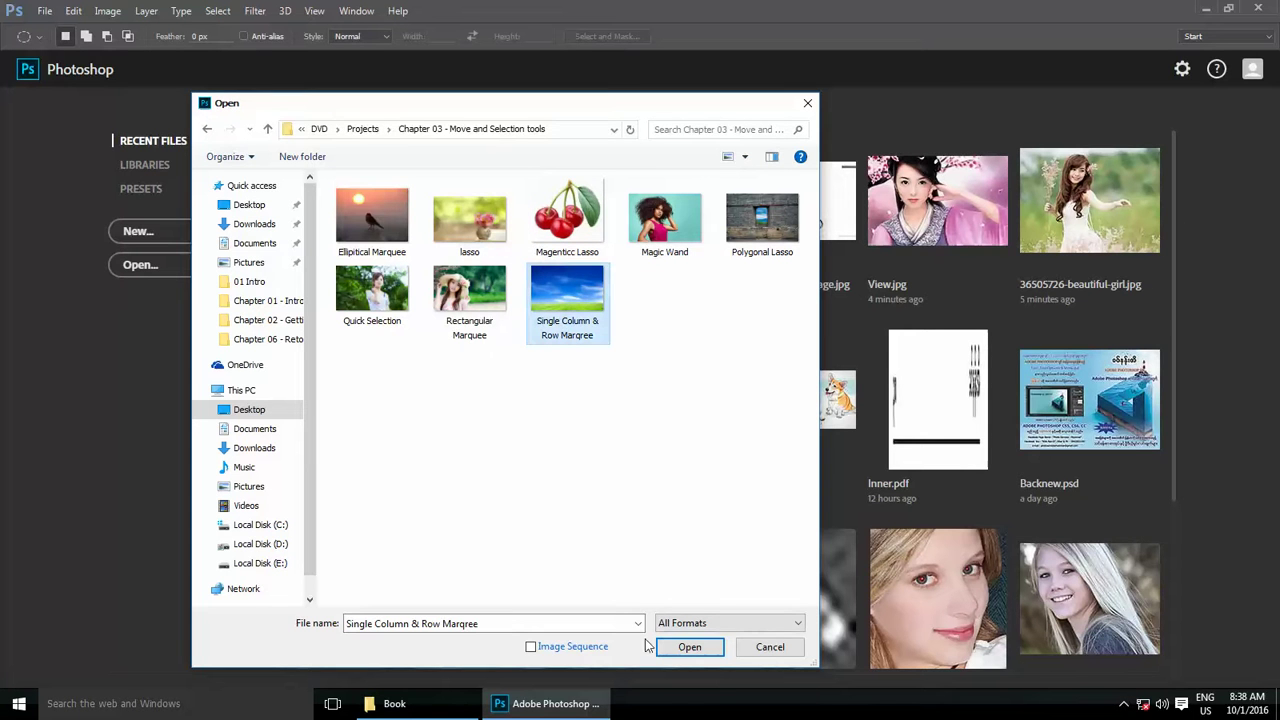
{"action": "left_click", "coordinate": [688, 647]}
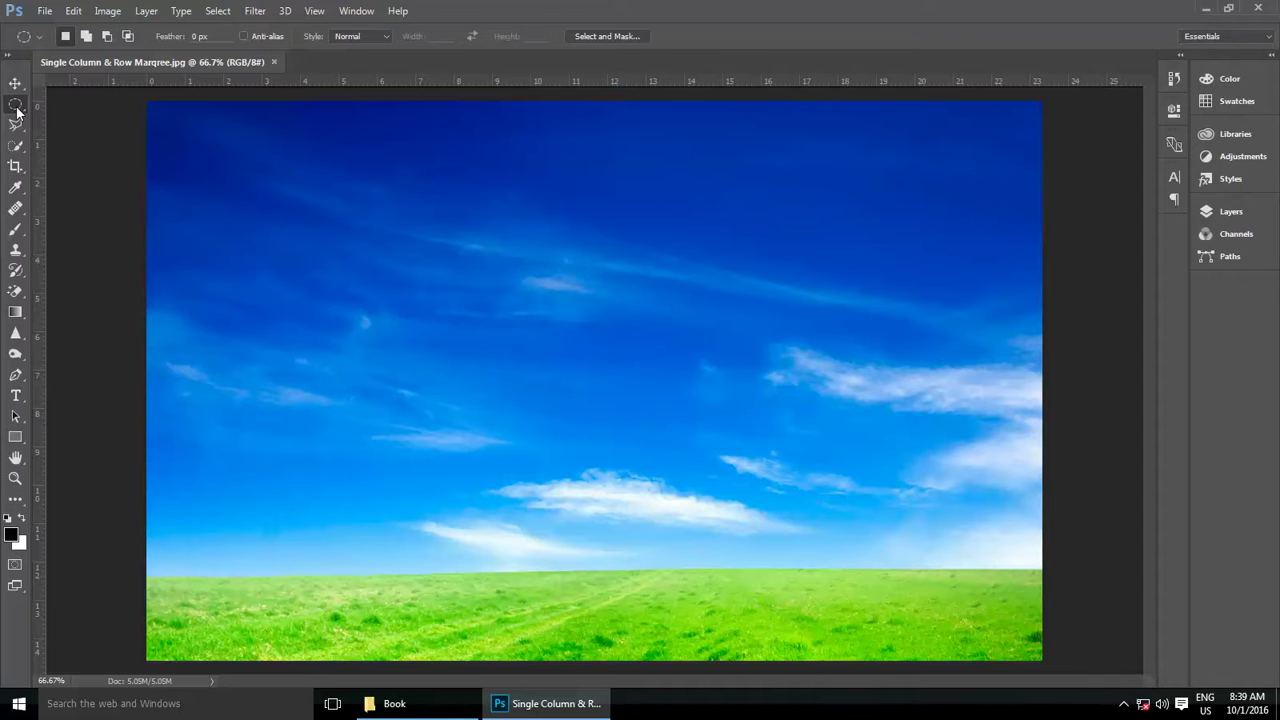
Choose the Rectangular Marquee Tool from the marquee tool flyout in the toolbar.
{"action": "right_click", "coordinate": [16, 106]}
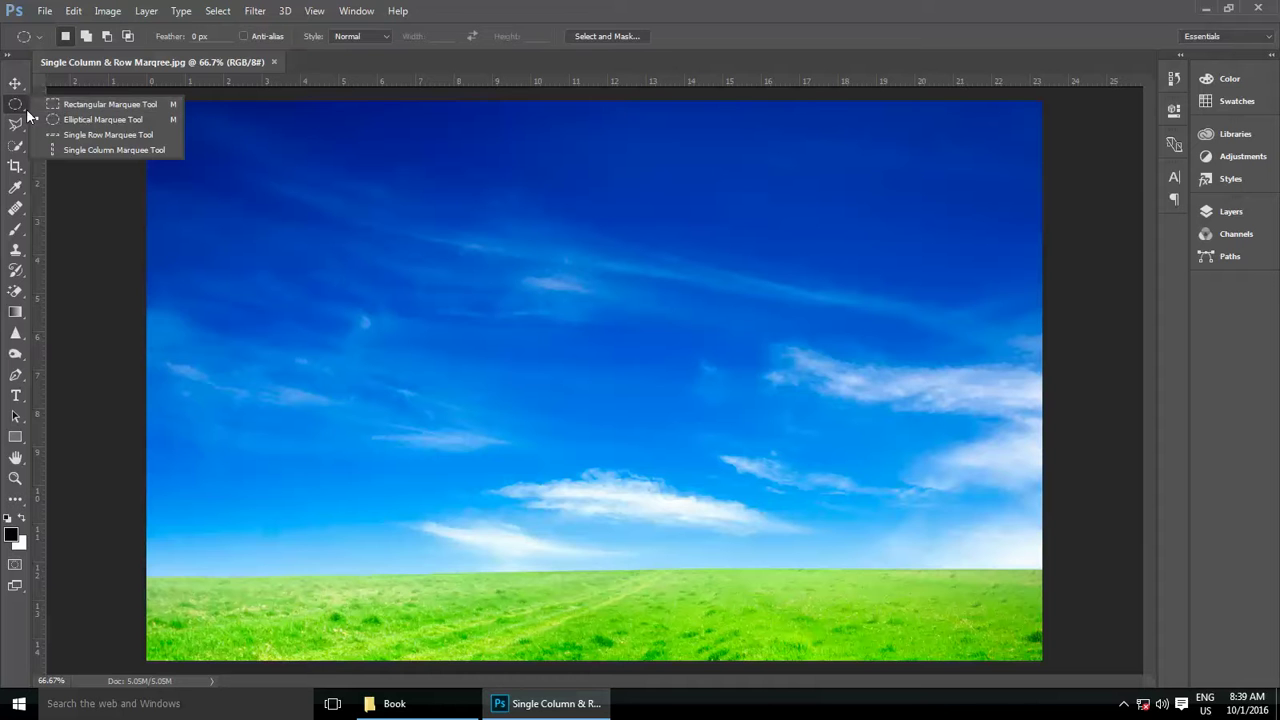
{"action": "left_click", "coordinate": [15, 114]}
{"action": "right_click", "coordinate": [16, 111]}
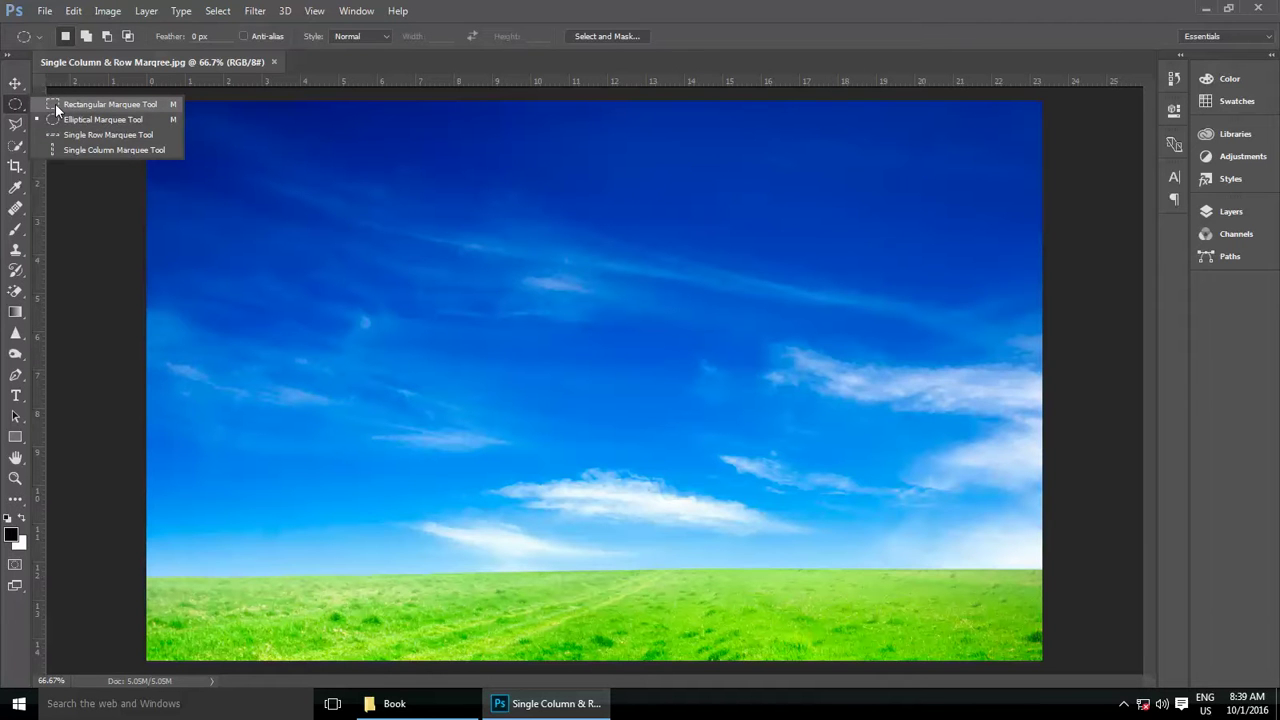
{"action": "left_click", "coordinate": [55, 104]}
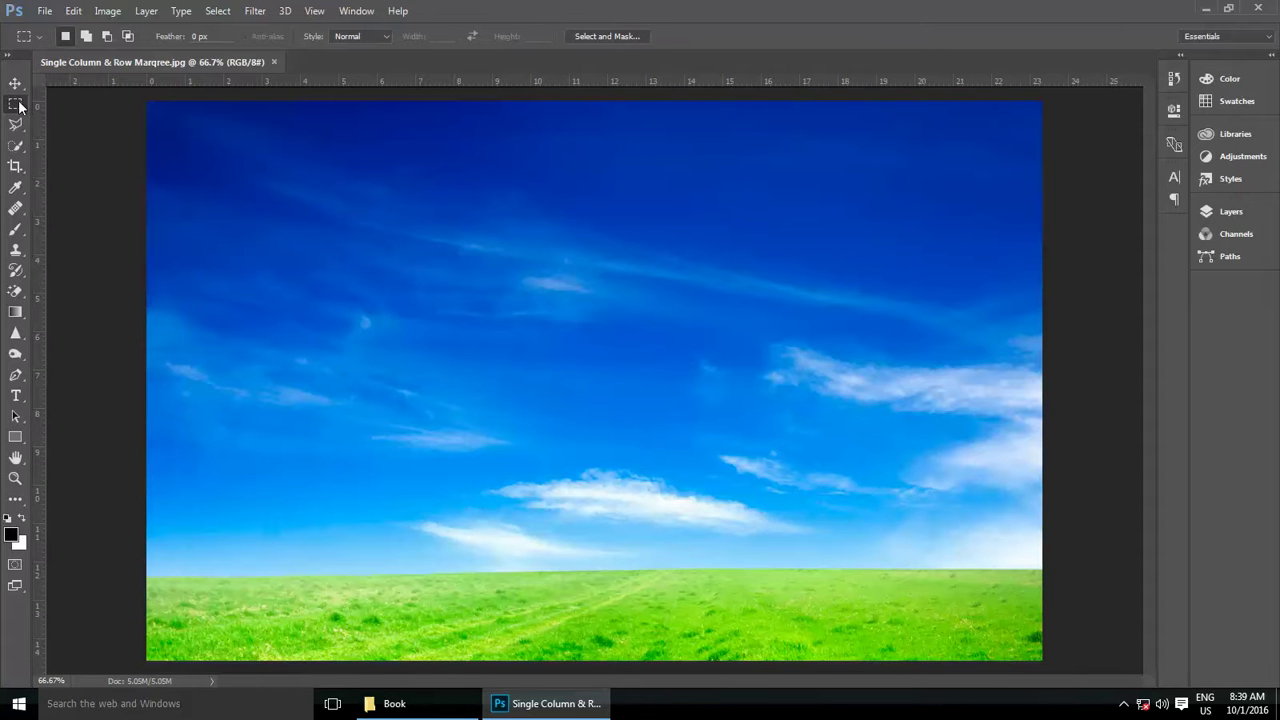
{"action": "right_click", "coordinate": [20, 105]}
{"action": "left_click", "coordinate": [33, 103]}
Draw several trial rectangular selections across the upper sky, clearing between attempts.
{"action": "left_click_drag", "start_coordinate": [288, 193], "coordinate": [573, 378]}
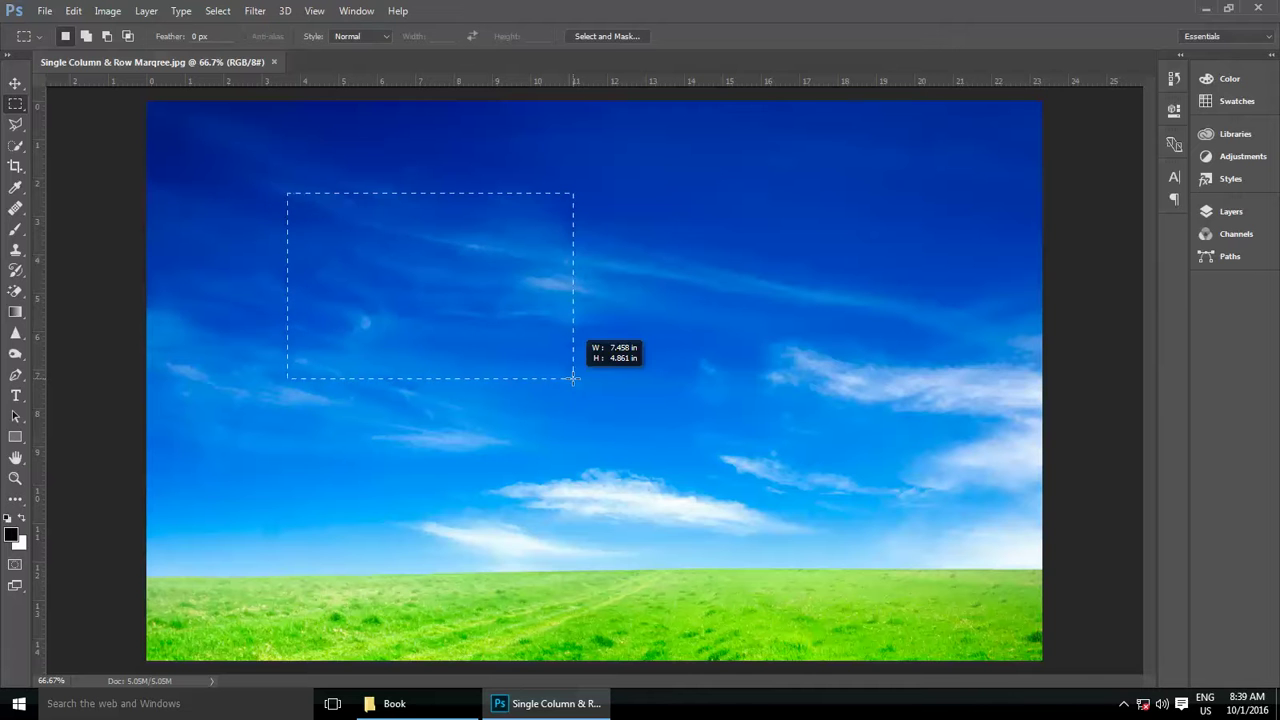
{"action": "left_click_drag", "start_coordinate": [738, 141], "coordinate": [446, 333]}
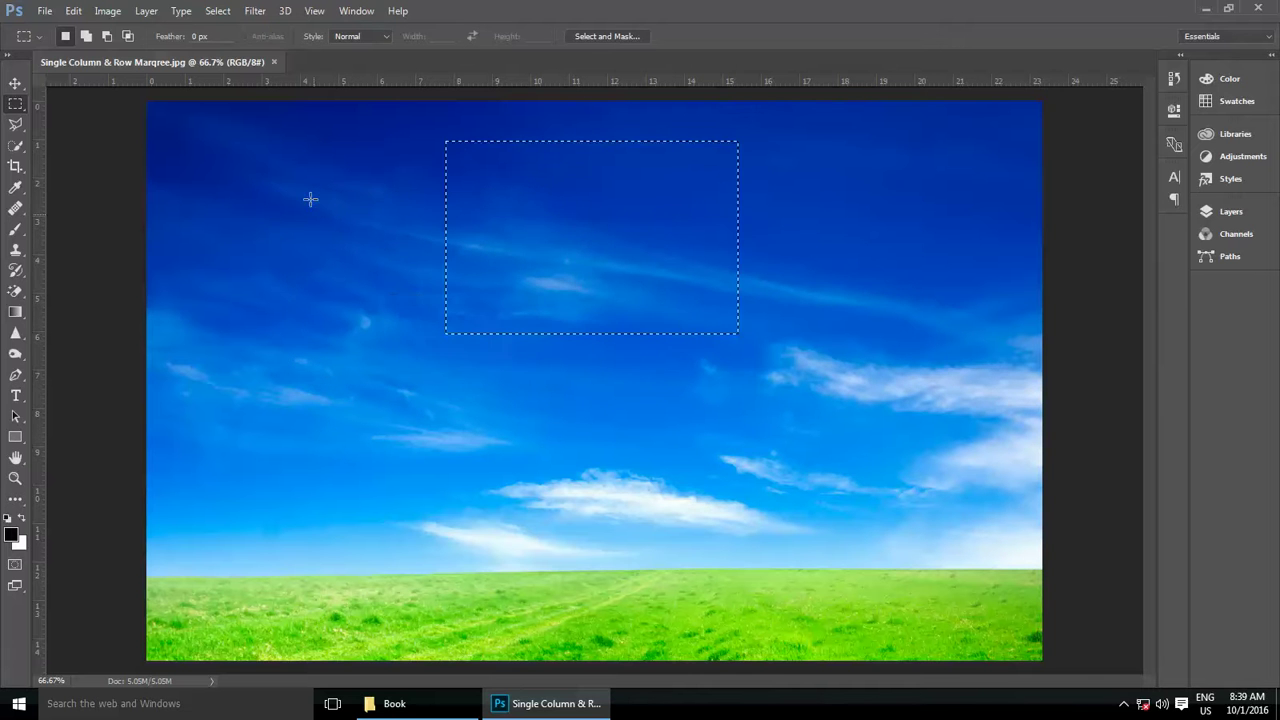
{"action": "mouse_move", "coordinate": [293, 142]}
{"action": "left_mouse_down"}
{"action": "mouse_move", "coordinate": [596, 424]}
{"action": "mouse_move", "coordinate": [592, 345]}
{"action": "mouse_move", "coordinate": [579, 335]}
{"action": "left_mouse_up"}
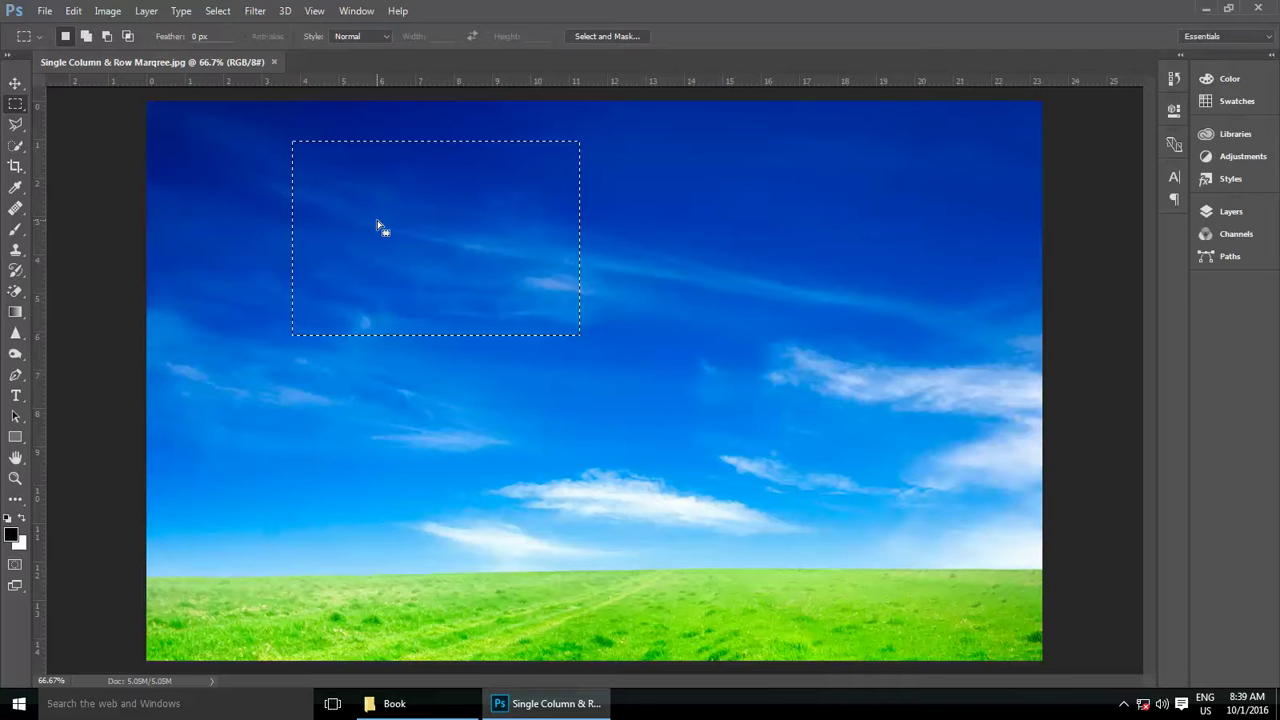
{"action": "left_click", "coordinate": [401, 427]}
{"action": "left_click_drag", "start_coordinate": [213, 272], "coordinate": [380, 413]}
{"action": "left_click_drag", "start_coordinate": [724, 169], "coordinate": [880, 279]}
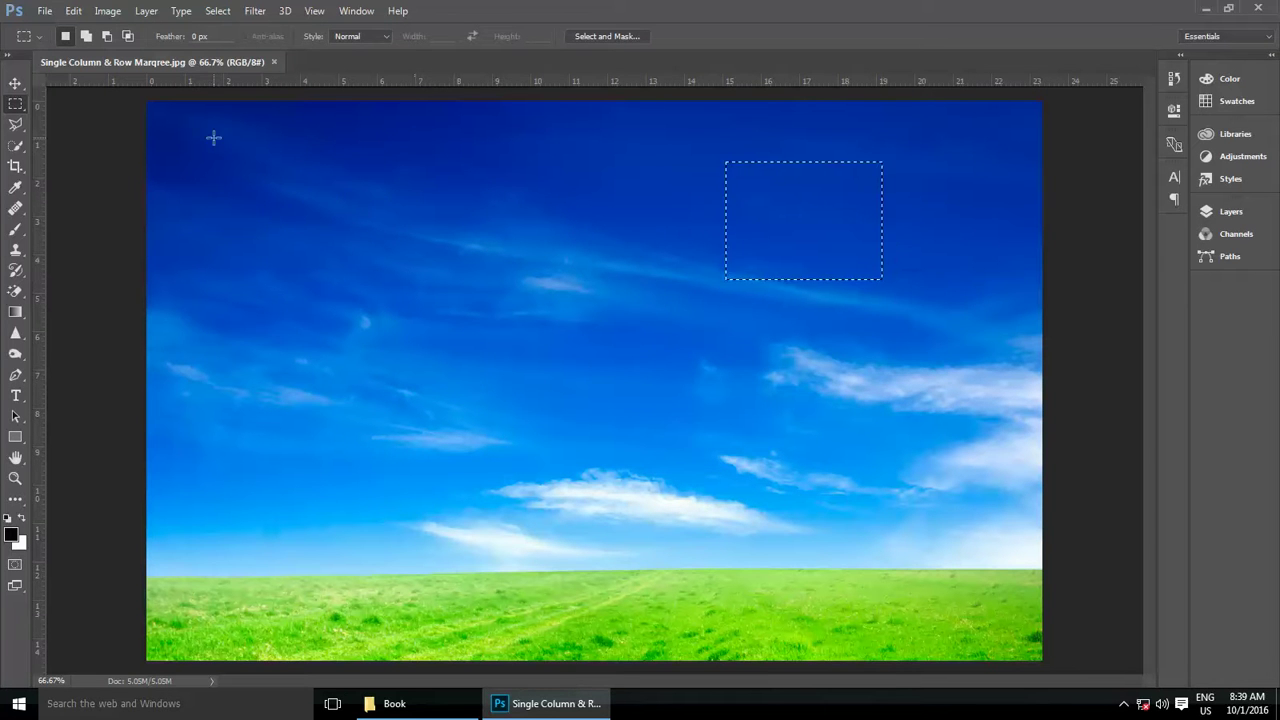
{"action": "left_click", "coordinate": [268, 188]}
Practise more small, tall and upper-left sky rectangles, deselecting each in turn.
{"action": "left_click_drag", "start_coordinate": [663, 148], "coordinate": [731, 194]}
{"action": "left_click_drag", "start_coordinate": [841, 276], "coordinate": [908, 323]}
{"action": "left_click_drag", "start_coordinate": [266, 174], "coordinate": [491, 380]}
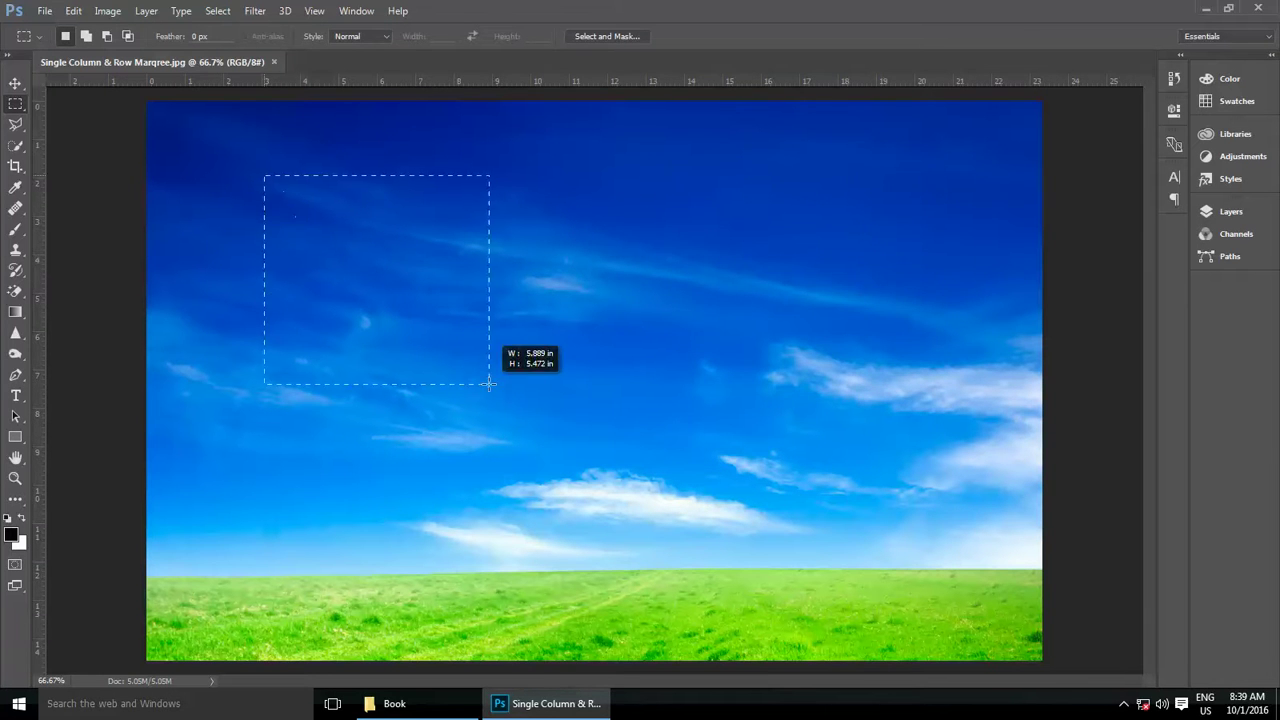
{"action": "left_click", "coordinate": [625, 280]}
{"action": "left_click_drag", "start_coordinate": [871, 117], "coordinate": [1006, 305]}
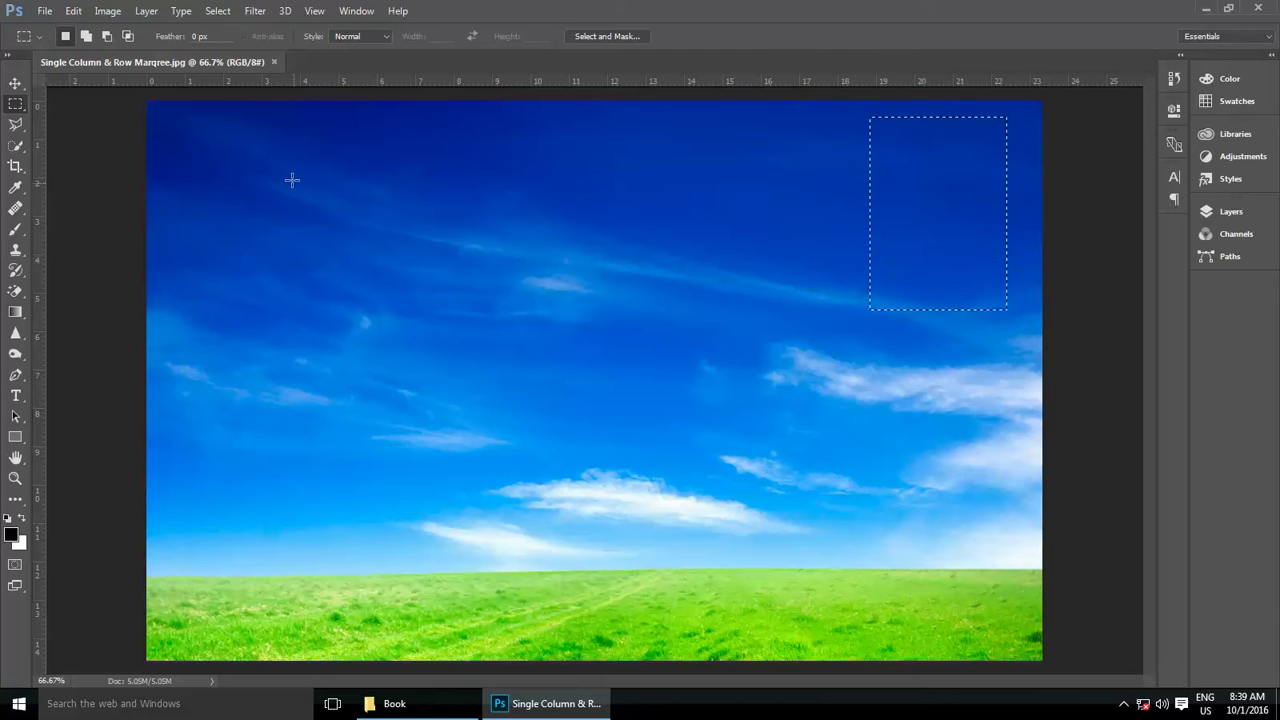
{"action": "left_click_drag", "start_coordinate": [293, 178], "coordinate": [490, 319]}
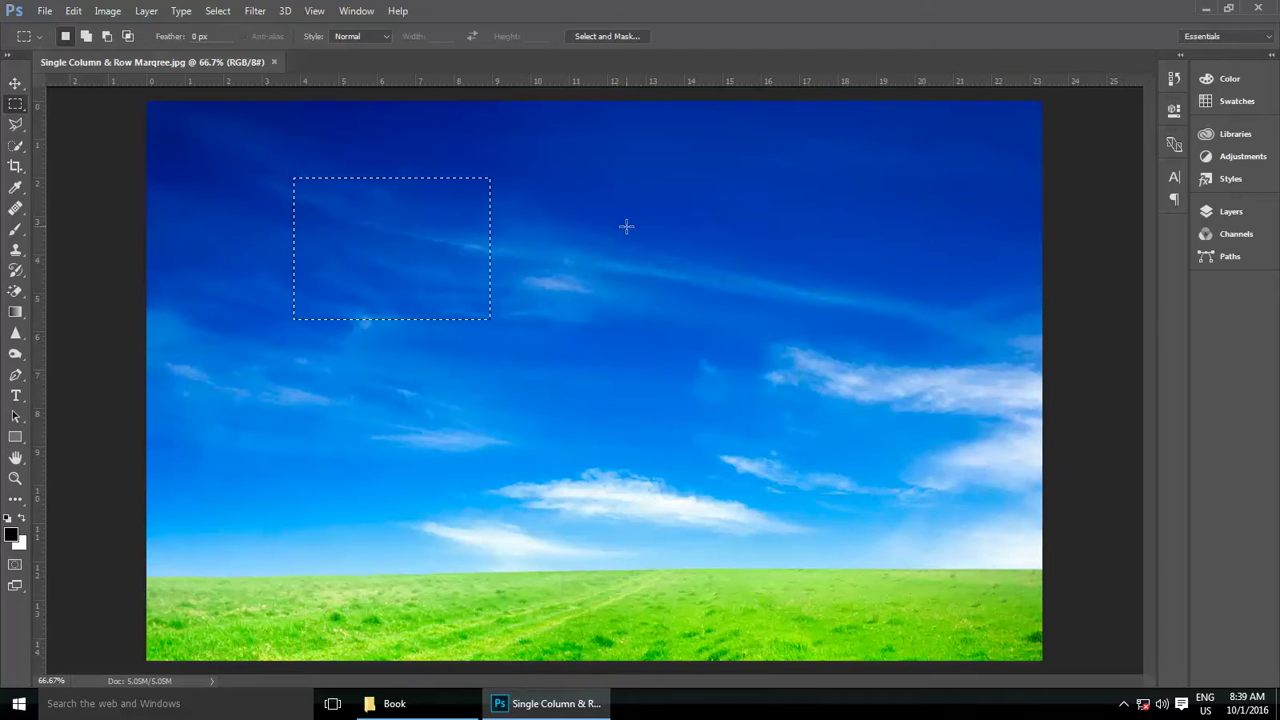
{"action": "left_click", "coordinate": [331, 226]}
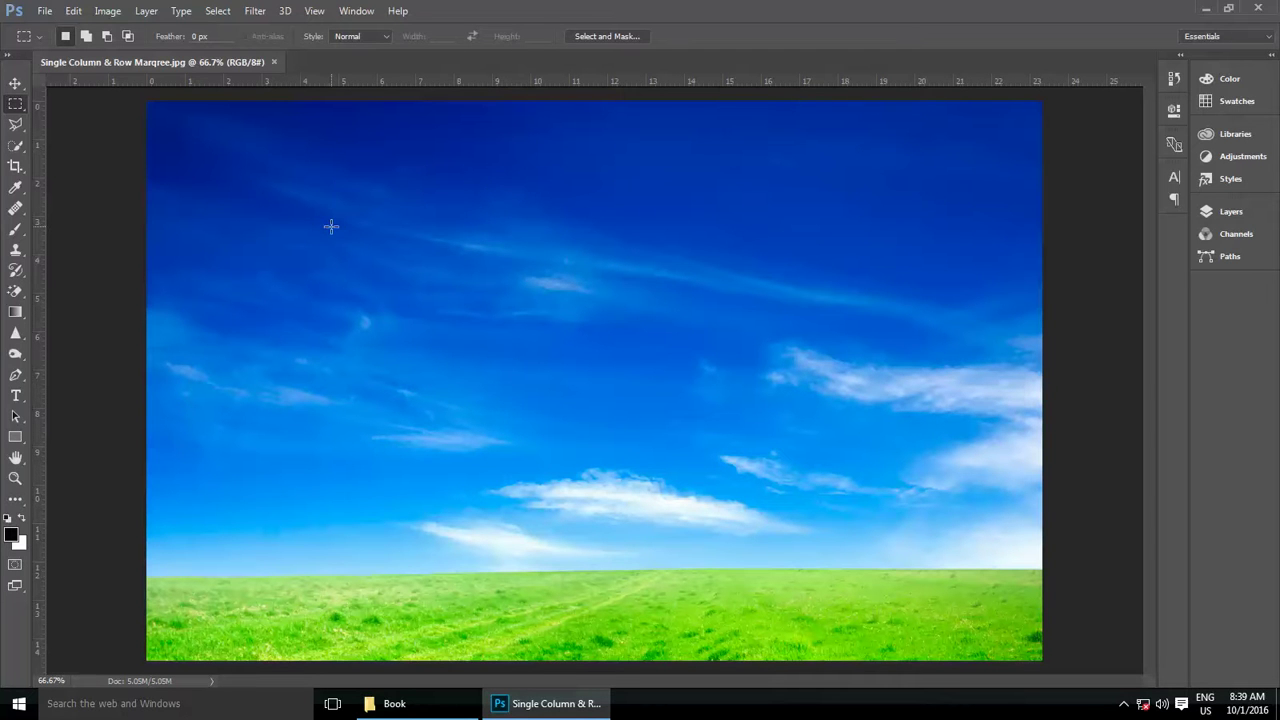
Draw a Shift-constrained square selection across the sky, then deselect it.
{"action": "left_click_drag", "start_coordinate": [439, 238], "coordinate": [570, 369]}
{"action": "left_click", "coordinate": [366, 350]}
{"action": "mouse_move", "coordinate": [315, 177]}
{"action": "left_mouse_down"}
{"action": "mouse_move", "coordinate": [744, 231]}
{"action": "mouse_move", "coordinate": [394, 443]}
{"action": "mouse_move", "coordinate": [357, 543]}
{"action": "mouse_move", "coordinate": [378, 558]}
{"action": "mouse_move", "coordinate": [376, 267]}
{"action": "mouse_move", "coordinate": [587, 495]}
{"action": "mouse_move", "coordinate": [557, 443]}
{"action": "mouse_move", "coordinate": [620, 457]}
{"action": "mouse_move", "coordinate": [588, 425]}
{"action": "mouse_move", "coordinate": [630, 458]}
{"action": "mouse_move", "coordinate": [658, 486]}
{"action": "mouse_move", "coordinate": [620, 450]}
{"action": "mouse_move", "coordinate": [650, 508]}
{"action": "mouse_move", "coordinate": [631, 460]}
{"action": "mouse_move", "coordinate": [610, 463]}
{"action": "mouse_move", "coordinate": [657, 526]}
{"action": "mouse_move", "coordinate": [637, 477]}
{"action": "mouse_move", "coordinate": [655, 523]}
{"action": "mouse_move", "coordinate": [702, 568]}
{"action": "mouse_move", "coordinate": [592, 456]}
{"action": "left_mouse_up"}
{"action": "key", "text": "shift"}
{"action": "left_click", "coordinate": [628, 470]}
{"action": "left_click", "coordinate": [450, 277]}
{"action": "left_click_drag", "start_coordinate": [310, 189], "coordinate": [466, 328]}
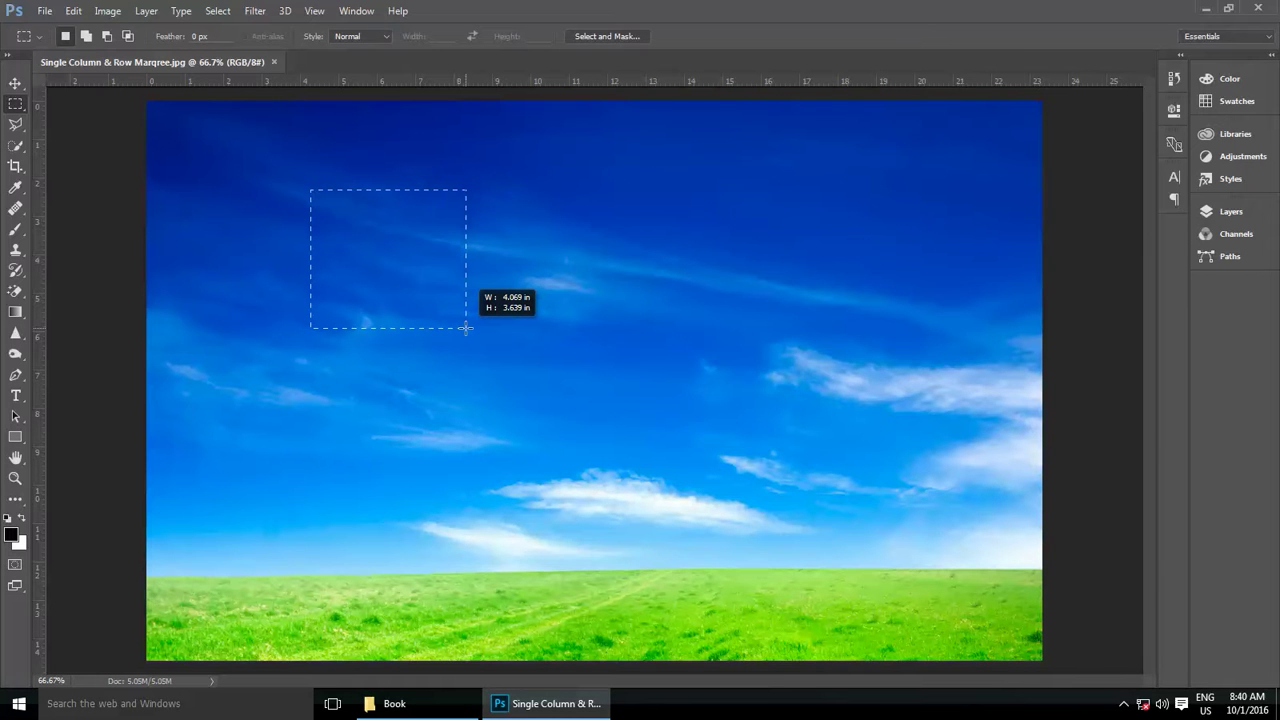
{"action": "key", "text": "space"}
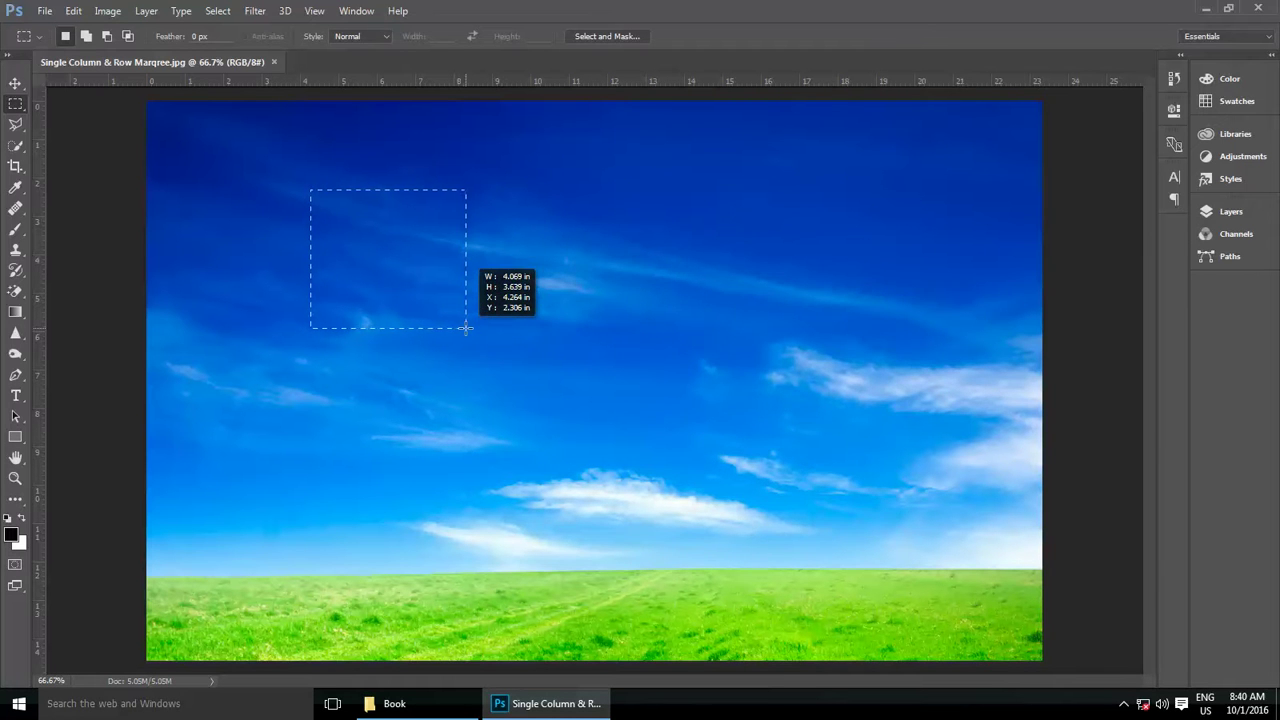
{"action": "mouse_move", "coordinate": [466, 328]}
{"action": "left_mouse_down"}
{"action": "mouse_move", "coordinate": [651, 420]}
{"action": "mouse_move", "coordinate": [897, 363]}
{"action": "mouse_move", "coordinate": [513, 366]}
{"action": "mouse_move", "coordinate": [333, 285]}
{"action": "mouse_move", "coordinate": [351, 319]}
{"action": "mouse_move", "coordinate": [786, 408]}
{"action": "mouse_move", "coordinate": [522, 362]}
{"action": "left_mouse_up"}
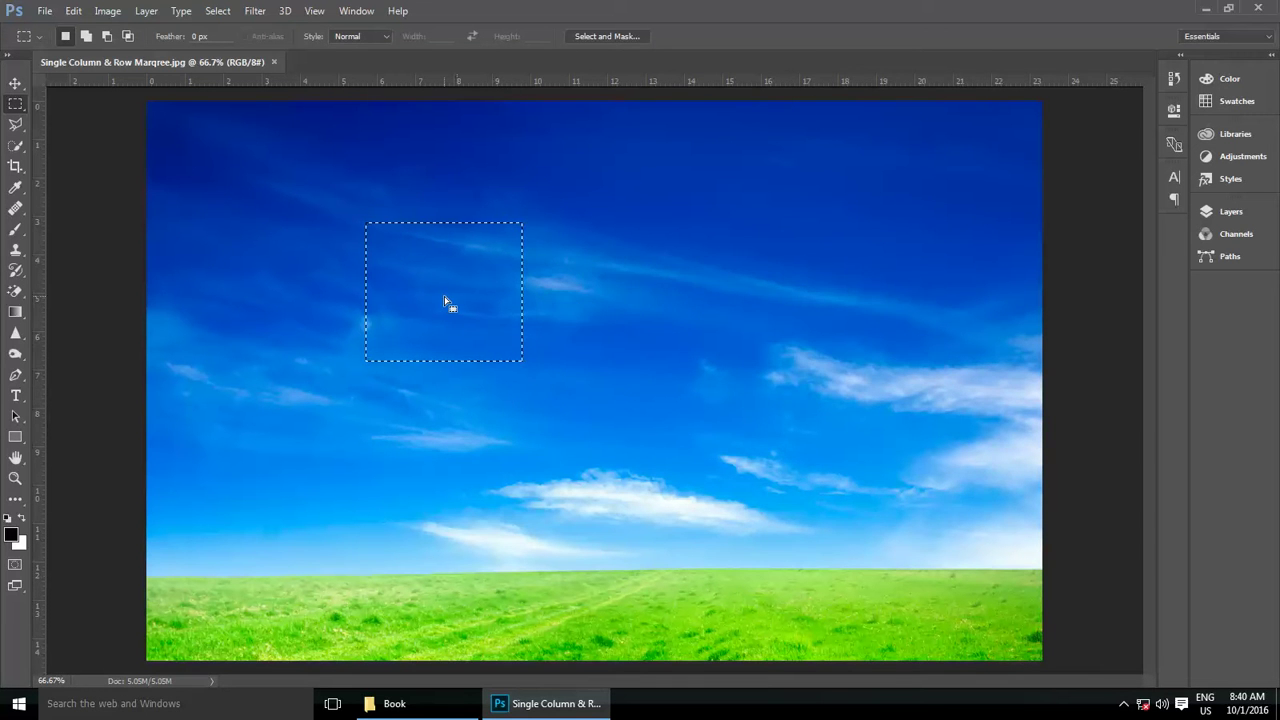
{"action": "mouse_move", "coordinate": [446, 298]}
{"action": "left_mouse_down"}
{"action": "mouse_move", "coordinate": [847, 213]}
{"action": "mouse_move", "coordinate": [297, 215]}
{"action": "mouse_move", "coordinate": [274, 191]}
{"action": "mouse_move", "coordinate": [420, 320]}
{"action": "left_mouse_up"}
{"action": "left_click", "coordinate": [530, 278]}
{"action": "left_click", "coordinate": [655, 358]}
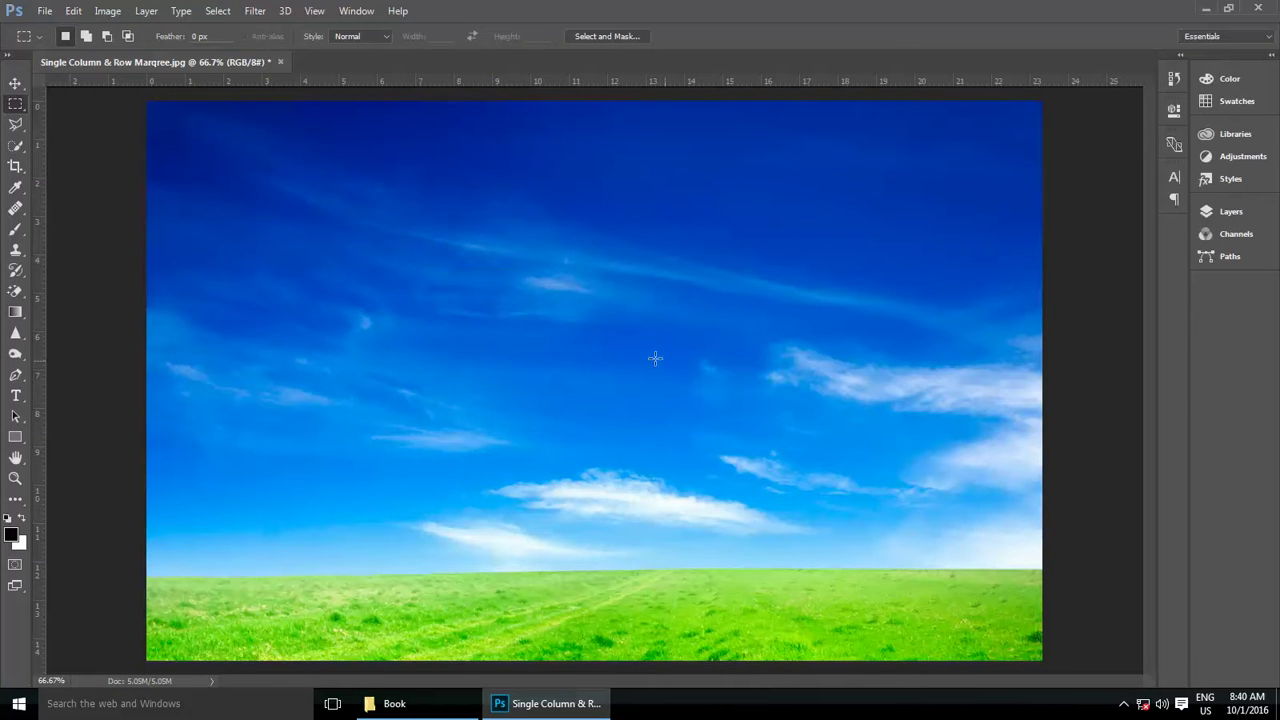
{"action": "left_click_drag", "start_coordinate": [266, 171], "coordinate": [378, 316]}
{"action": "mouse_move", "coordinate": [405, 344]}
{"action": "left_mouse_down"}
{"action": "mouse_move", "coordinate": [410, 328]}
{"action": "mouse_move", "coordinate": [874, 437]}
{"action": "mouse_move", "coordinate": [314, 486]}
{"action": "mouse_move", "coordinate": [667, 440]}
{"action": "left_mouse_up"}
{"action": "mouse_move", "coordinate": [584, 371]}
{"action": "left_mouse_down"}
{"action": "mouse_move", "coordinate": [314, 317]}
{"action": "mouse_move", "coordinate": [286, 264]}
{"action": "mouse_move", "coordinate": [583, 258]}
{"action": "mouse_move", "coordinate": [657, 243]}
{"action": "mouse_move", "coordinate": [577, 243]}
{"action": "left_mouse_up"}
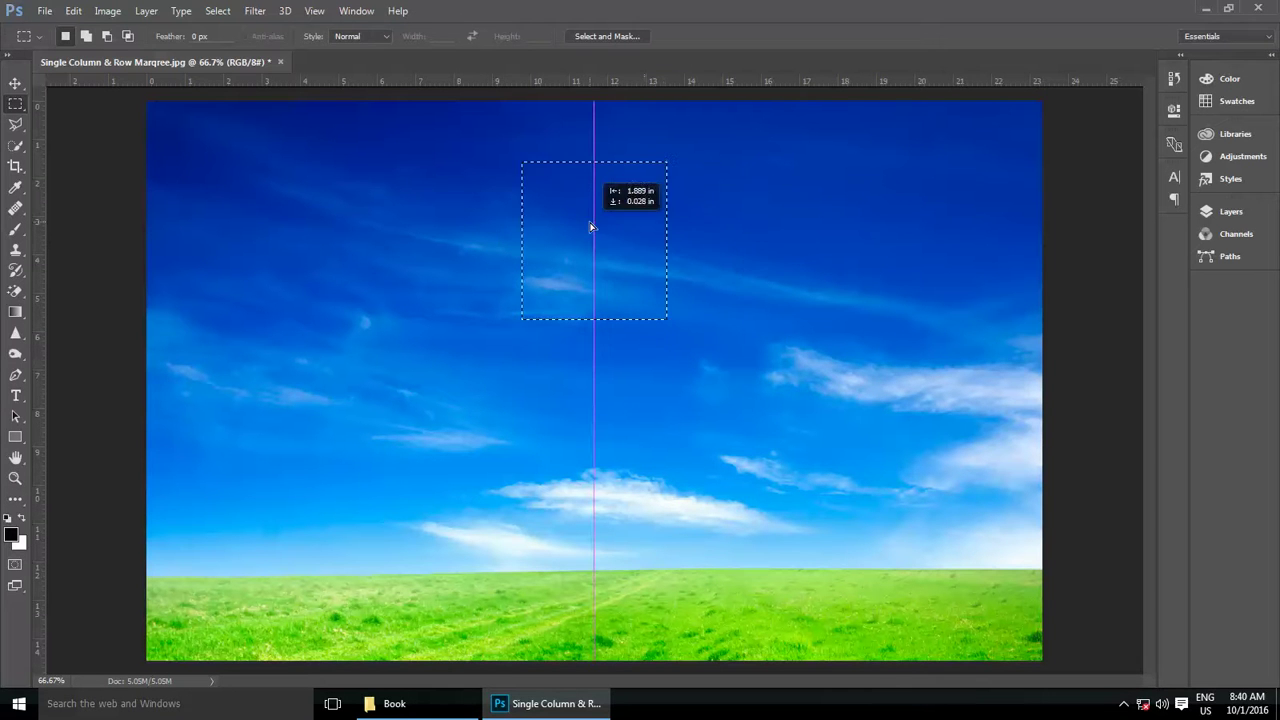
{"action": "left_click", "coordinate": [323, 206]}
{"action": "left_click_drag", "start_coordinate": [222, 157], "coordinate": [320, 246]}
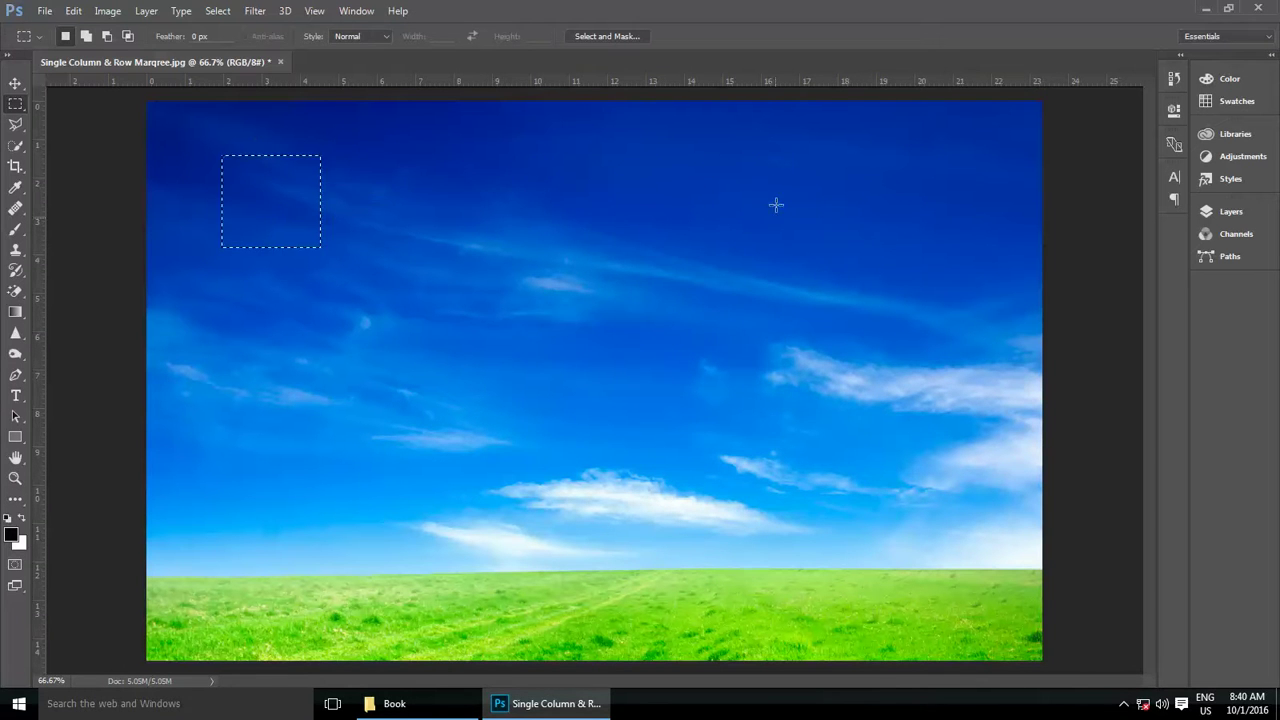
{"action": "left_click_drag", "start_coordinate": [786, 186], "coordinate": [937, 320]}
{"action": "left_click_drag", "start_coordinate": [446, 153], "coordinate": [594, 251]}
{"action": "left_click_drag", "start_coordinate": [304, 171], "coordinate": [446, 320]}
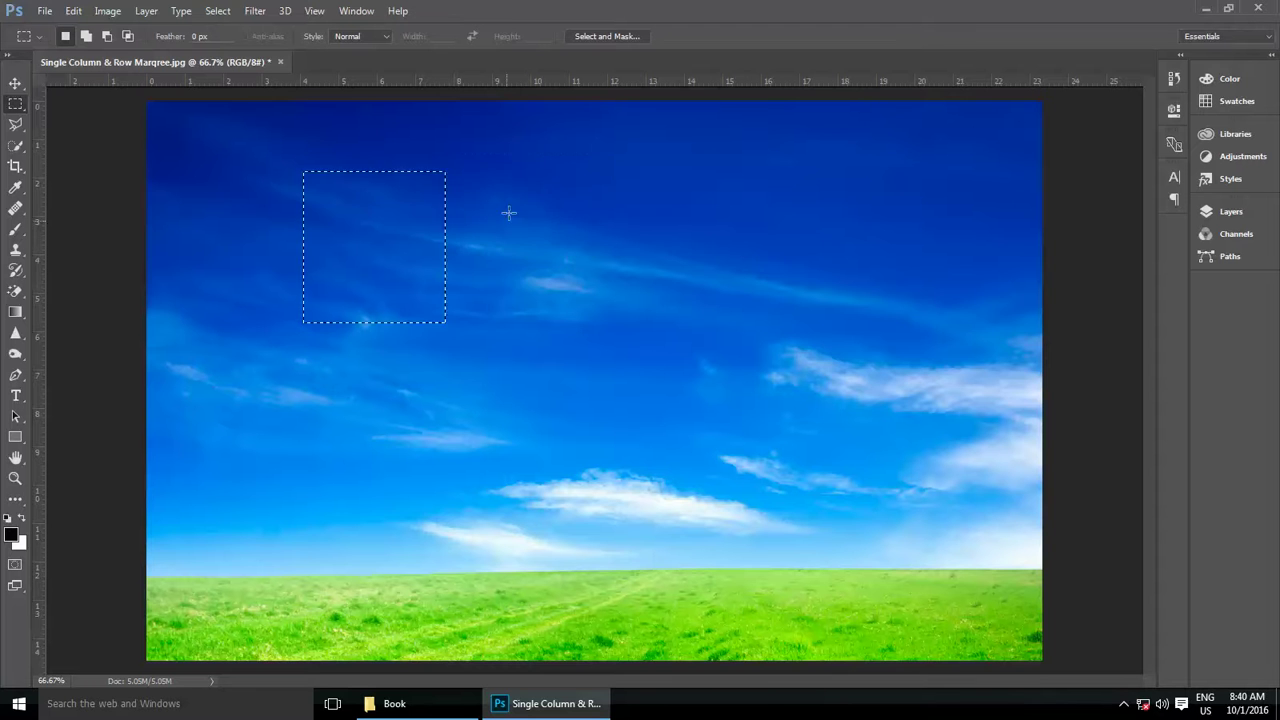
{"action": "left_click_drag", "start_coordinate": [516, 168], "coordinate": [780, 340]}
{"action": "left_click_drag", "start_coordinate": [286, 197], "coordinate": [486, 393]}
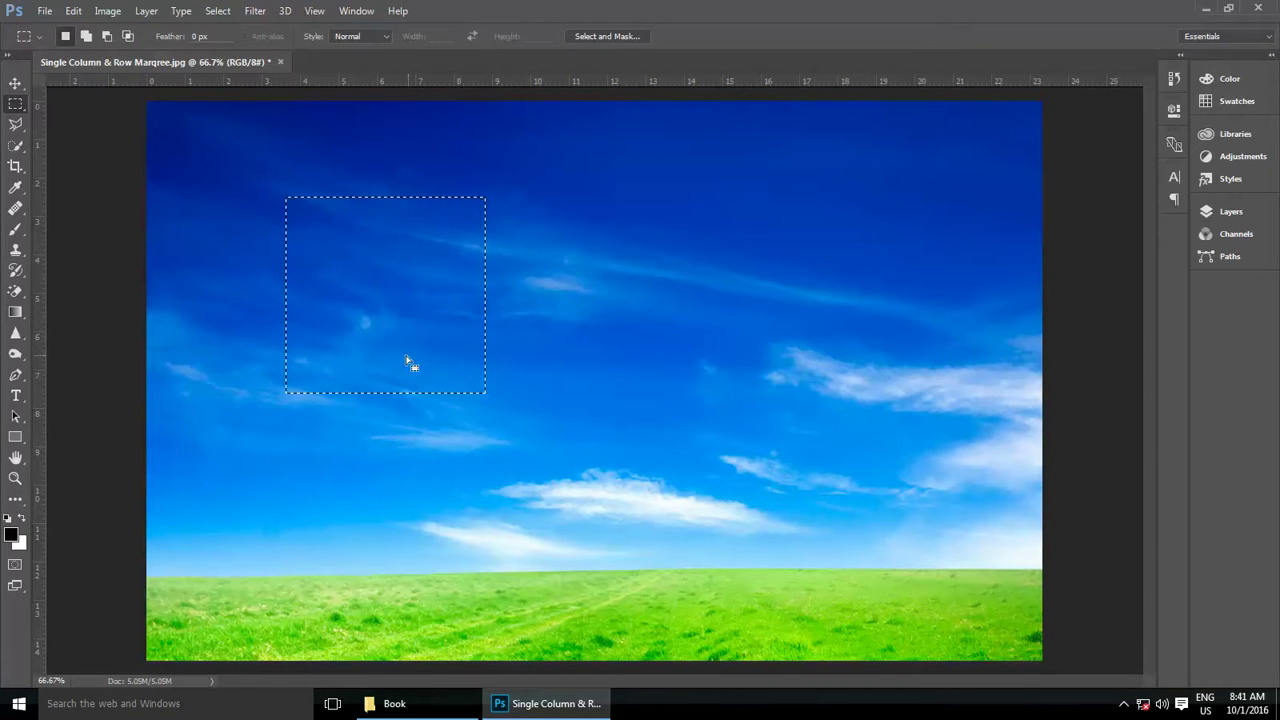
{"action": "left_click_drag", "start_coordinate": [630, 337], "coordinate": [866, 497]}
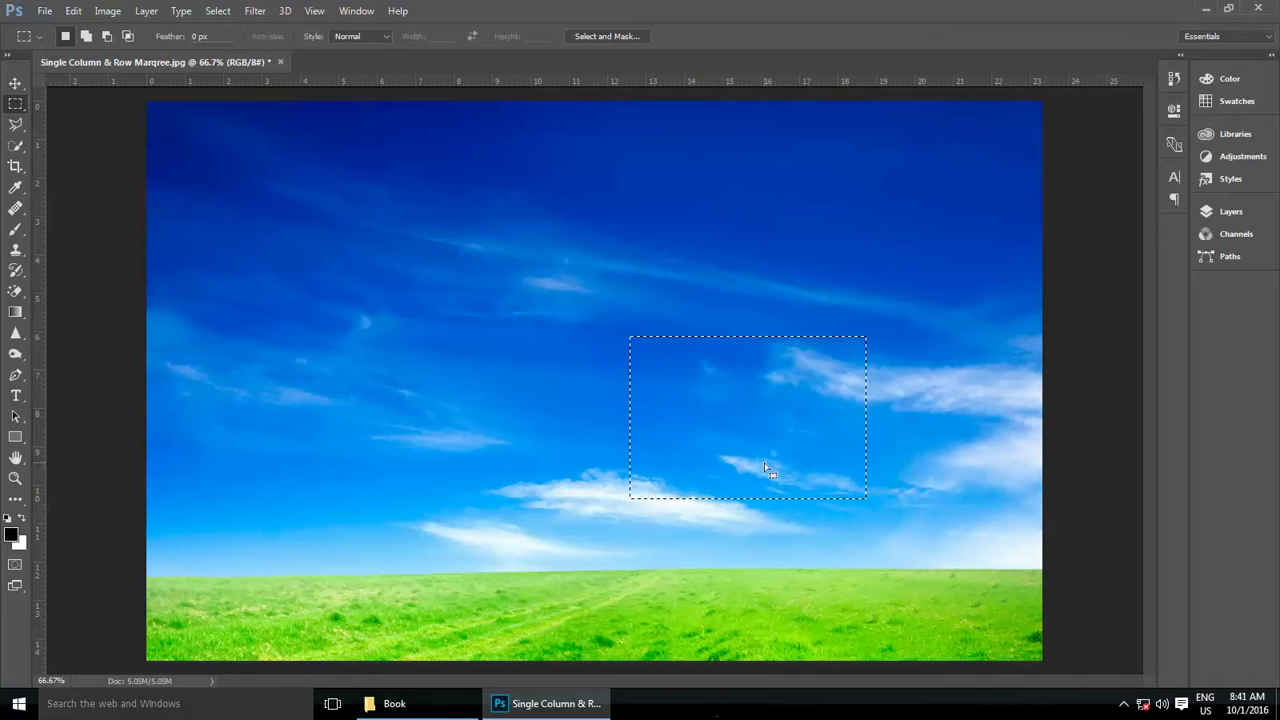
{"action": "left_click", "coordinate": [382, 264]}
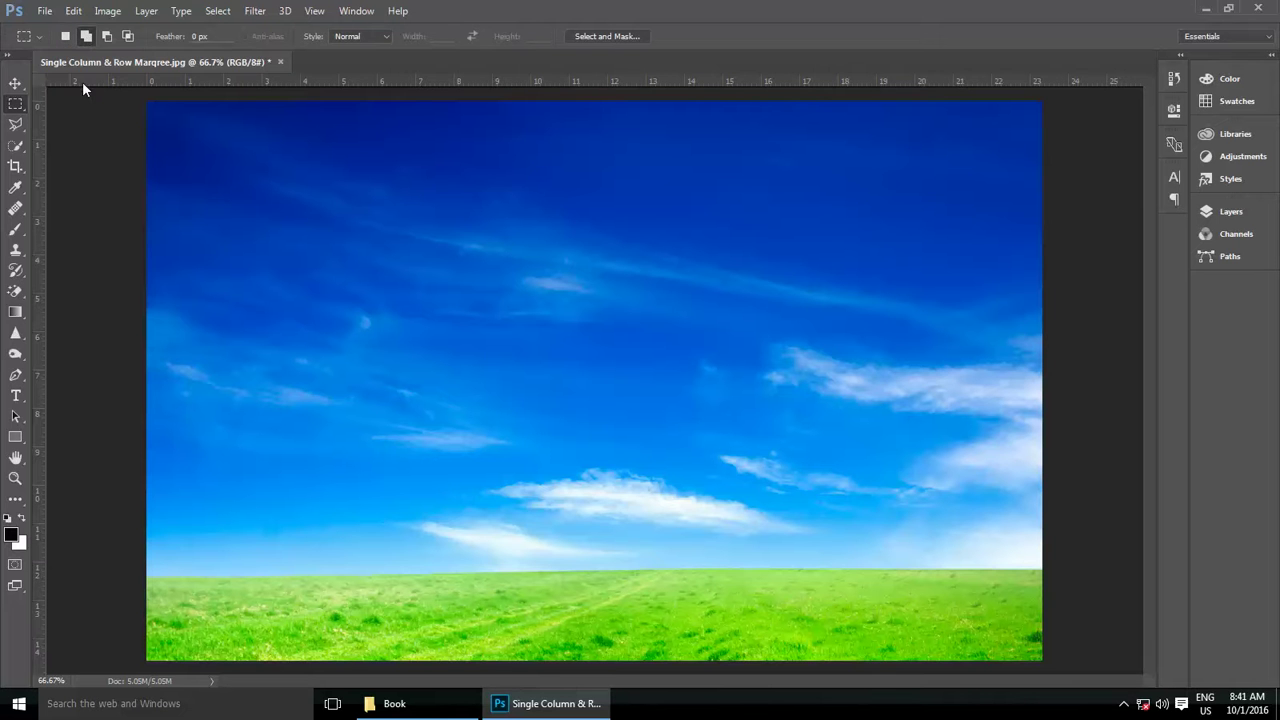
Select an upper-left sky rectangle and add separate boxes in the middle, right and lower sky.
{"action": "mouse_move", "coordinate": [249, 150]}
{"action": "left_mouse_down"}
{"action": "mouse_move", "coordinate": [413, 298]}
{"action": "mouse_move", "coordinate": [417, 287]}
{"action": "left_mouse_up"}
{"action": "left_click_drag", "start_coordinate": [457, 240], "coordinate": [585, 437]}
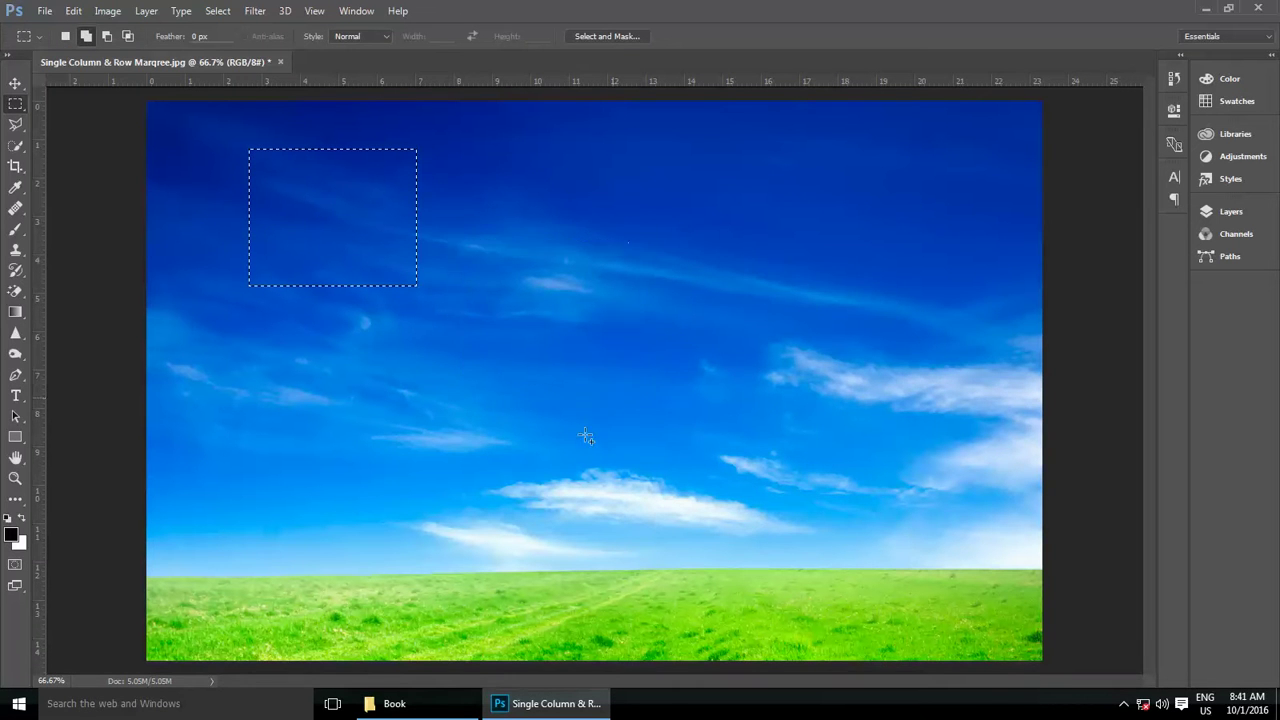
{"action": "left_click_drag", "start_coordinate": [455, 240], "coordinate": [628, 383]}
{"action": "left_click_drag", "start_coordinate": [682, 315], "coordinate": [804, 455]}
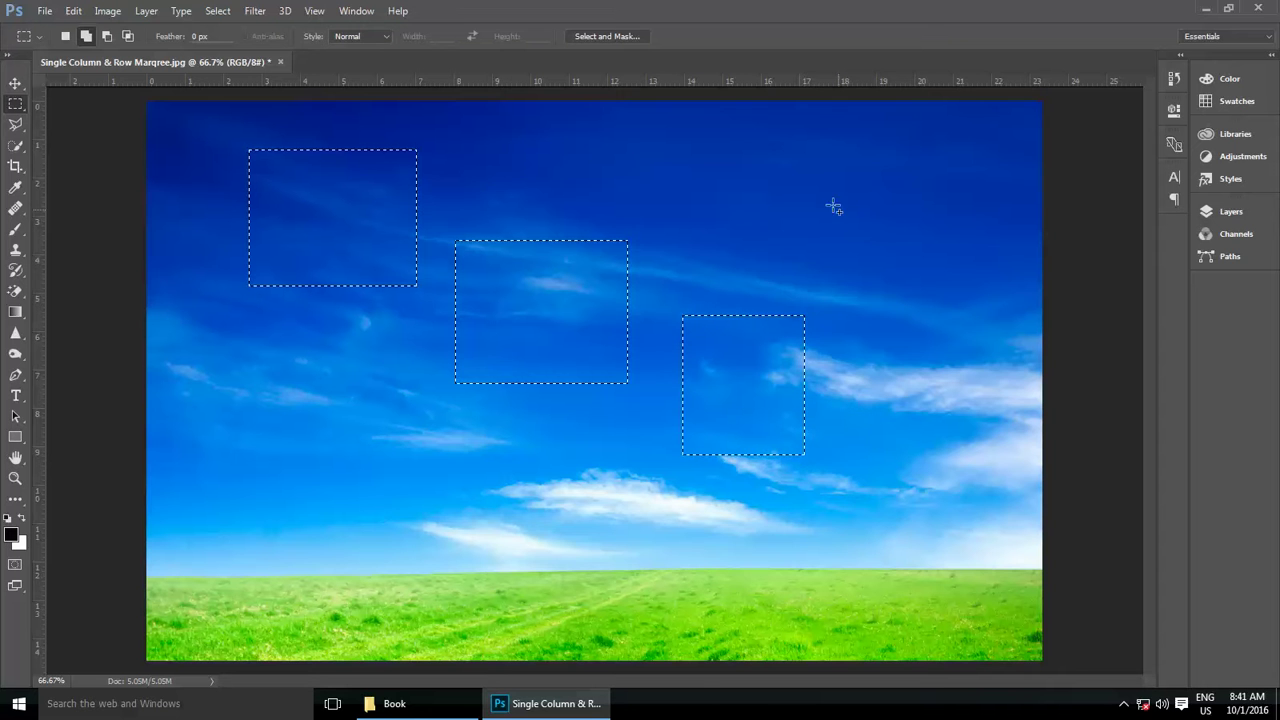
{"action": "left_click_drag", "start_coordinate": [810, 154], "coordinate": [936, 261]}
{"action": "mouse_move", "coordinate": [884, 348]}
{"action": "left_mouse_down"}
{"action": "mouse_move", "coordinate": [915, 345]}
{"action": "mouse_move", "coordinate": [979, 469]}
{"action": "left_mouse_up"}
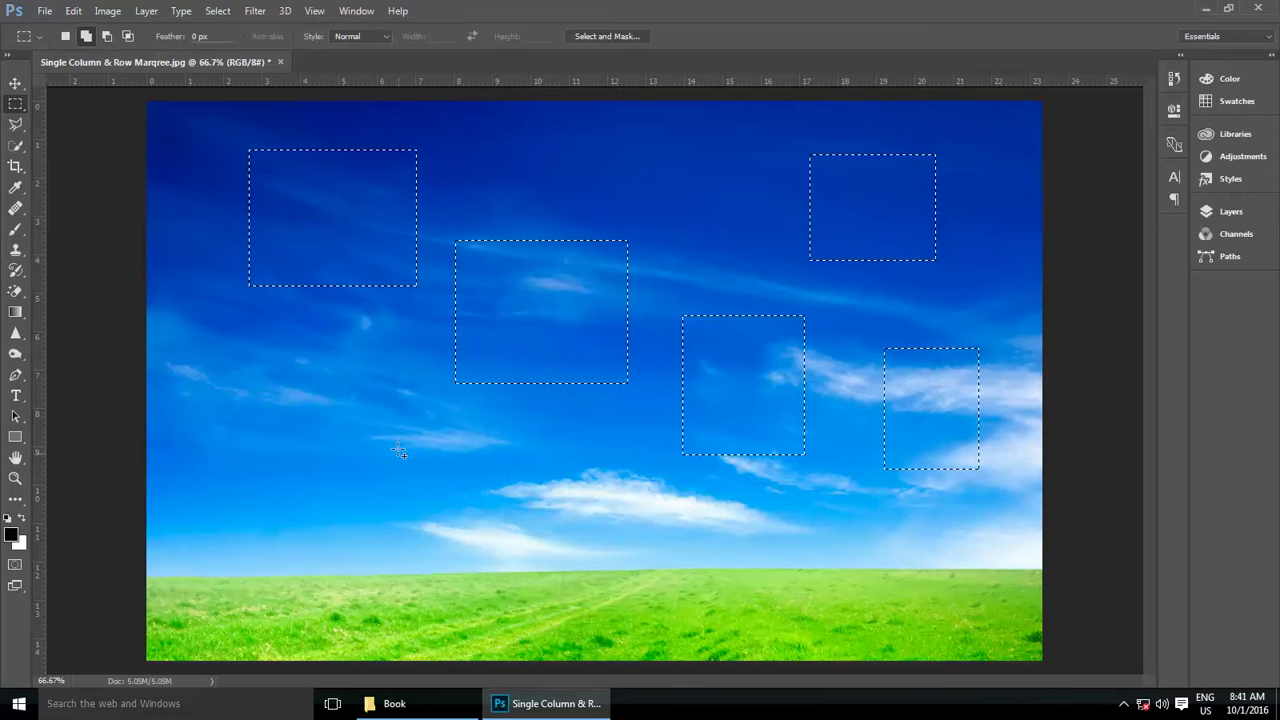
{"action": "left_click_drag", "start_coordinate": [376, 423], "coordinate": [539, 557]}
{"action": "left_click_drag", "start_coordinate": [244, 334], "coordinate": [316, 427]}
Add bridging rectangles until all boxes merge into one large outline across the sky.
{"action": "left_click_drag", "start_coordinate": [493, 198], "coordinate": [606, 300]}
{"action": "left_click_drag", "start_coordinate": [318, 225], "coordinate": [507, 388]}
{"action": "left_click_drag", "start_coordinate": [268, 282], "coordinate": [425, 485]}
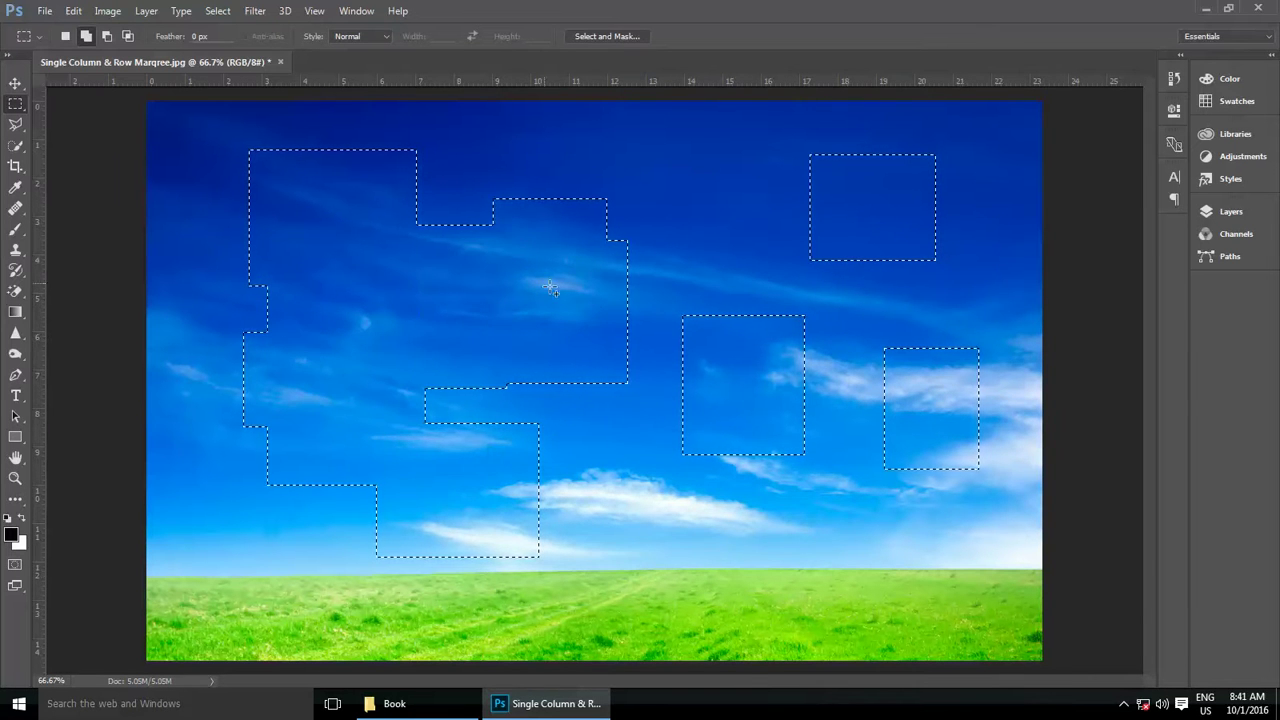
{"action": "left_click_drag", "start_coordinate": [555, 290], "coordinate": [748, 427]}
{"action": "left_click_drag", "start_coordinate": [802, 211], "coordinate": [949, 391]}
{"action": "left_click_drag", "start_coordinate": [551, 182], "coordinate": [797, 315]}
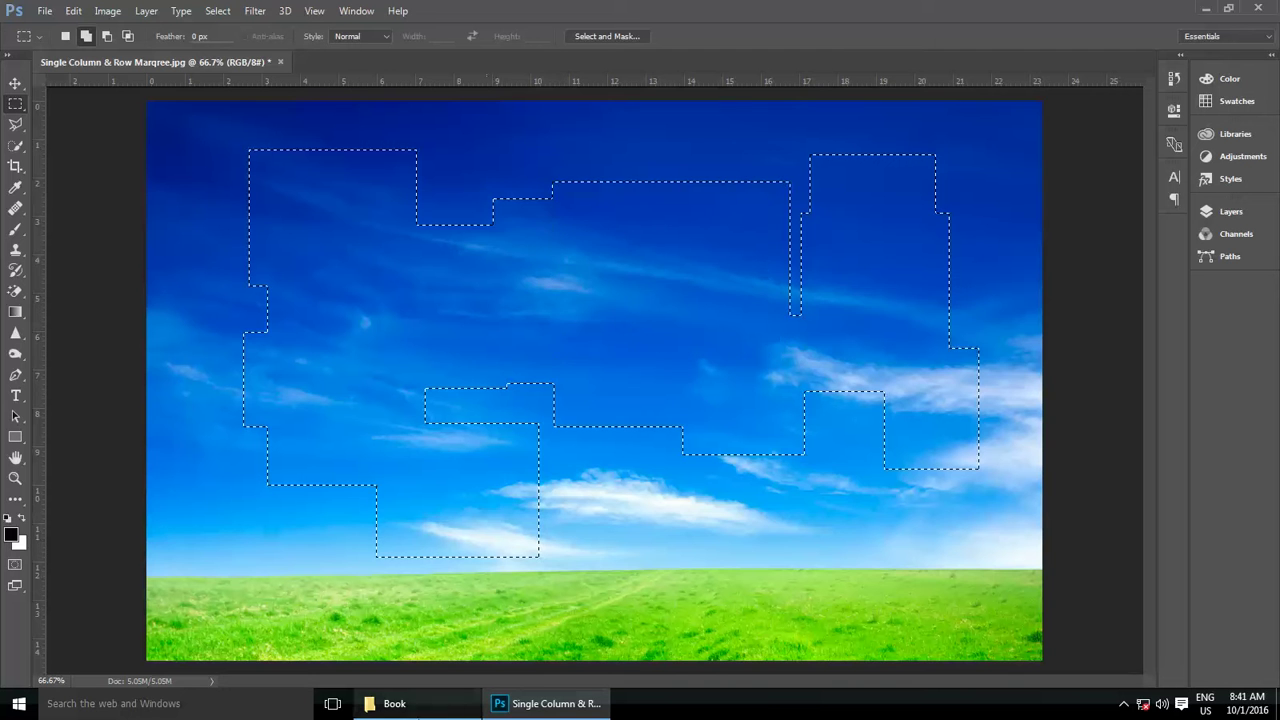
{"action": "left_click_drag", "start_coordinate": [392, 147], "coordinate": [436, 180]}
{"action": "left_click_drag", "start_coordinate": [558, 257], "coordinate": [630, 235]}
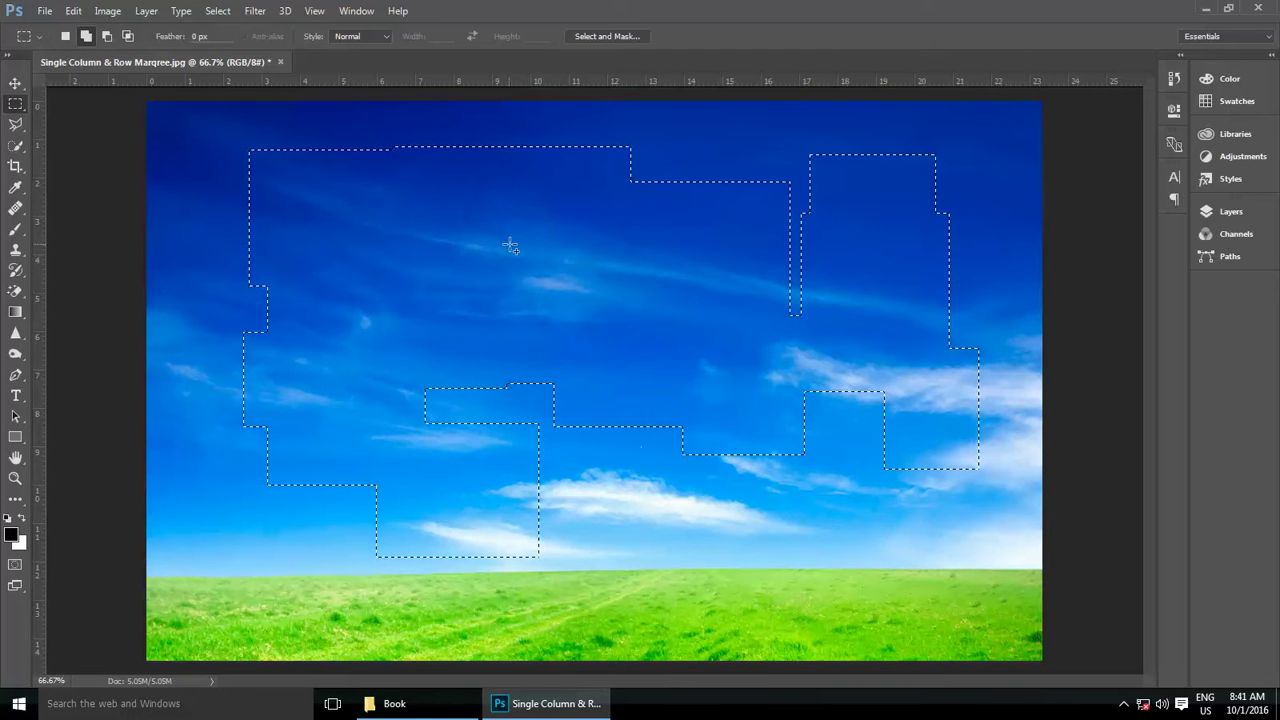
Subtract top, top-middle and right blocks from the combined selection, leaving the left shape.
{"action": "left_click", "coordinate": [107, 37]}
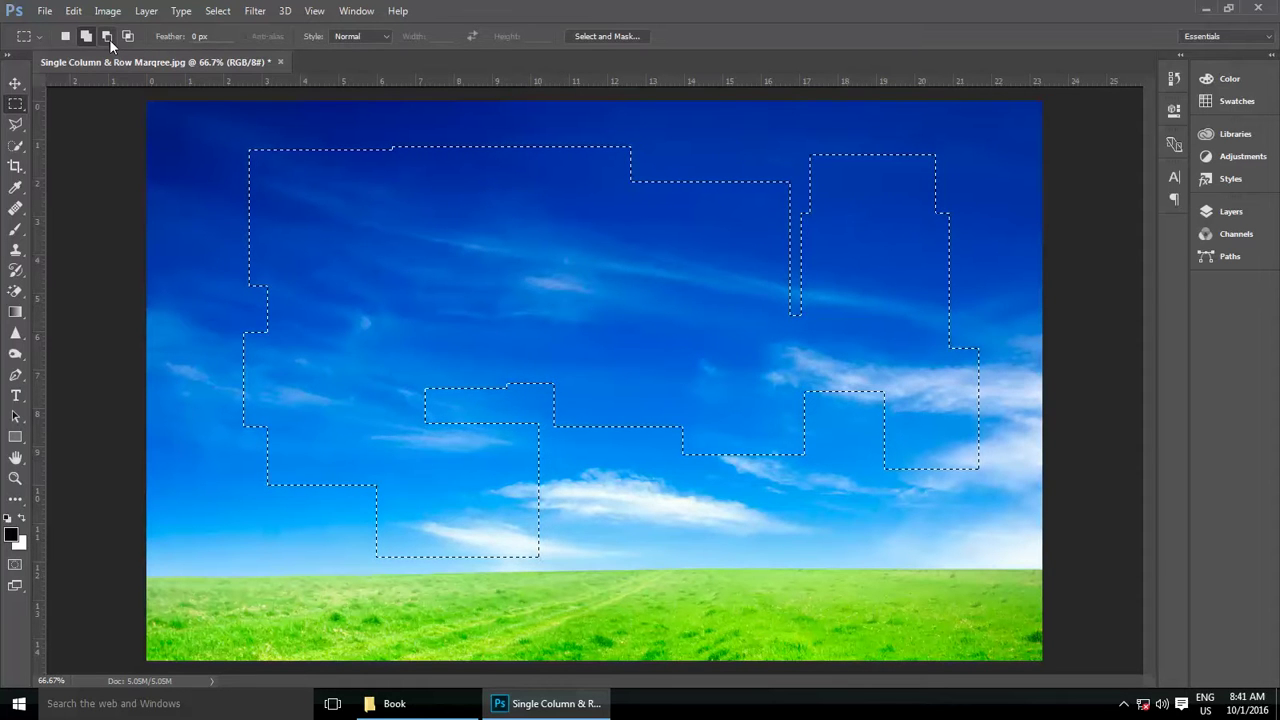
{"action": "left_click_drag", "start_coordinate": [214, 125], "coordinate": [354, 265]}
{"action": "left_click_drag", "start_coordinate": [473, 132], "coordinate": [627, 258]}
{"action": "left_click_drag", "start_coordinate": [840, 140], "coordinate": [670, 280]}
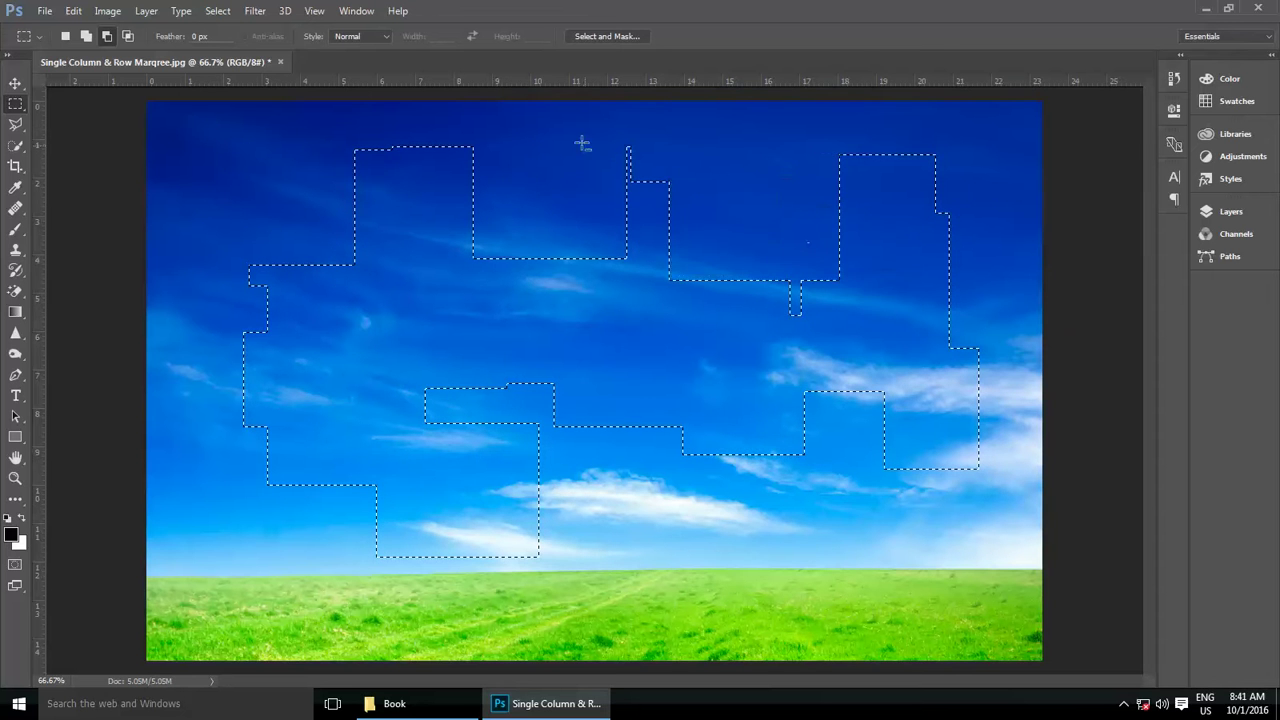
{"action": "left_click_drag", "start_coordinate": [580, 135], "coordinate": [760, 275]}
{"action": "left_click_drag", "start_coordinate": [832, 131], "coordinate": [985, 340]}
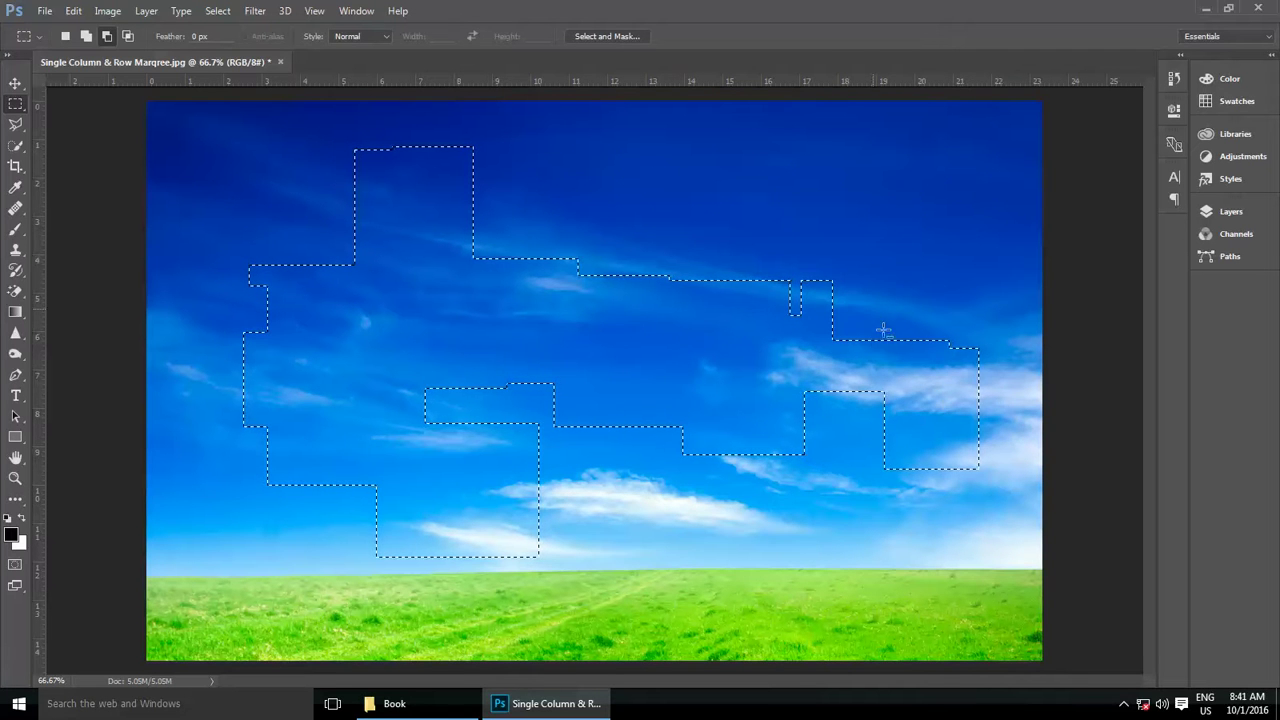
{"action": "left_click_drag", "start_coordinate": [872, 340], "coordinate": [990, 480]}
{"action": "left_click_drag", "start_coordinate": [702, 238], "coordinate": [940, 553]}
{"action": "left_click_drag", "start_coordinate": [523, 210], "coordinate": [850, 570]}
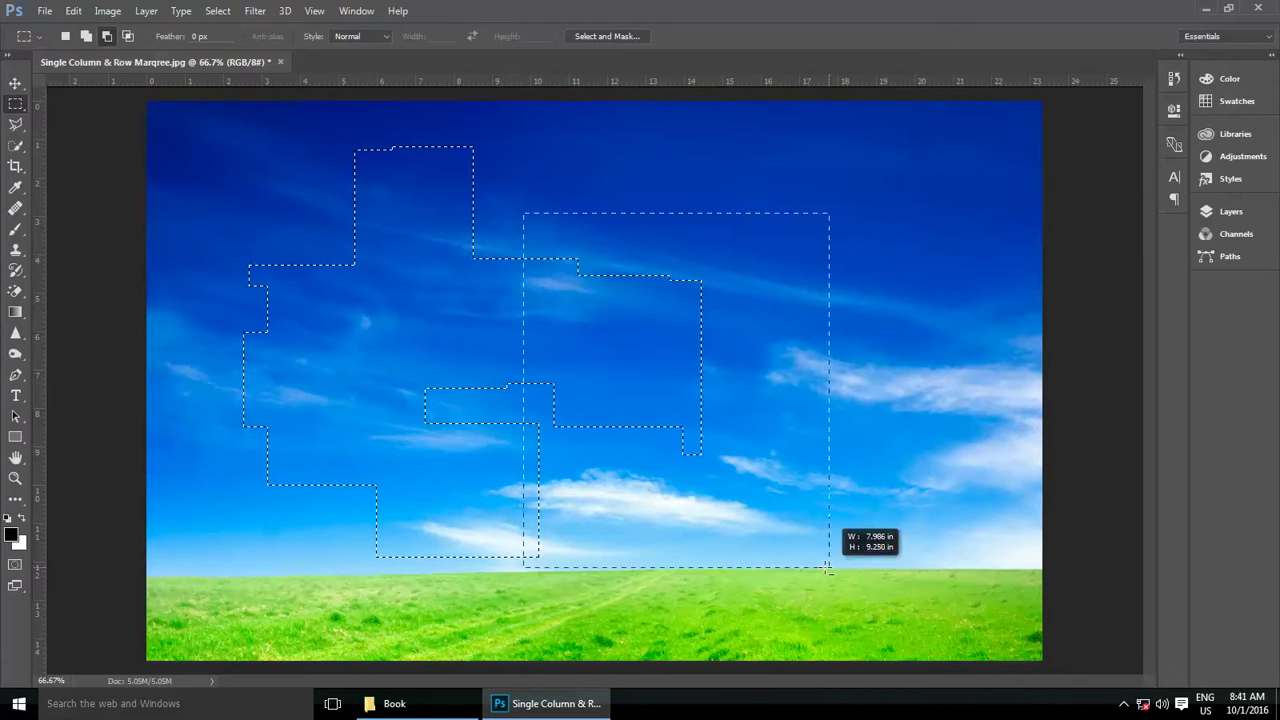
Intersect the remaining selection with a middle rectangle, then deselect with Ctrl+D.
{"action": "left_click", "coordinate": [127, 36]}
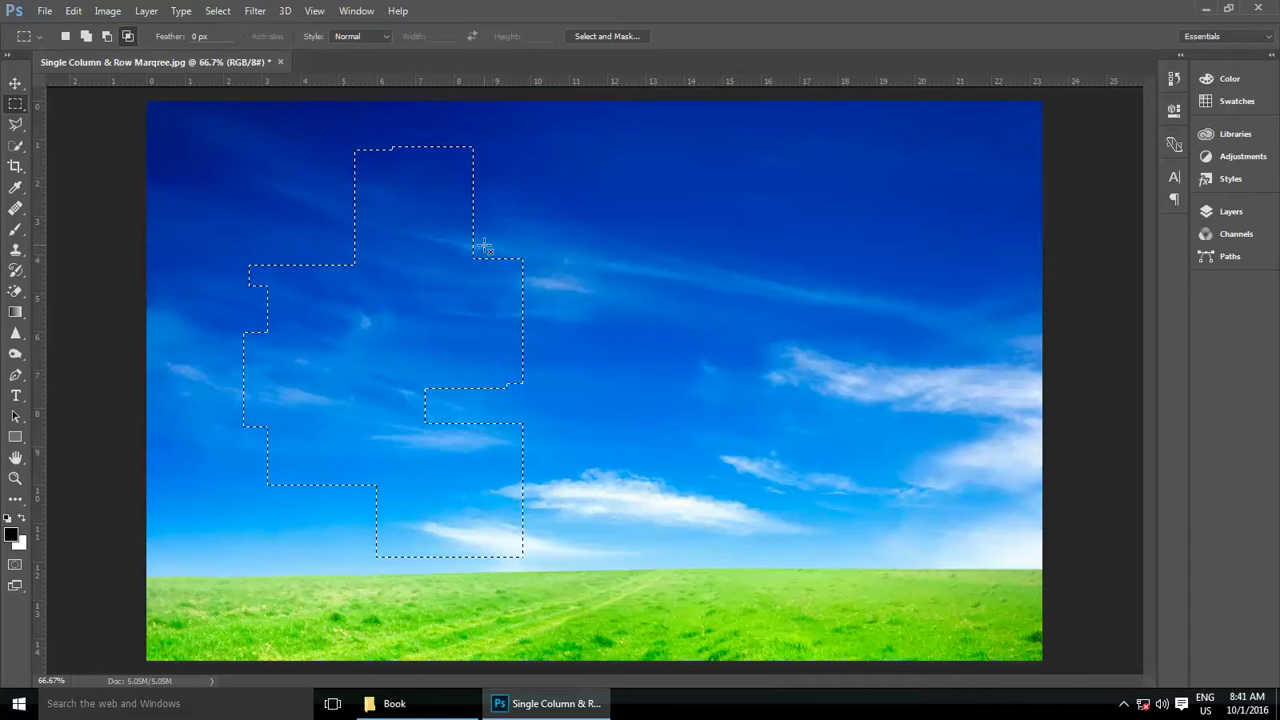
{"action": "mouse_move", "coordinate": [483, 246]}
{"action": "left_mouse_down"}
{"action": "mouse_move", "coordinate": [584, 370]}
{"action": "mouse_move", "coordinate": [585, 338]}
{"action": "left_mouse_up"}
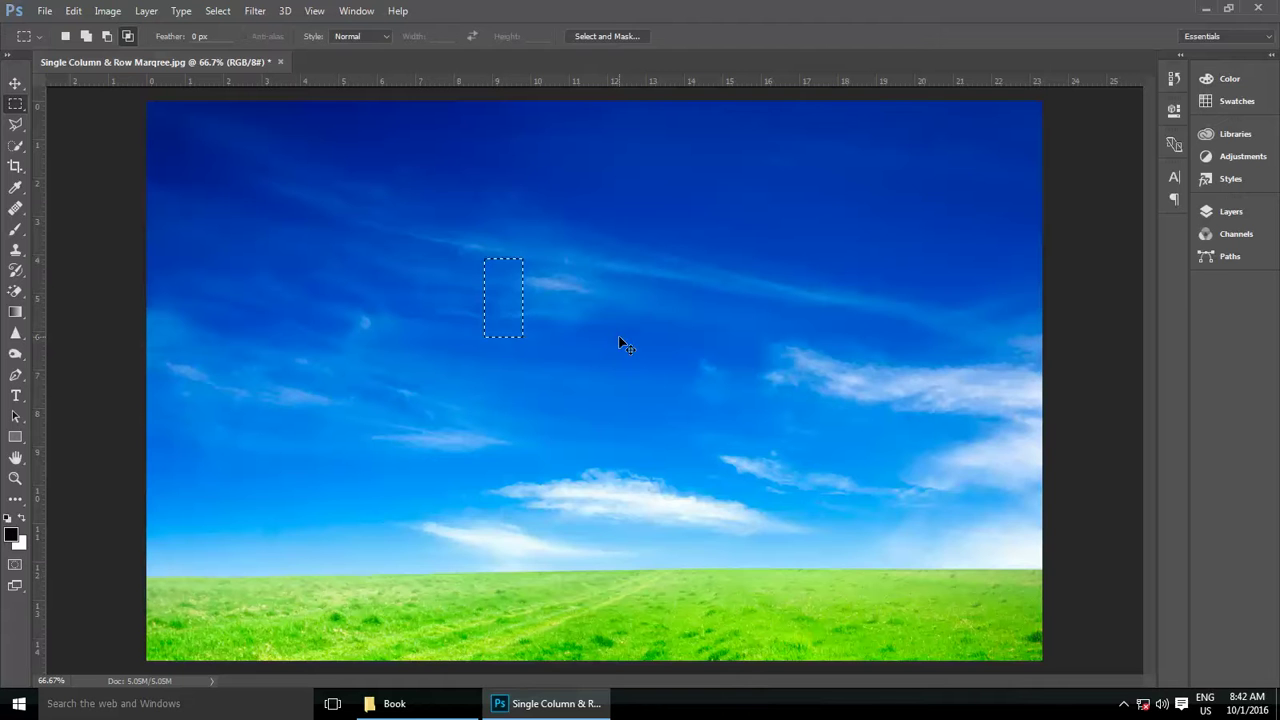
{"action": "key", "text": "ctrl+d"}
Draw fresh rectangular selections near the sky's centre in New Selection mode.
{"action": "left_click", "coordinate": [64, 40]}
{"action": "left_click_drag", "start_coordinate": [290, 240], "coordinate": [411, 346]}
{"action": "left_click", "coordinate": [551, 189]}
{"action": "left_click_drag", "start_coordinate": [186, 154], "coordinate": [380, 343]}
{"action": "left_click_drag", "start_coordinate": [534, 244], "coordinate": [686, 415]}
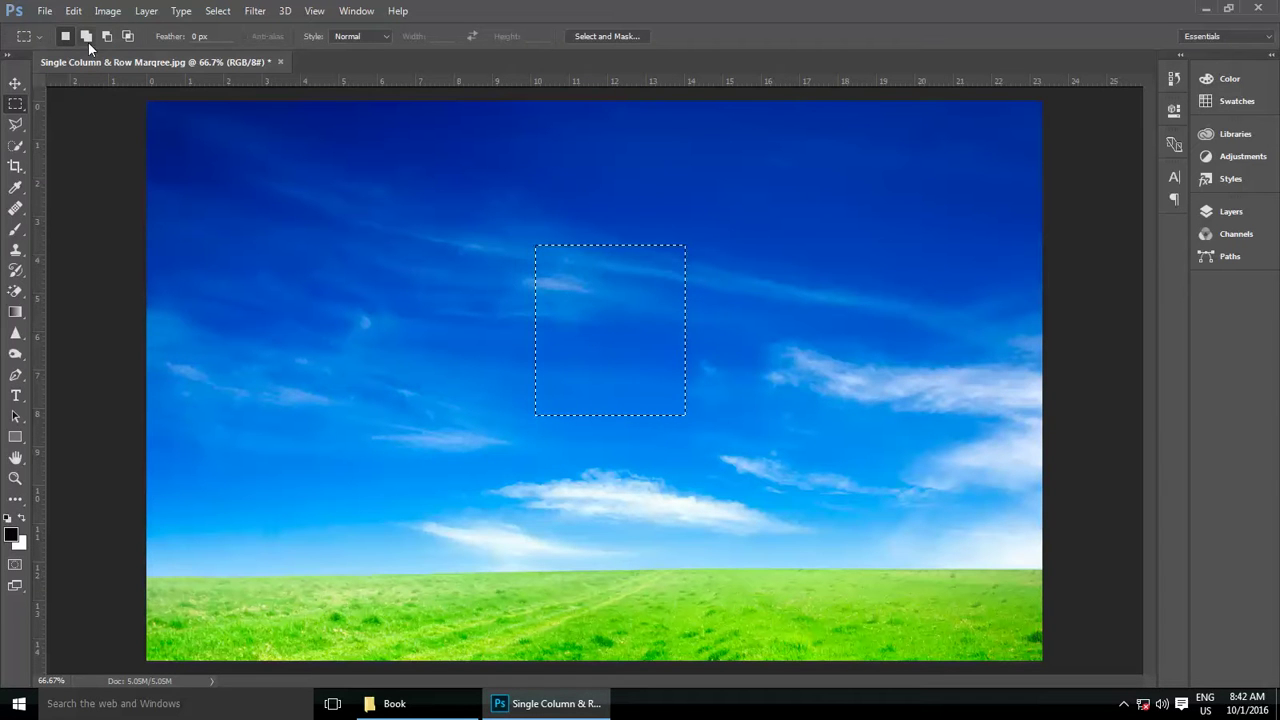
Add an overlapping rectangle, subtract a top-right one, and intersect down to a small square.
{"action": "left_click", "coordinate": [88, 40]}
{"action": "left_click_drag", "start_coordinate": [467, 322], "coordinate": [587, 438]}
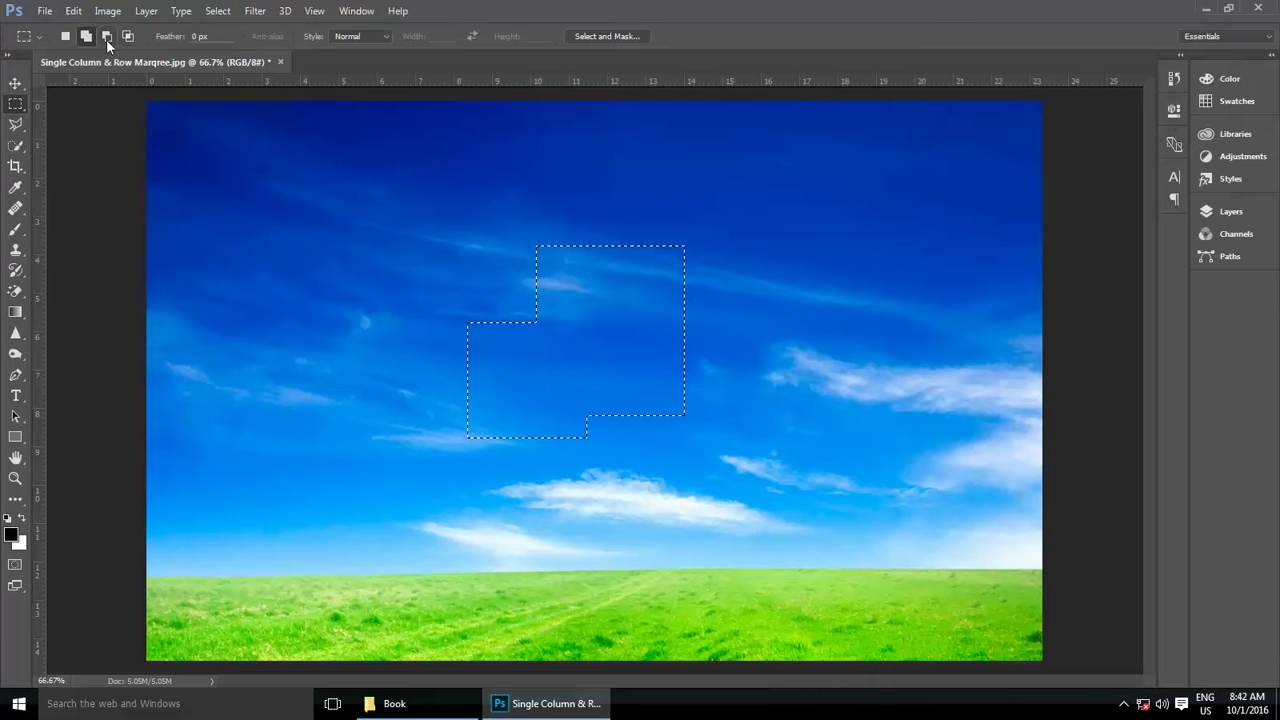
{"action": "left_click", "coordinate": [106, 37]}
{"action": "left_click_drag", "start_coordinate": [633, 230], "coordinate": [724, 314]}
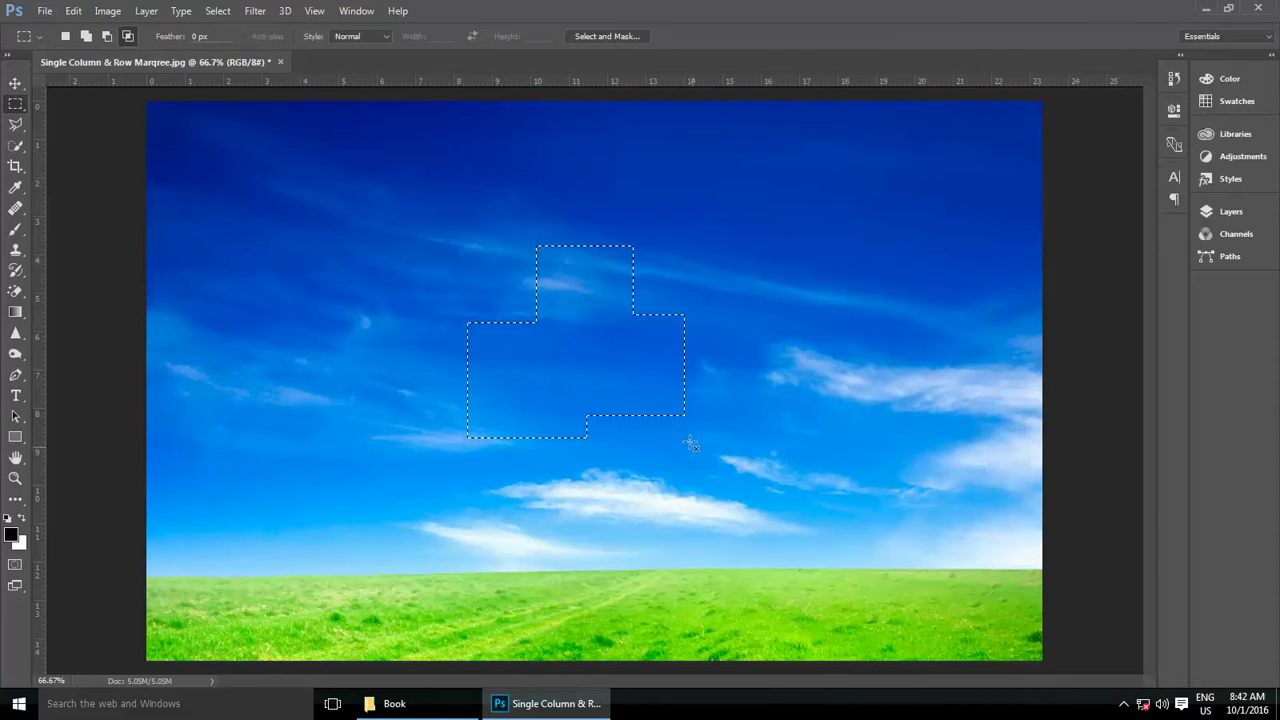
{"action": "left_click_drag", "start_coordinate": [621, 364], "coordinate": [722, 452]}
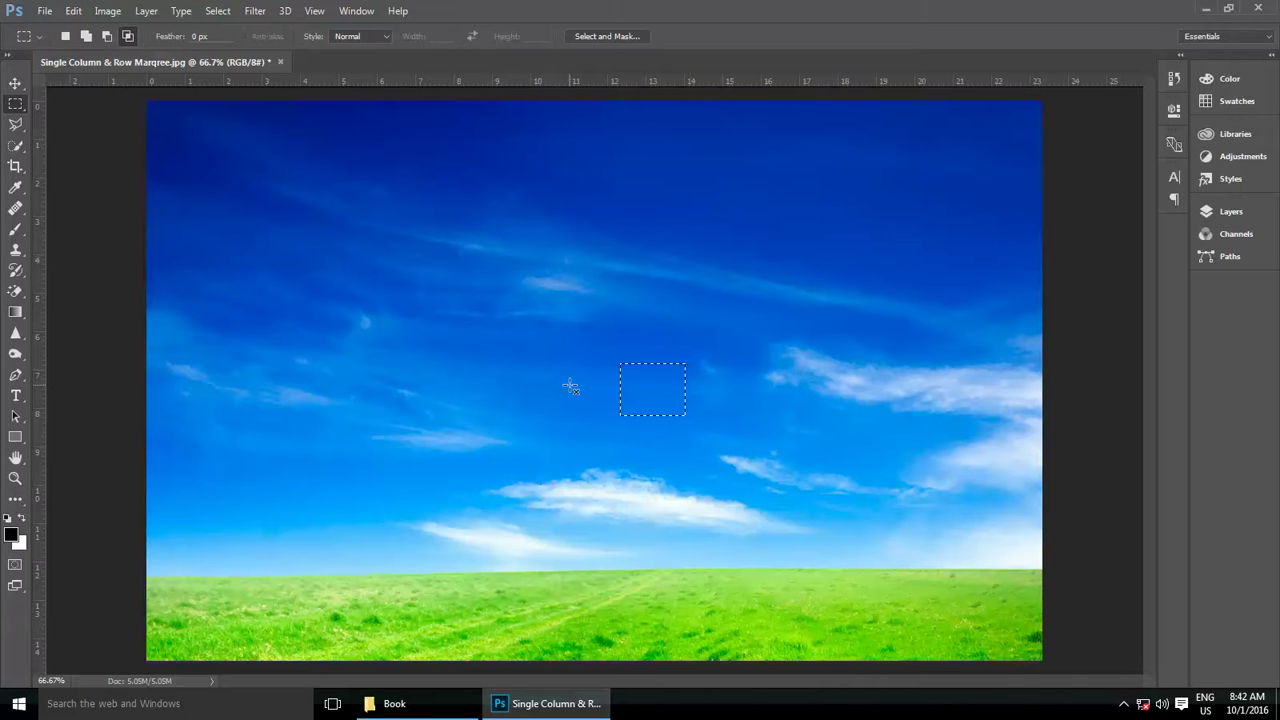
Build a stepped selection from an upper-left rectangle plus Shift-added overlapping boxes.
{"action": "left_click", "coordinate": [66, 36]}
{"action": "left_click", "coordinate": [325, 189]}
{"action": "left_click_drag", "start_coordinate": [325, 189], "coordinate": [587, 385]}
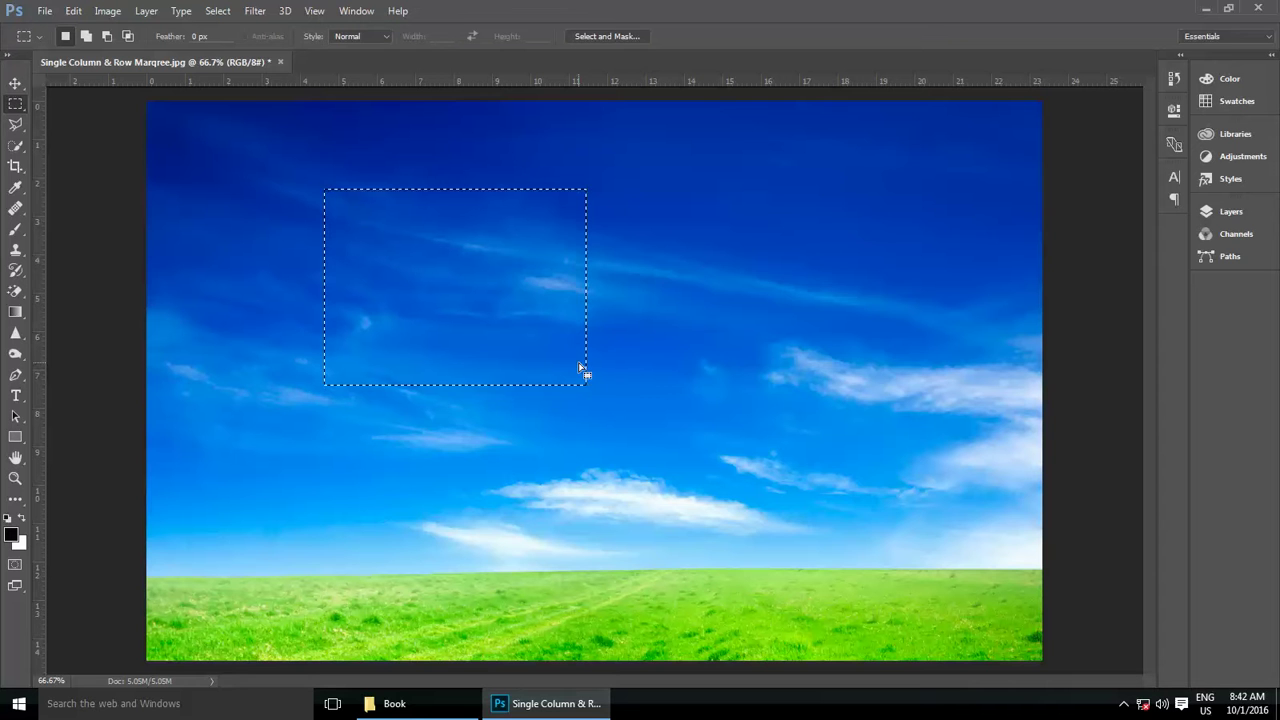
{"action": "key", "text": "shift"}
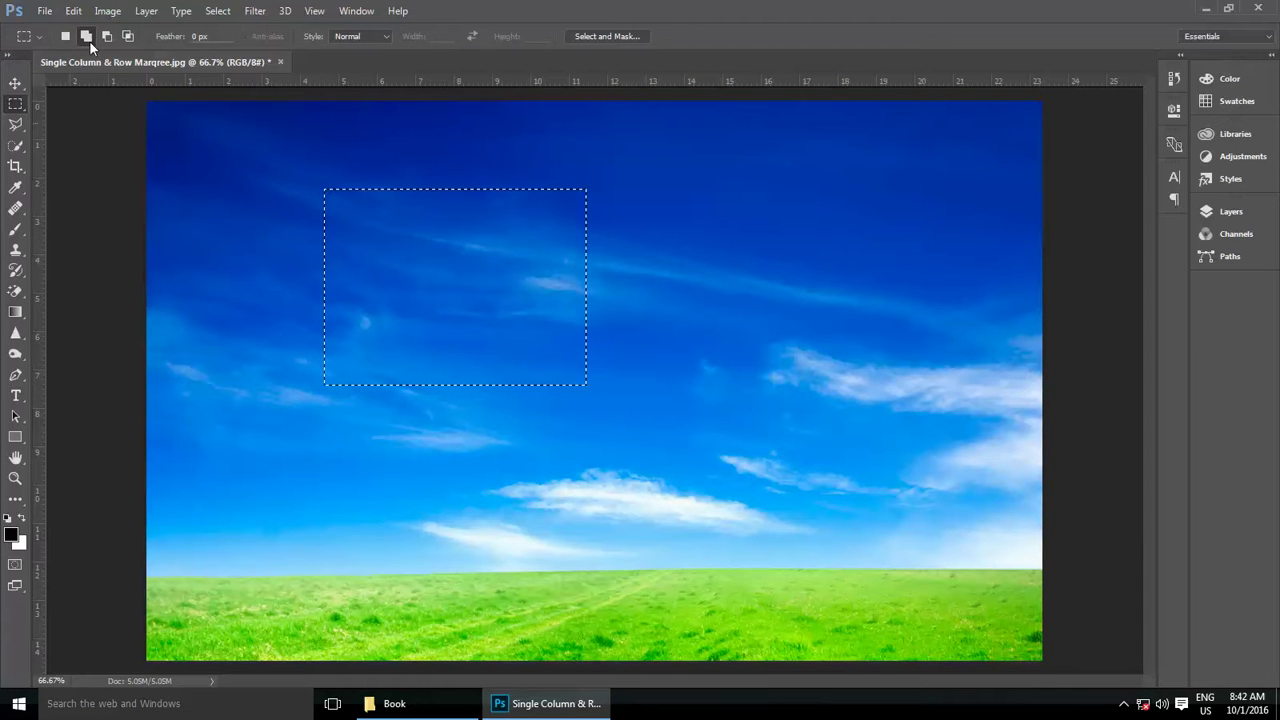
{"action": "left_click_drag", "start_coordinate": [500, 298], "coordinate": [704, 460]}
{"action": "left_click_drag", "start_coordinate": [628, 243], "coordinate": [768, 350]}
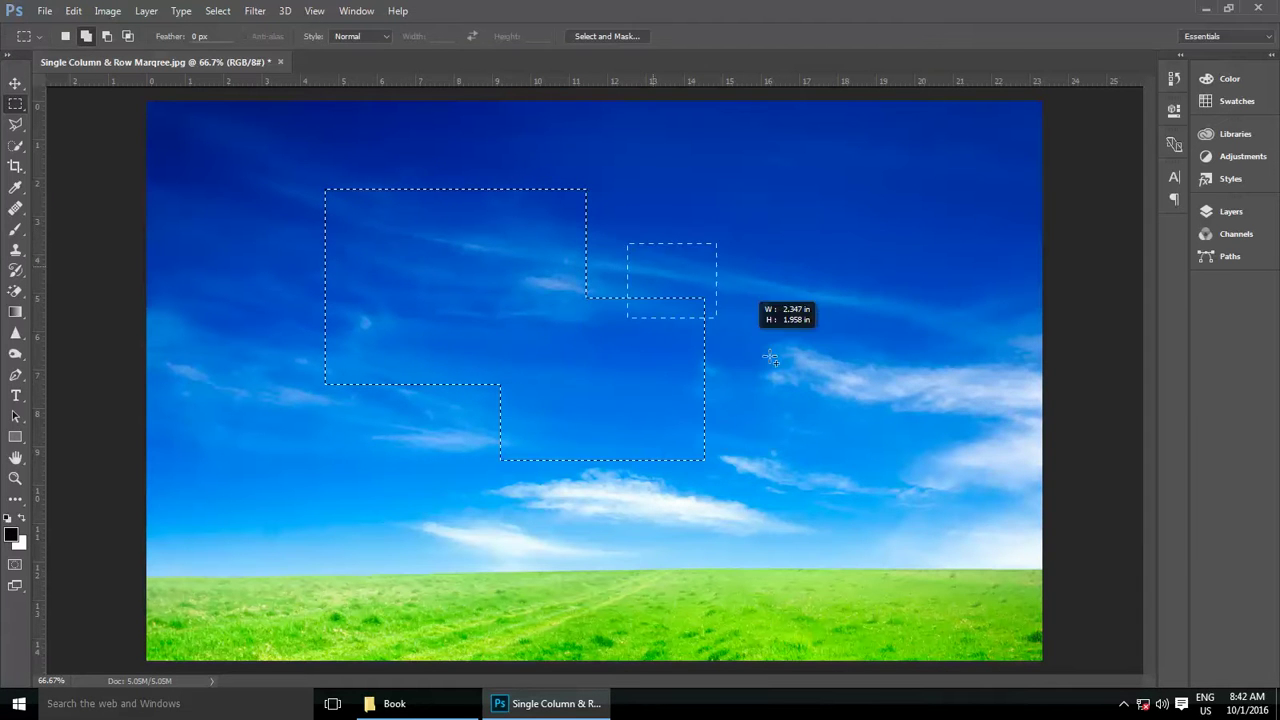
{"action": "left_click_drag", "start_coordinate": [666, 200], "coordinate": [846, 304]}
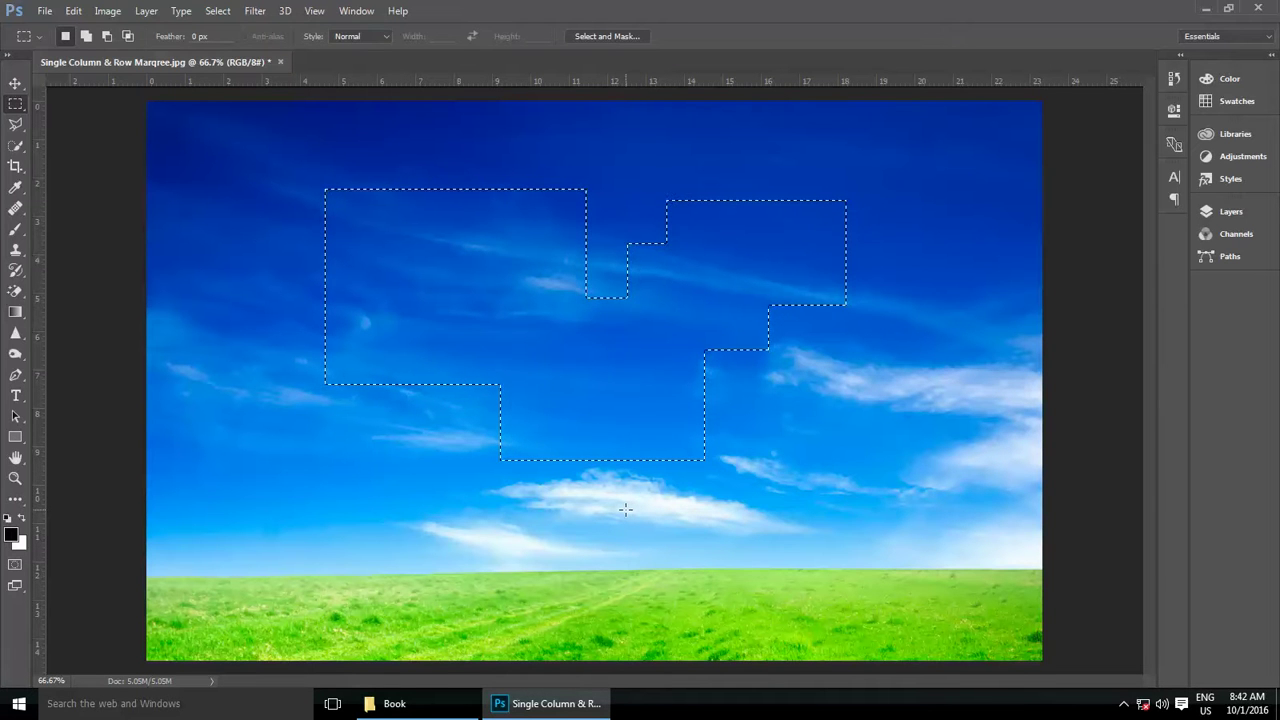
Alt-drag to cut lower-right areas, then intersect the selection down to a small rectangle.
{"action": "left_click_drag", "start_coordinate": [620, 418], "coordinate": [712, 468]}
{"action": "left_click_drag", "start_coordinate": [678, 327], "coordinate": [780, 425]}
{"action": "key", "text": "alt"}
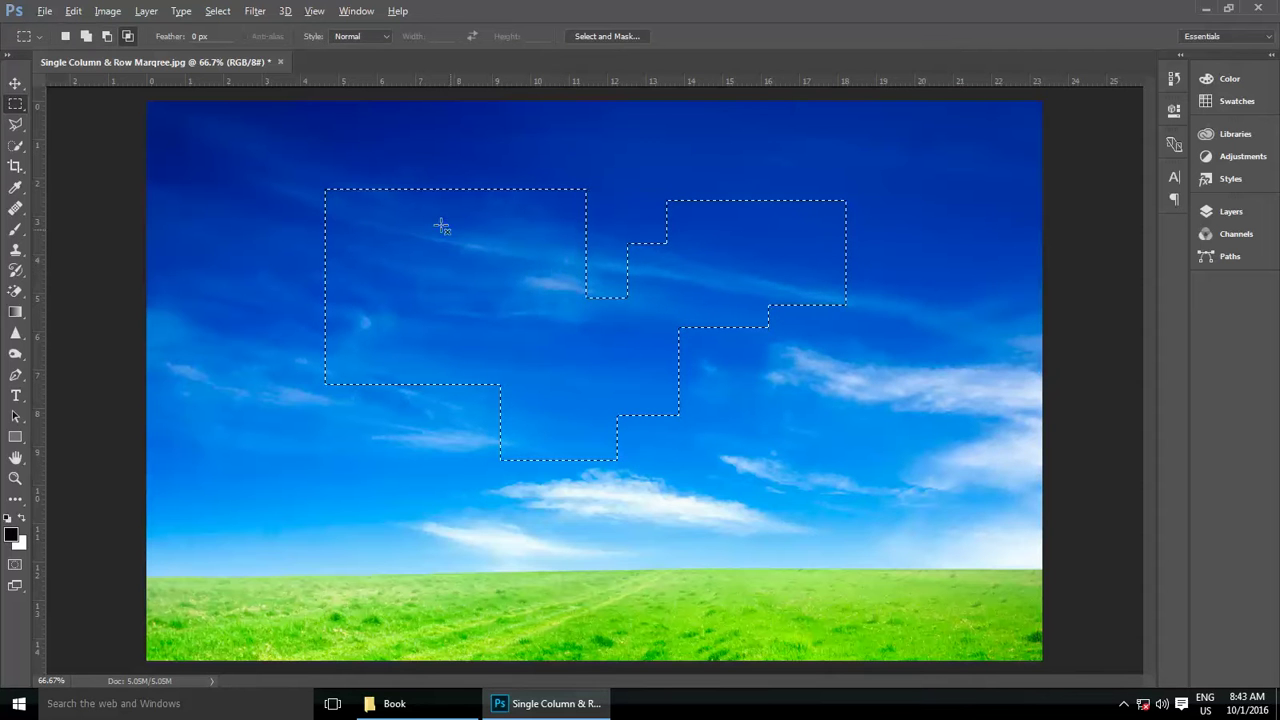
{"action": "left_click_drag", "start_coordinate": [407, 279], "coordinate": [294, 166]}
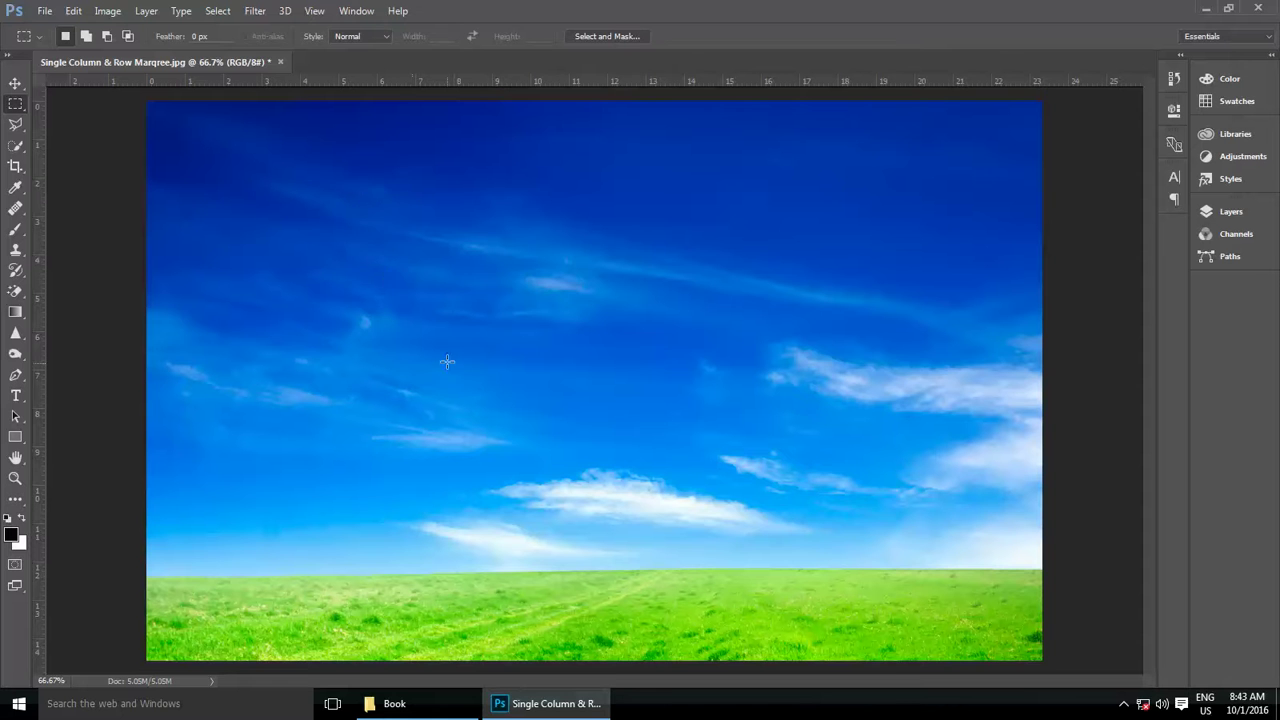
Select a square in the upper-left sky and set the foreground colour to 00ff00.
{"action": "left_click_drag", "start_coordinate": [370, 249], "coordinate": [490, 356]}
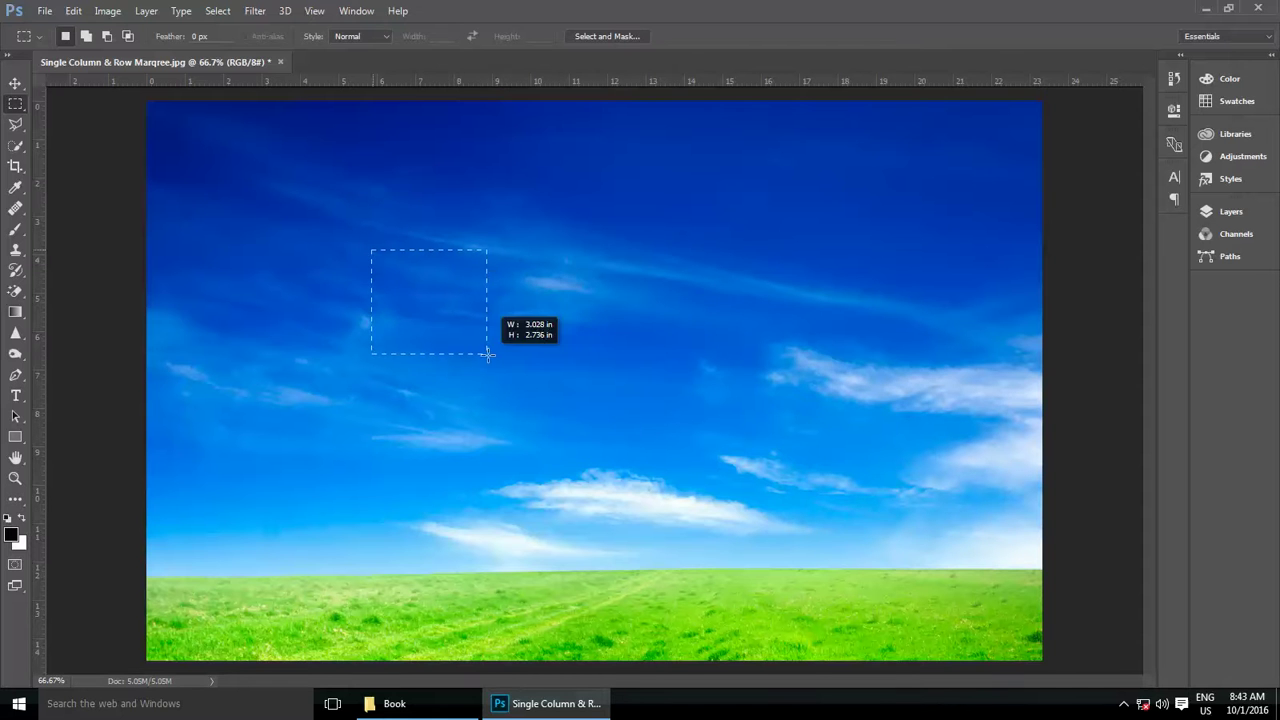
{"action": "left_click", "coordinate": [12, 536]}
{"action": "left_click", "coordinate": [650, 256]}
{"action": "left_click_drag", "start_coordinate": [609, 186], "coordinate": [651, 175]}
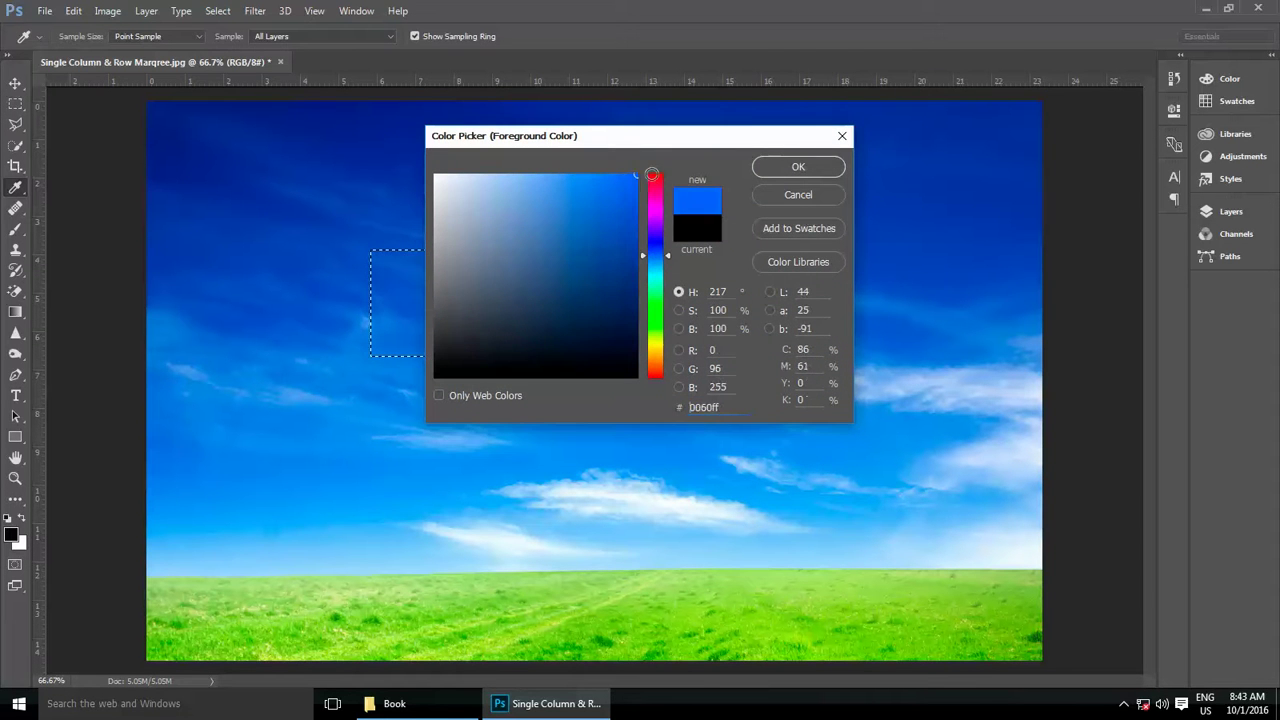
{"action": "type", "text": "00ff00"}
{"action": "left_click", "coordinate": [798, 166]}
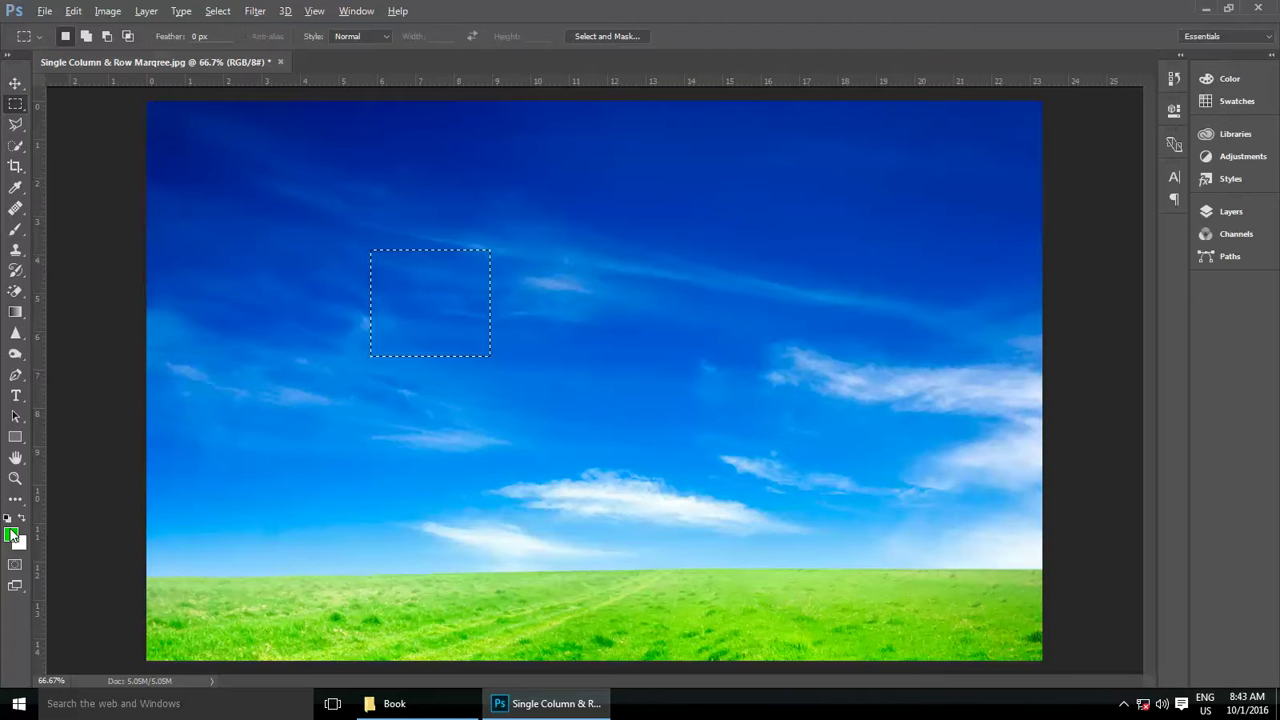
Fill the square with green using Alt+Backspace, deselect, and zoom to inspect it.
{"action": "key", "text": "alt+BackSpace"}
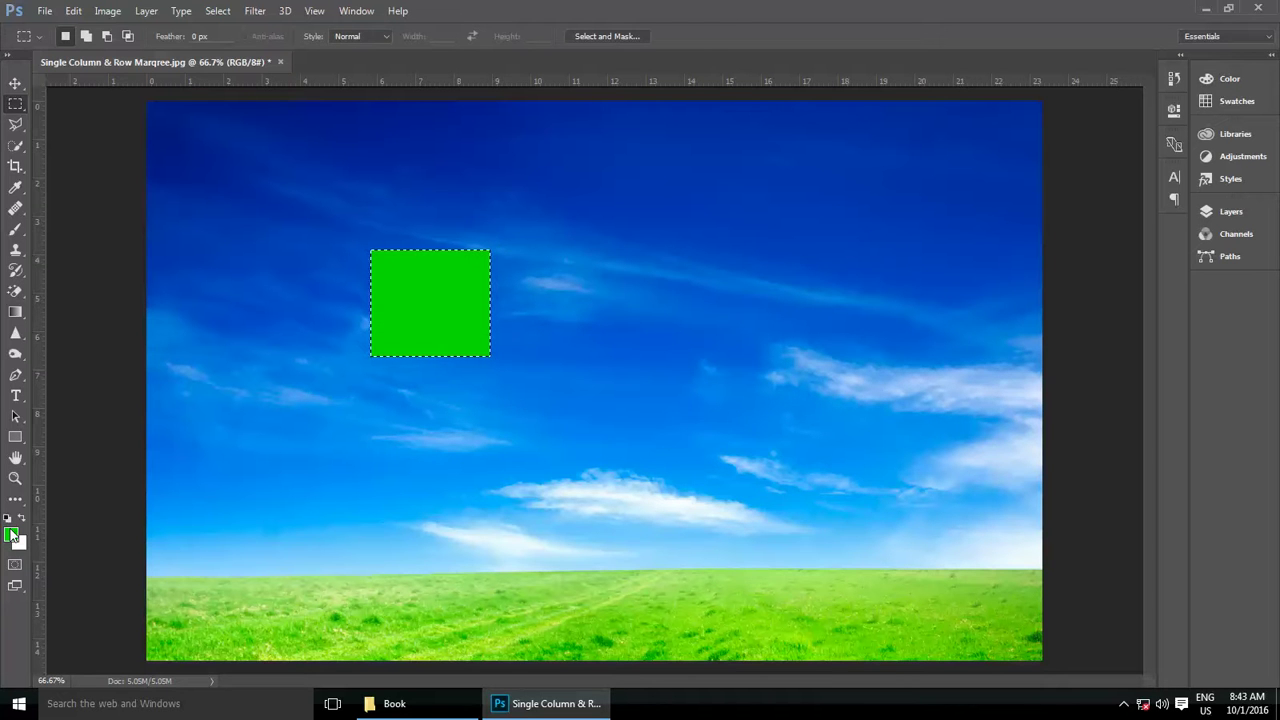
{"action": "scroll", "coordinate": [477, 300], "scroll_direction": "up", "scroll_amount": 5}
{"action": "key", "text": "ctrl+d"}
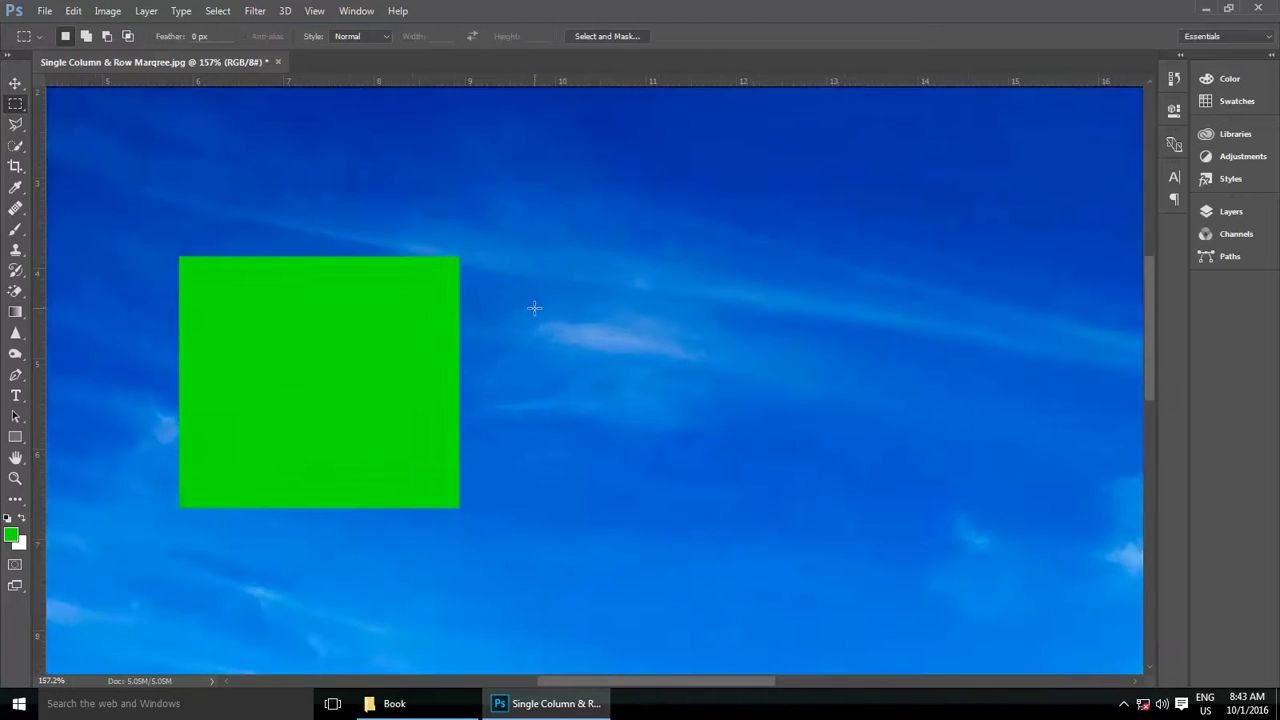
{"action": "scroll", "coordinate": [471, 300], "scroll_direction": "up", "scroll_amount": 3}
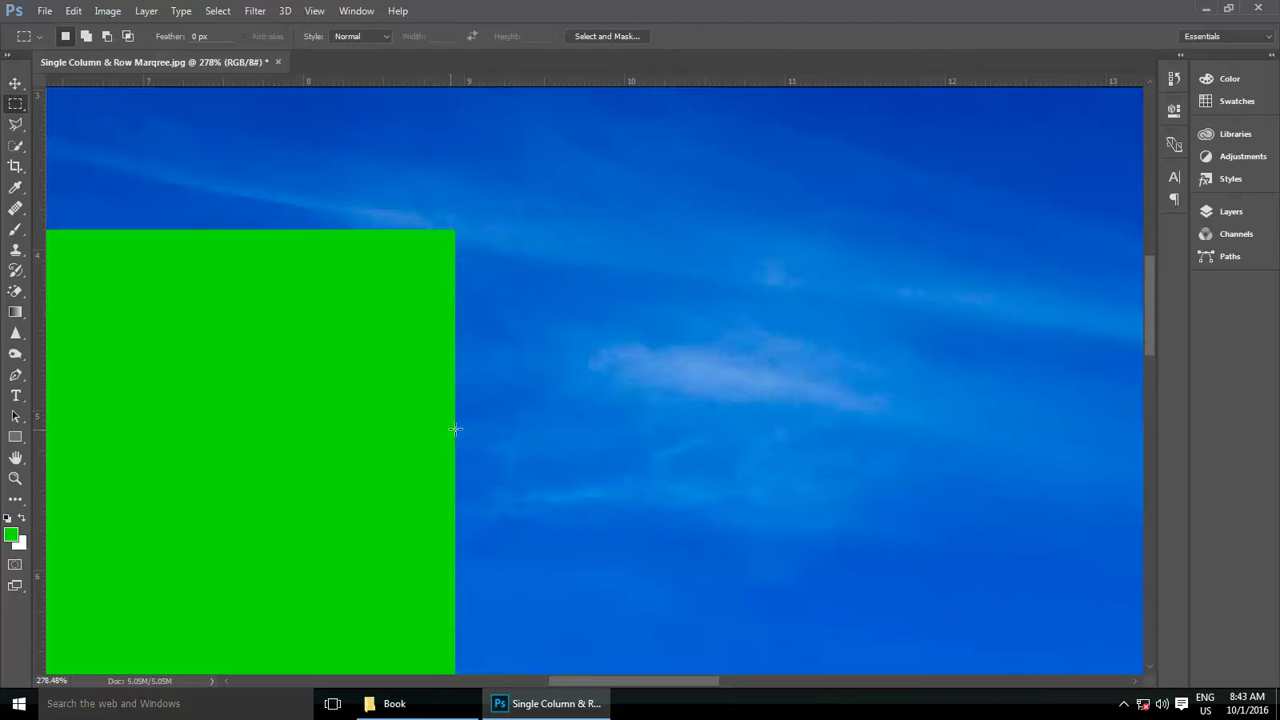
{"action": "scroll", "coordinate": [449, 400], "scroll_direction": "down", "scroll_amount": 2}
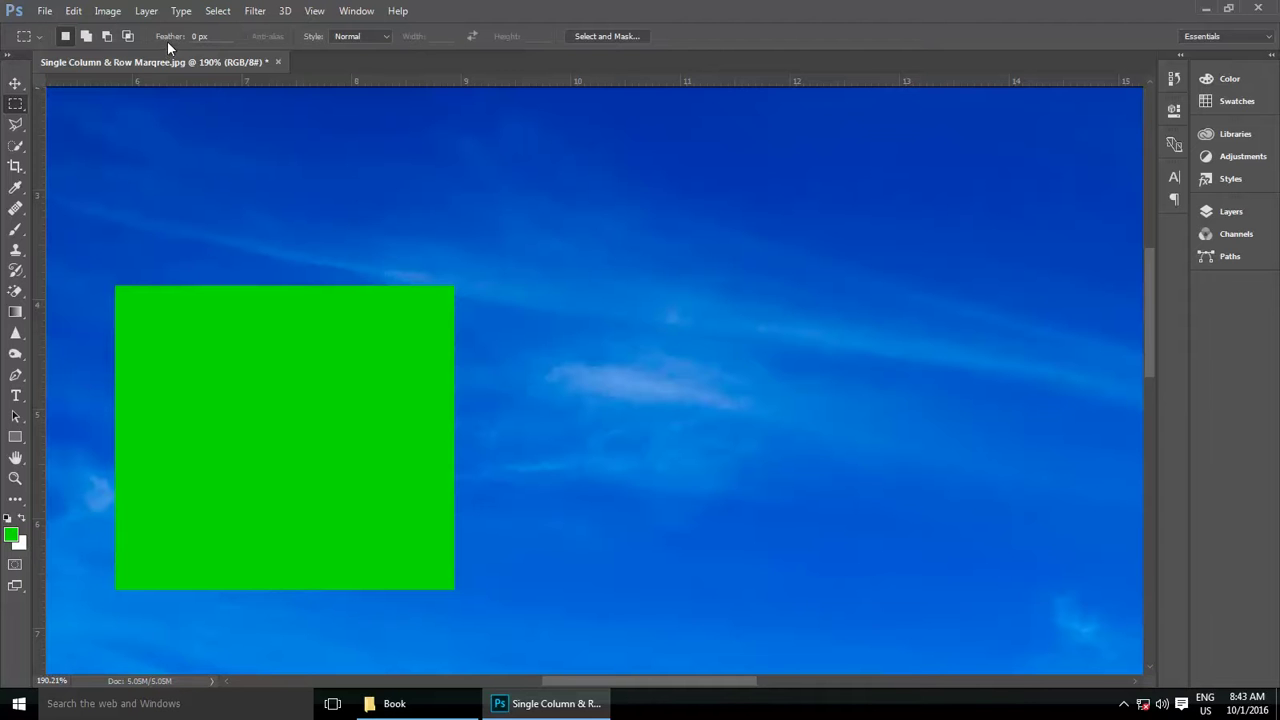
Set a 10 px feather, fill a large rectangle right of the square green, and deselect.
{"action": "left_click_drag", "start_coordinate": [167, 42], "coordinate": [173, 43]}
{"action": "left_click_drag", "start_coordinate": [537, 227], "coordinate": [977, 577]}
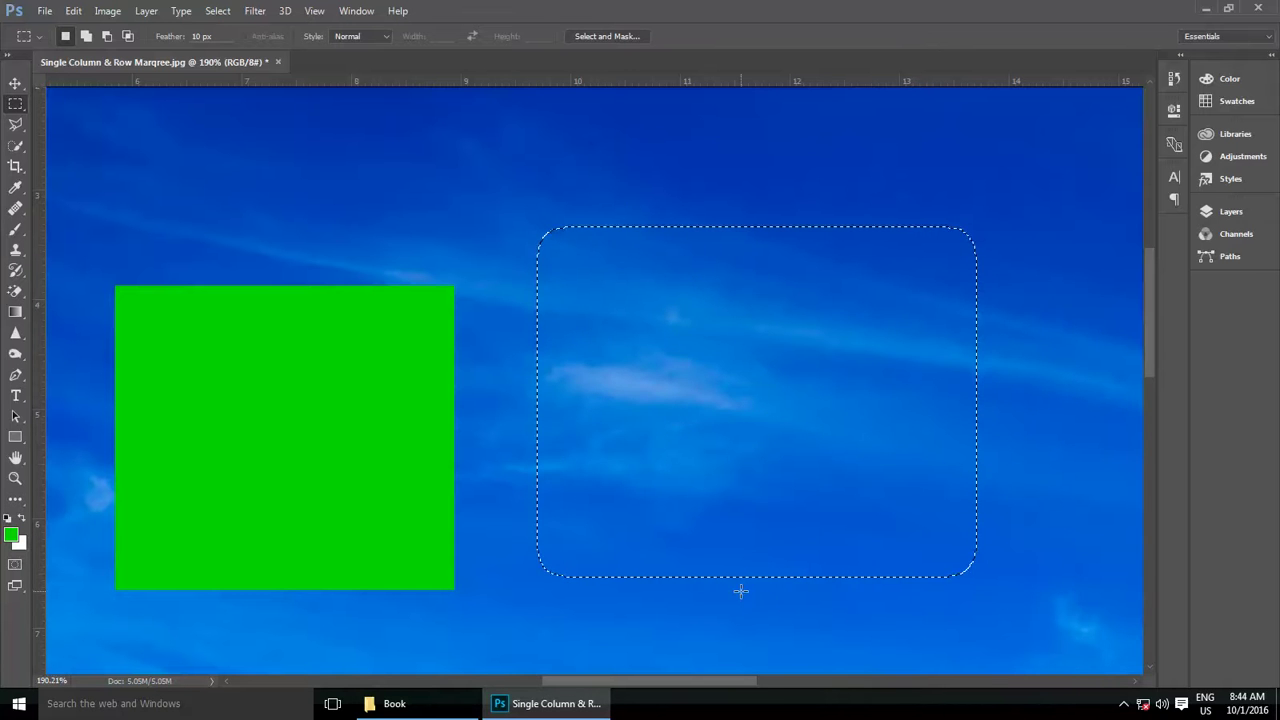
{"action": "key", "text": "alt+BackSpace"}
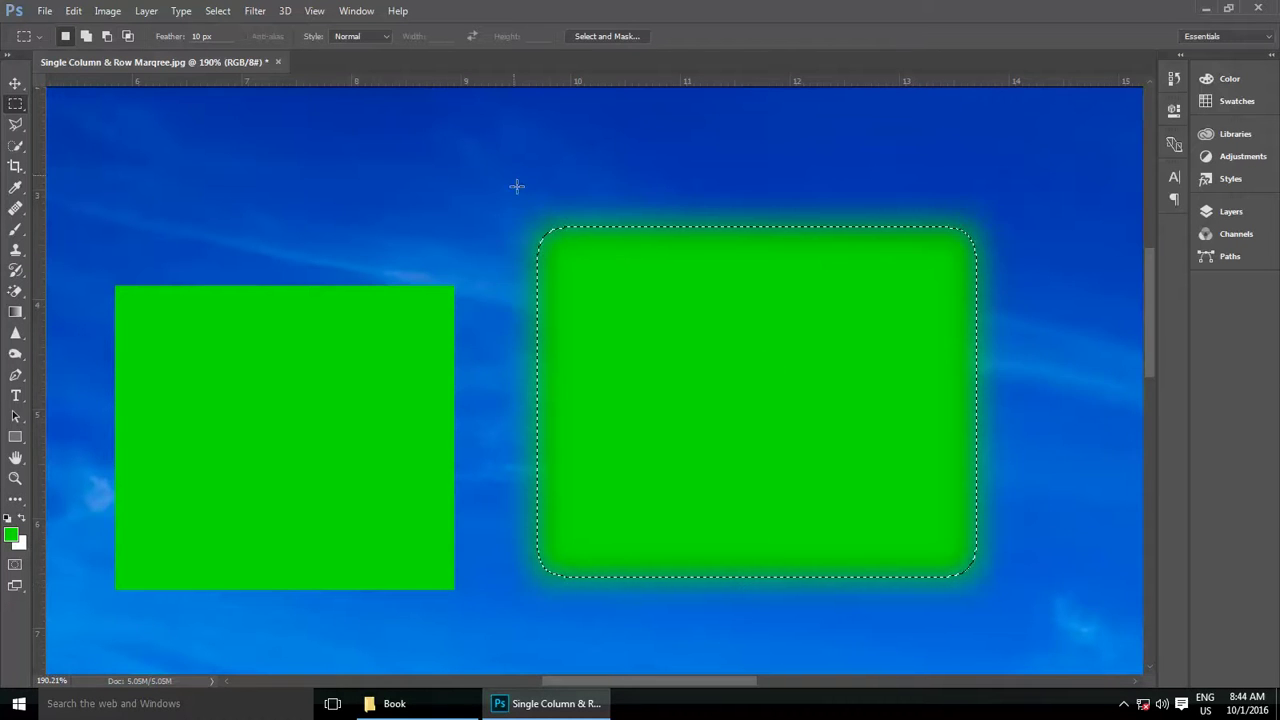
{"action": "scroll", "coordinate": [560, 245], "scroll_direction": "up", "scroll_amount": 4}
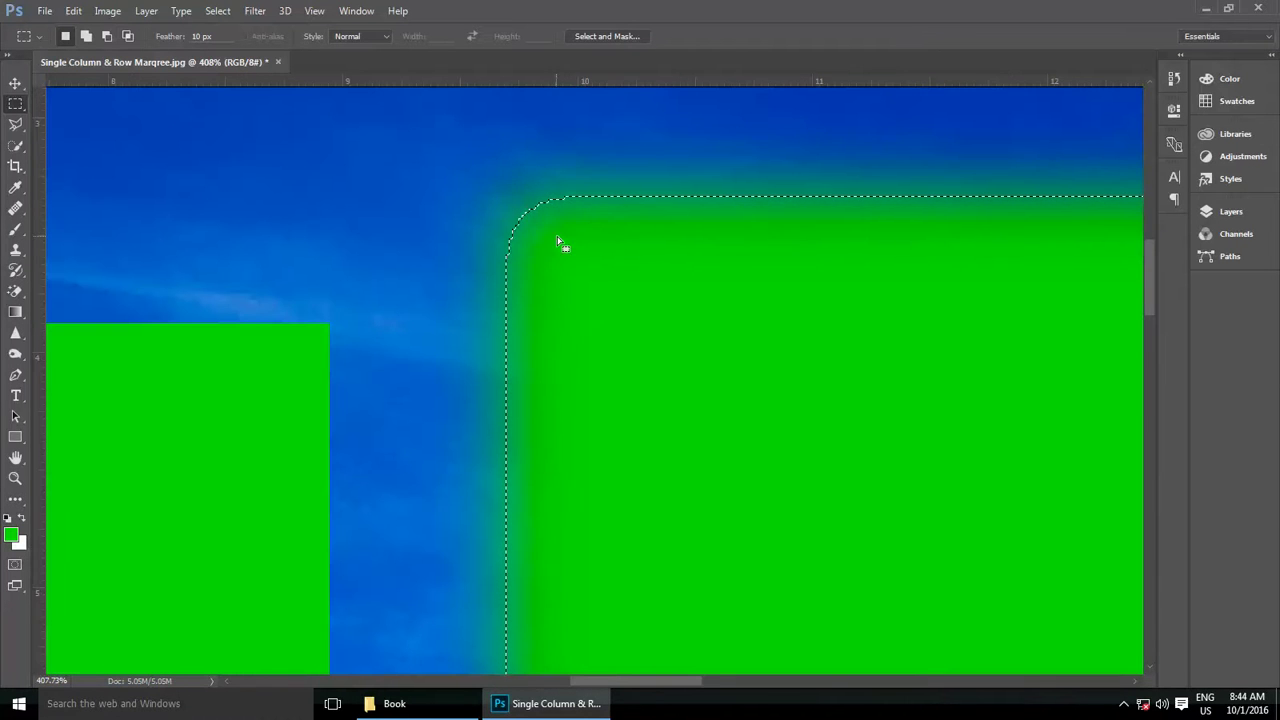
{"action": "scroll", "coordinate": [567, 258], "scroll_direction": "down", "scroll_amount": 4}
{"action": "scroll", "coordinate": [540, 235], "scroll_direction": "down", "scroll_amount": 2}
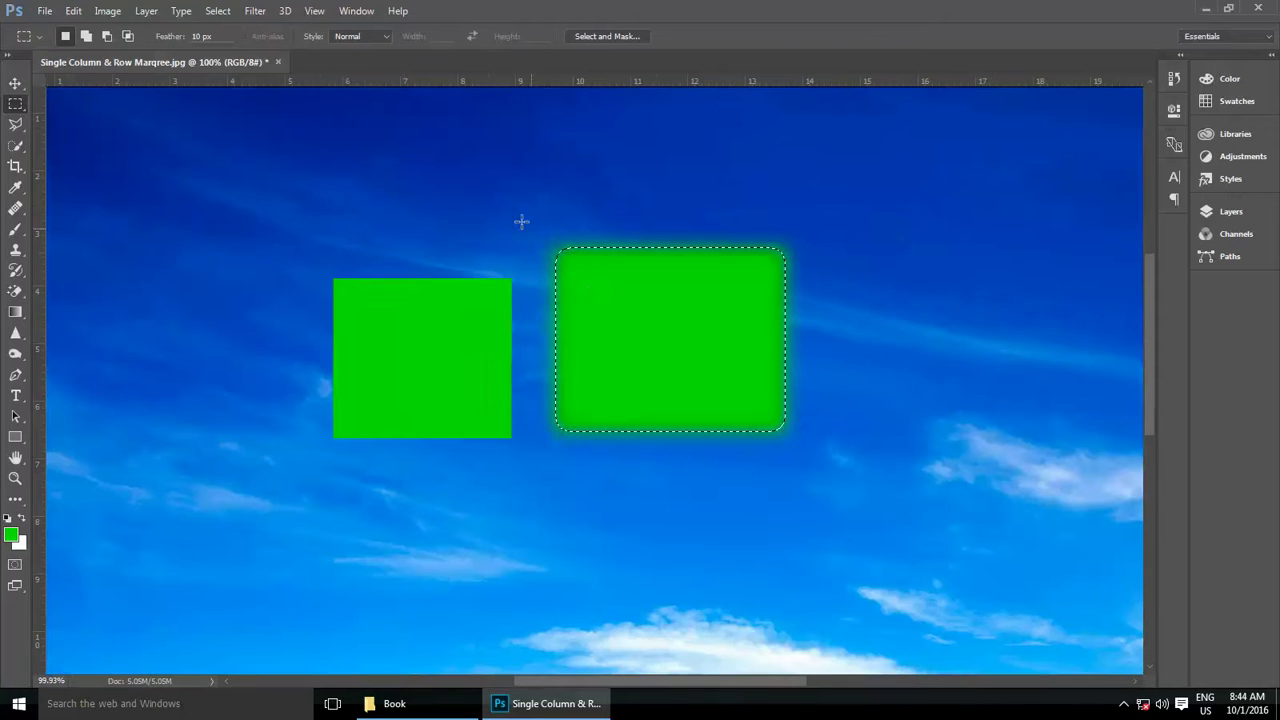
{"action": "key", "text": "ctrl+d"}
Reset Feather to 0 px, fill a small upper-left rectangle with green, and deselect.
{"action": "left_click_drag", "start_coordinate": [172, 42], "coordinate": [162, 42]}
{"action": "type", "text": "0"}
{"action": "left_click_drag", "start_coordinate": [168, 193], "coordinate": [304, 314]}
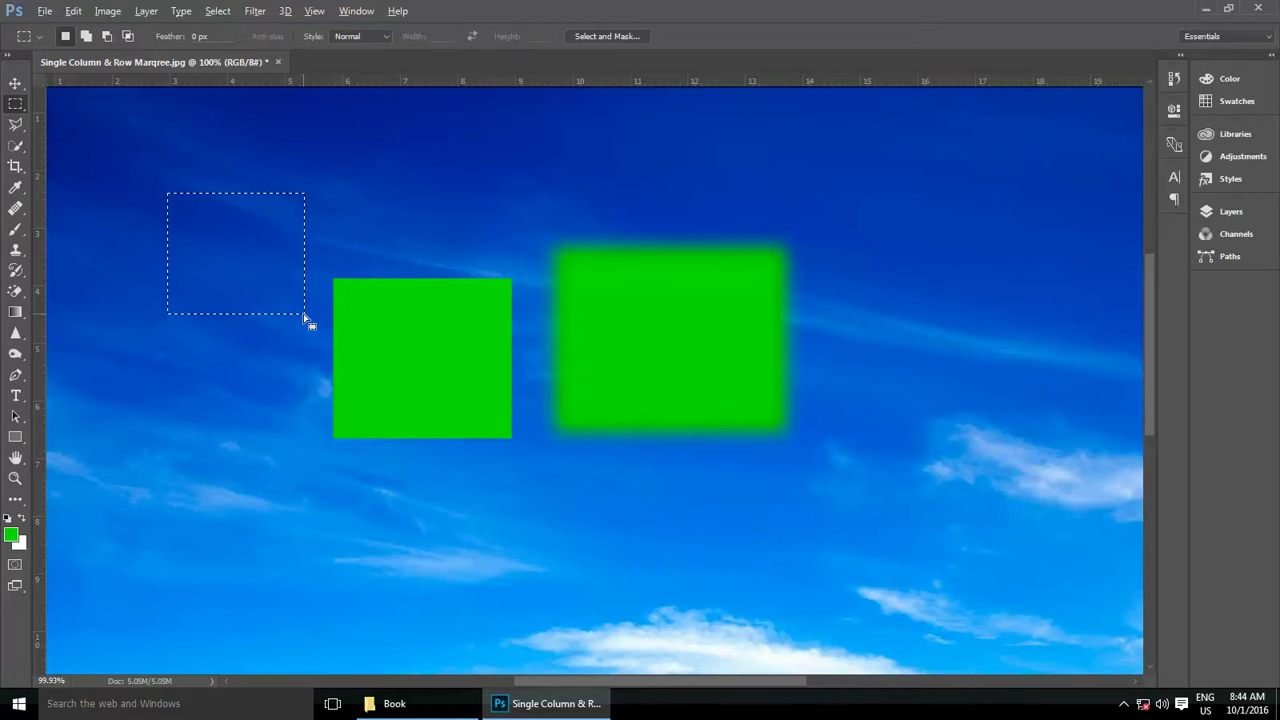
{"action": "key", "text": "alt+BackSpace"}
{"action": "scroll", "coordinate": [259, 99], "scroll_direction": "up", "scroll_amount": 5}
{"action": "scroll", "coordinate": [274, 214], "scroll_direction": "up", "scroll_amount": 4}
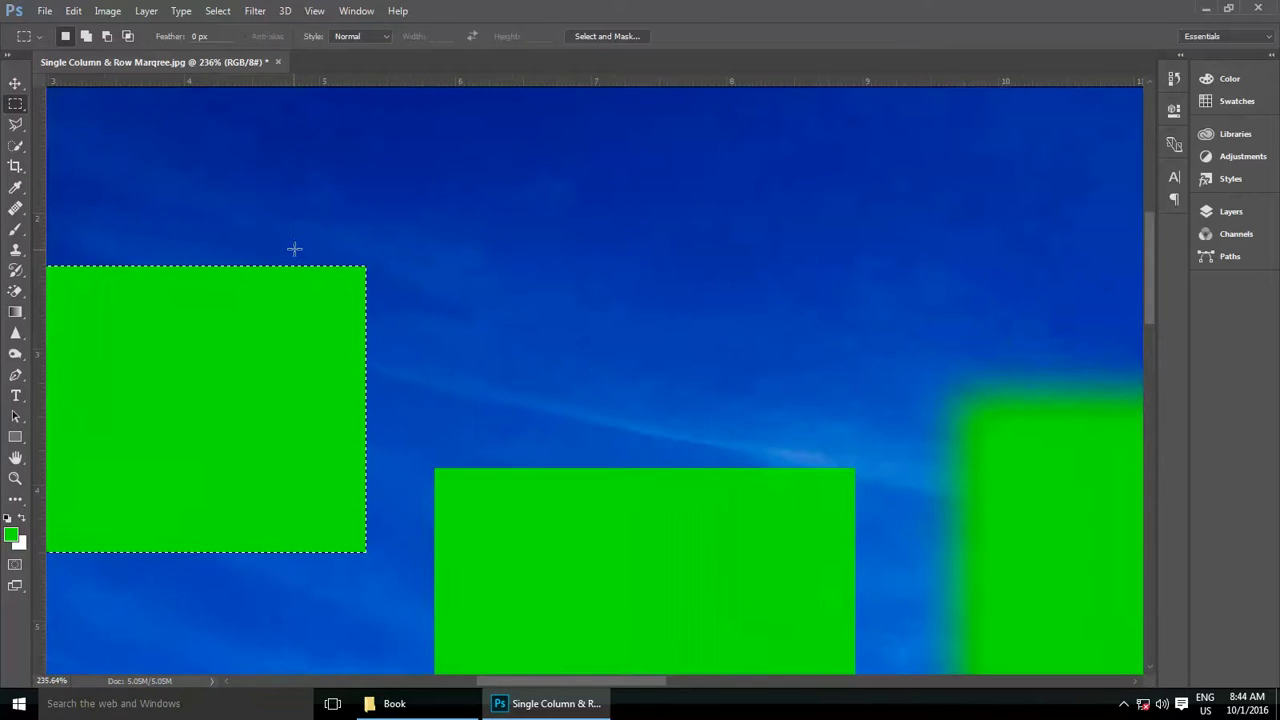
{"action": "key", "text": "ctrl+d"}
{"action": "scroll", "coordinate": [229, 289], "scroll_direction": "down", "scroll_amount": 3}
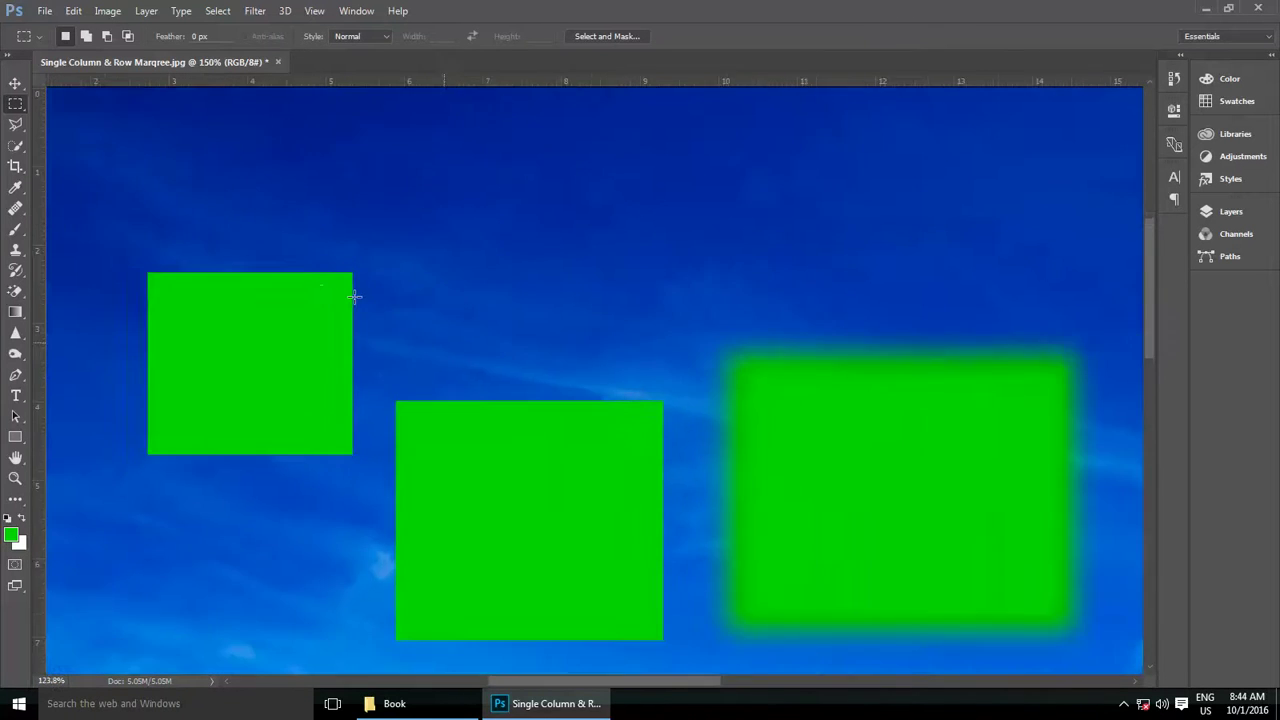
{"action": "scroll", "coordinate": [160, 340], "scroll_direction": "down", "scroll_amount": 2}
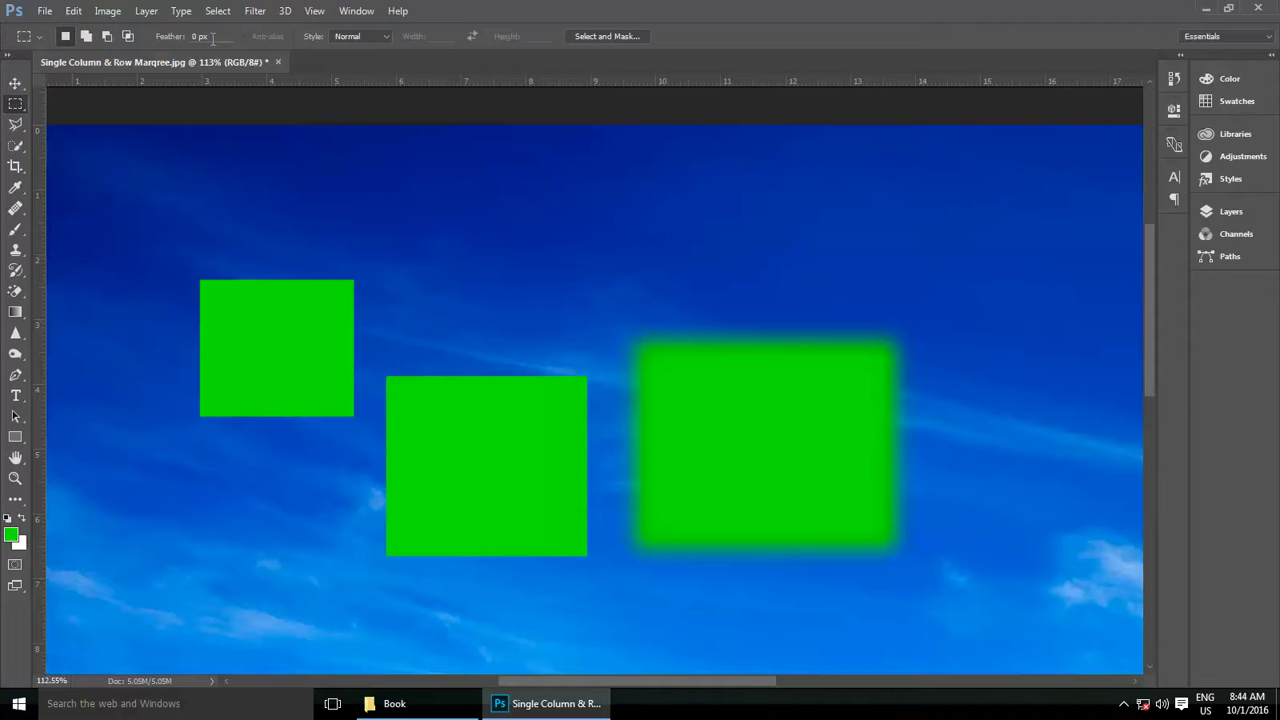
Keep the Normal style and draw several free-form rectangular selections over the sky, then clear them.
{"action": "left_click", "coordinate": [377, 38]}
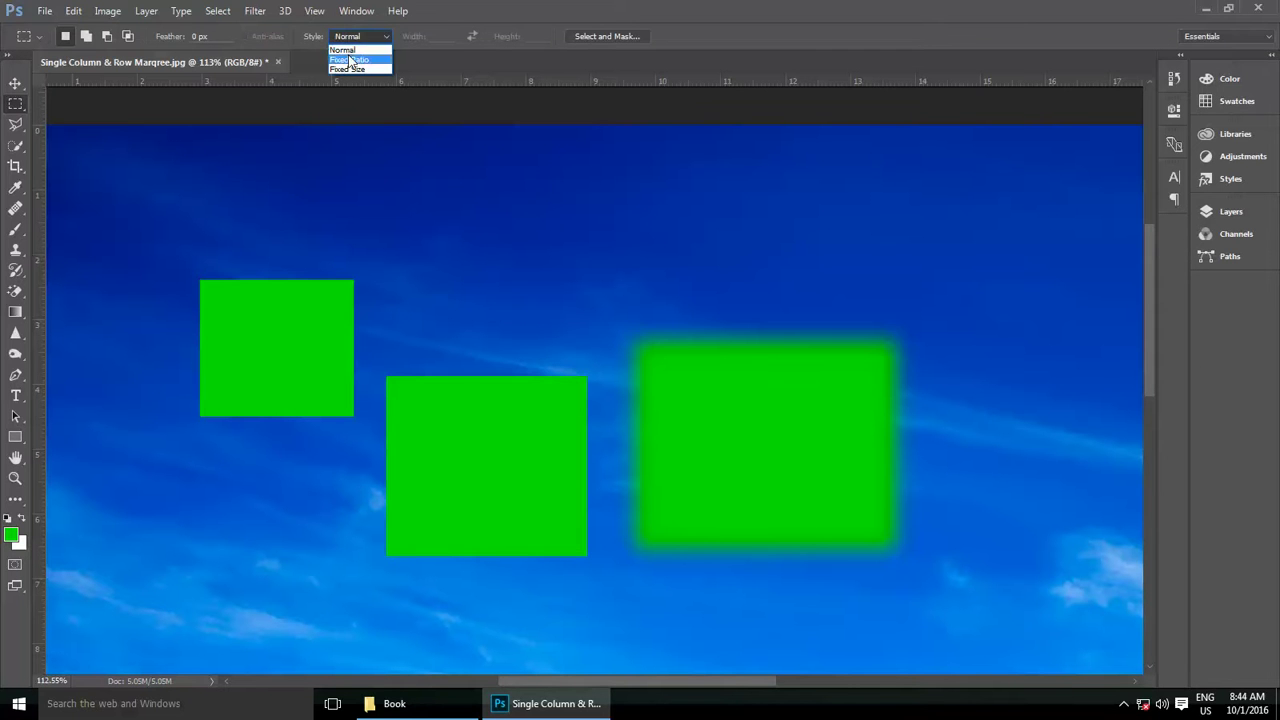
{"action": "left_click", "coordinate": [342, 49]}
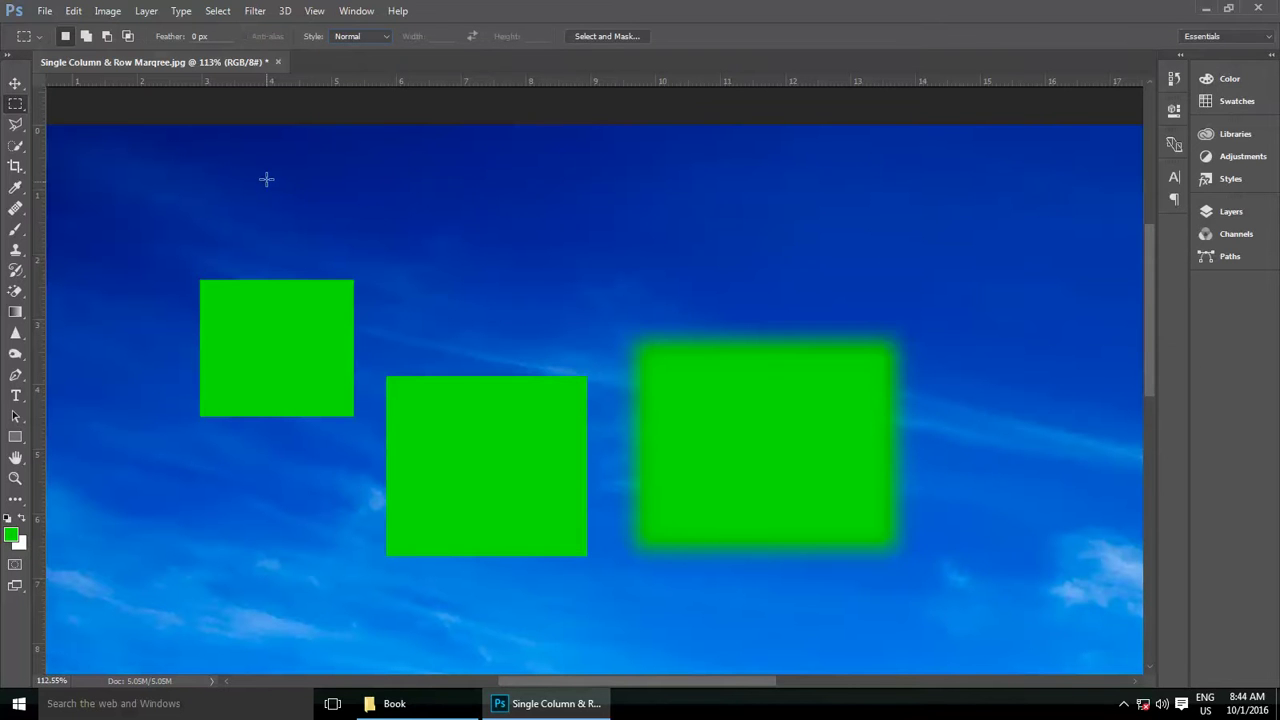
{"action": "mouse_move", "coordinate": [277, 169]}
{"action": "left_mouse_down"}
{"action": "mouse_move", "coordinate": [460, 340]}
{"action": "mouse_move", "coordinate": [649, 300]}
{"action": "left_mouse_up"}
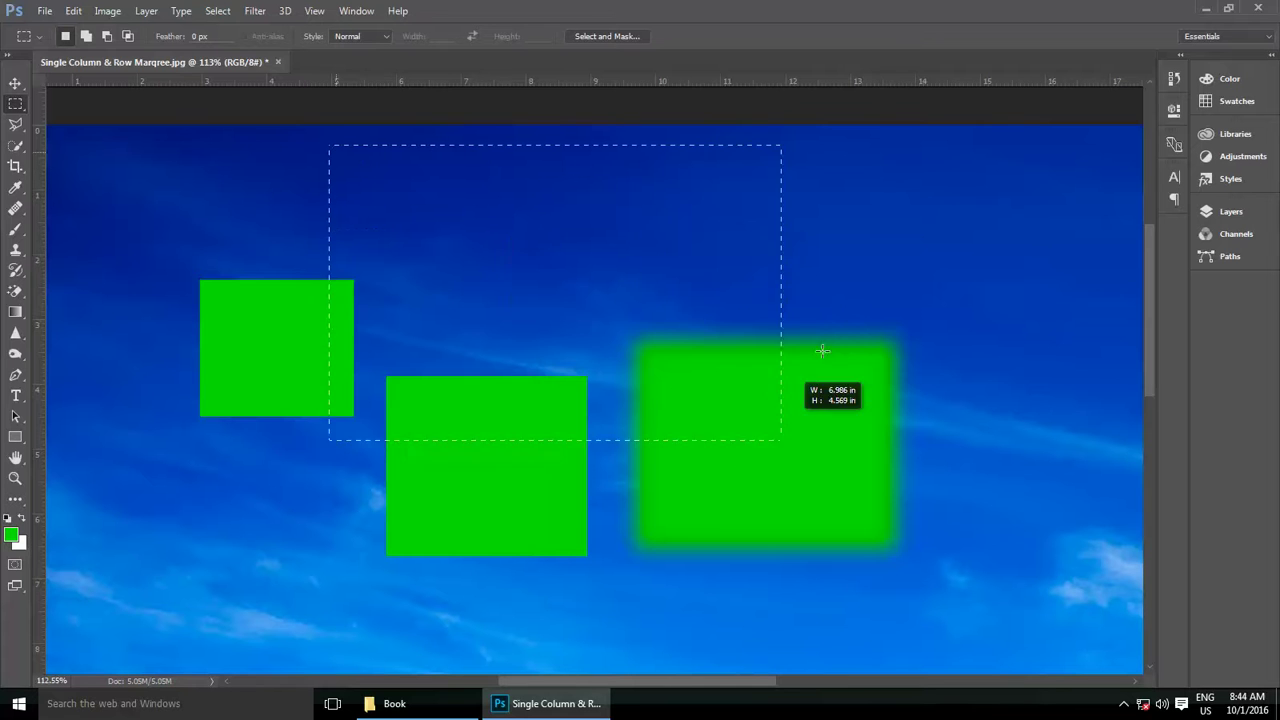
{"action": "left_click_drag", "start_coordinate": [330, 145], "coordinate": [822, 326]}
{"action": "mouse_move", "coordinate": [657, 401]}
{"action": "left_mouse_down"}
{"action": "mouse_move", "coordinate": [727, 260]}
{"action": "mouse_move", "coordinate": [424, 513]}
{"action": "left_mouse_up"}
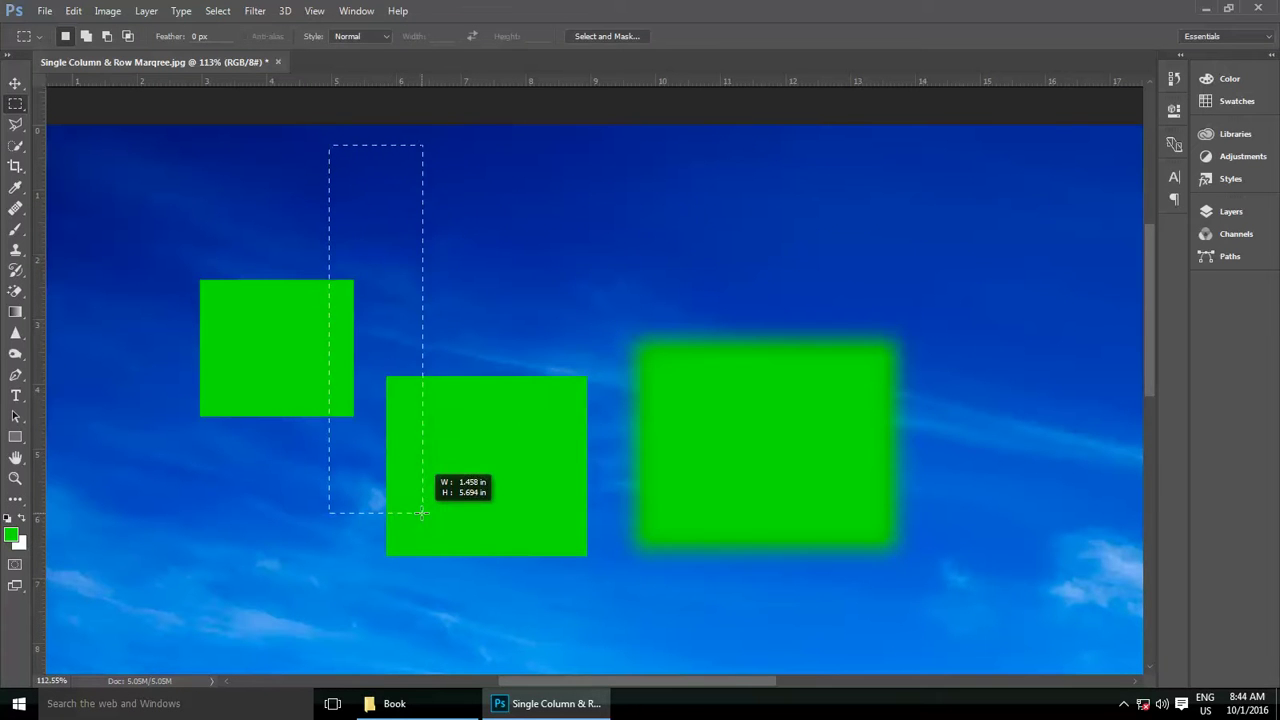
{"action": "left_click", "coordinate": [539, 210]}
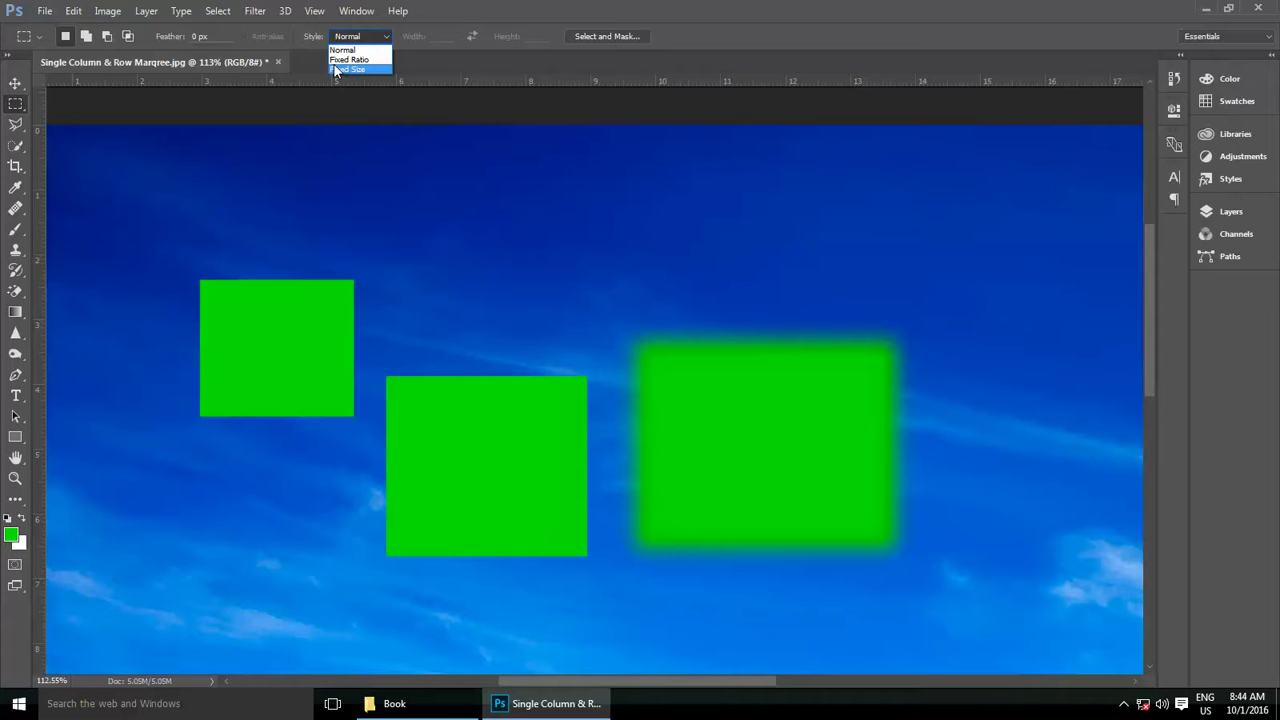
Switch to Fixed Ratio style, try width 1, then draw a large 3:2 selection across the rectangles.
{"action": "left_click", "coordinate": [350, 59]}
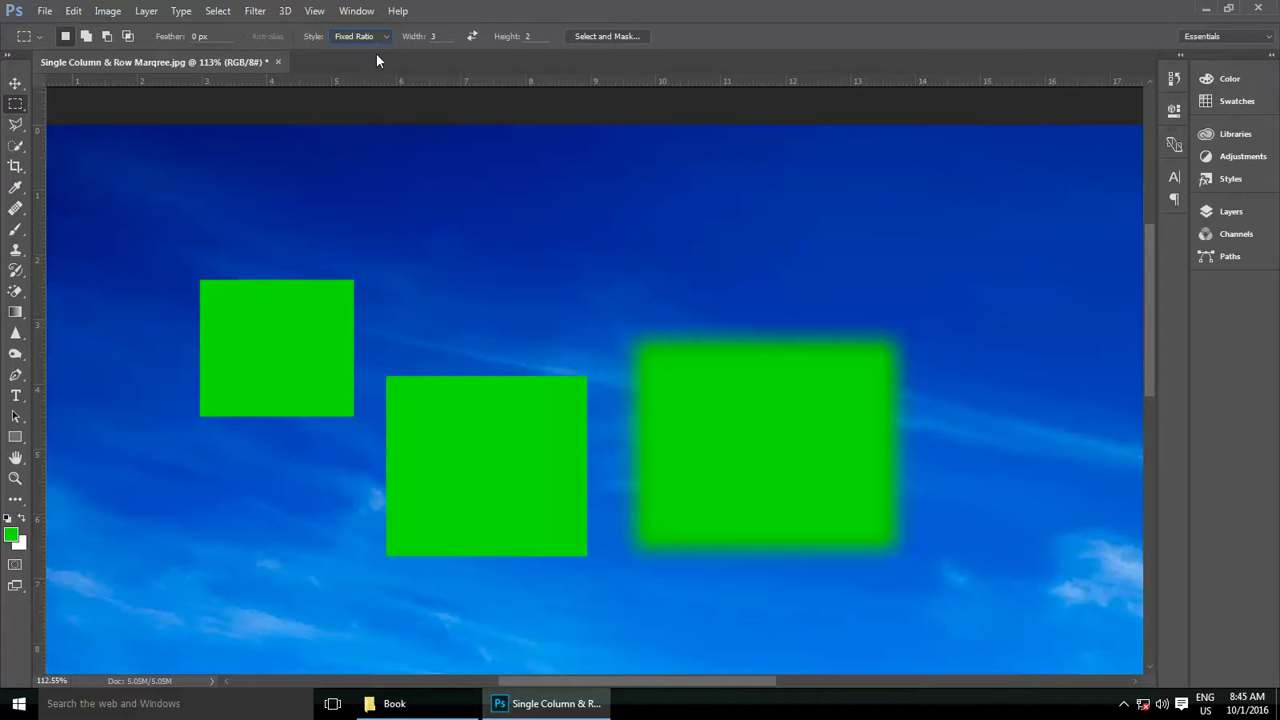
{"action": "key", "text": "Tab"}
{"action": "type", "text": "1"}
{"action": "left_click_drag", "start_coordinate": [283, 168], "coordinate": [654, 523]}
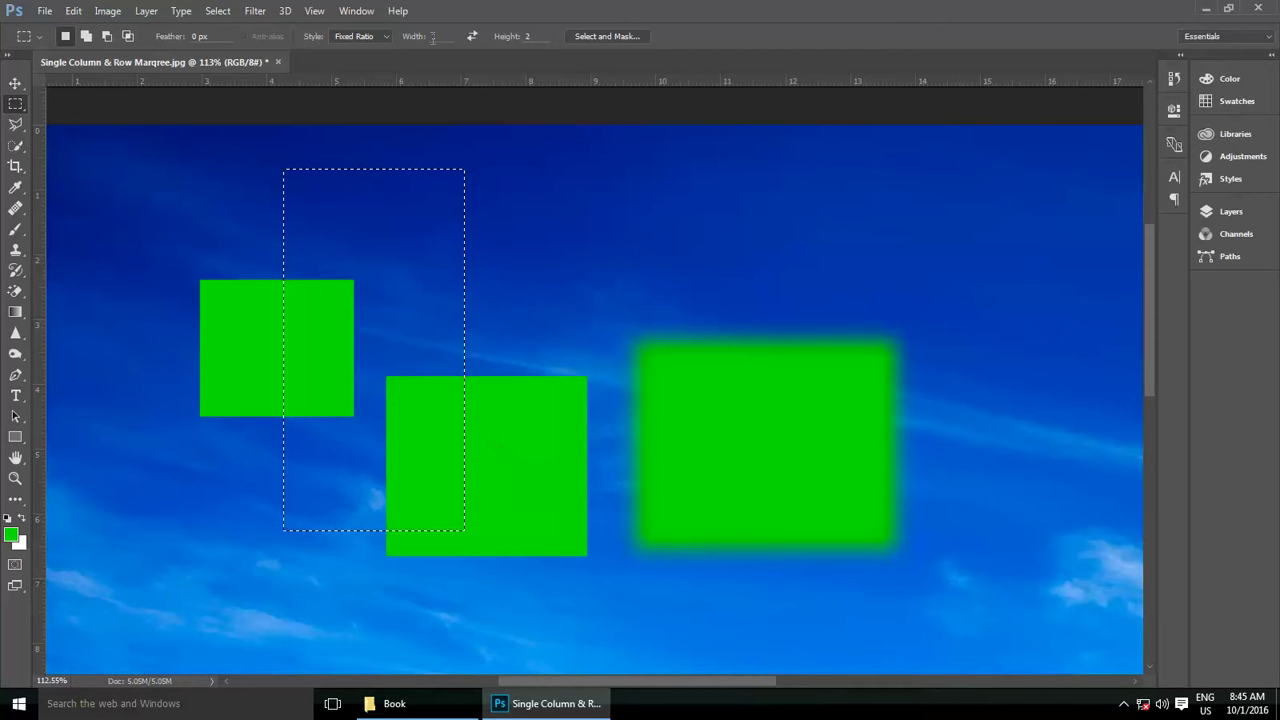
{"action": "type", "text": "3"}
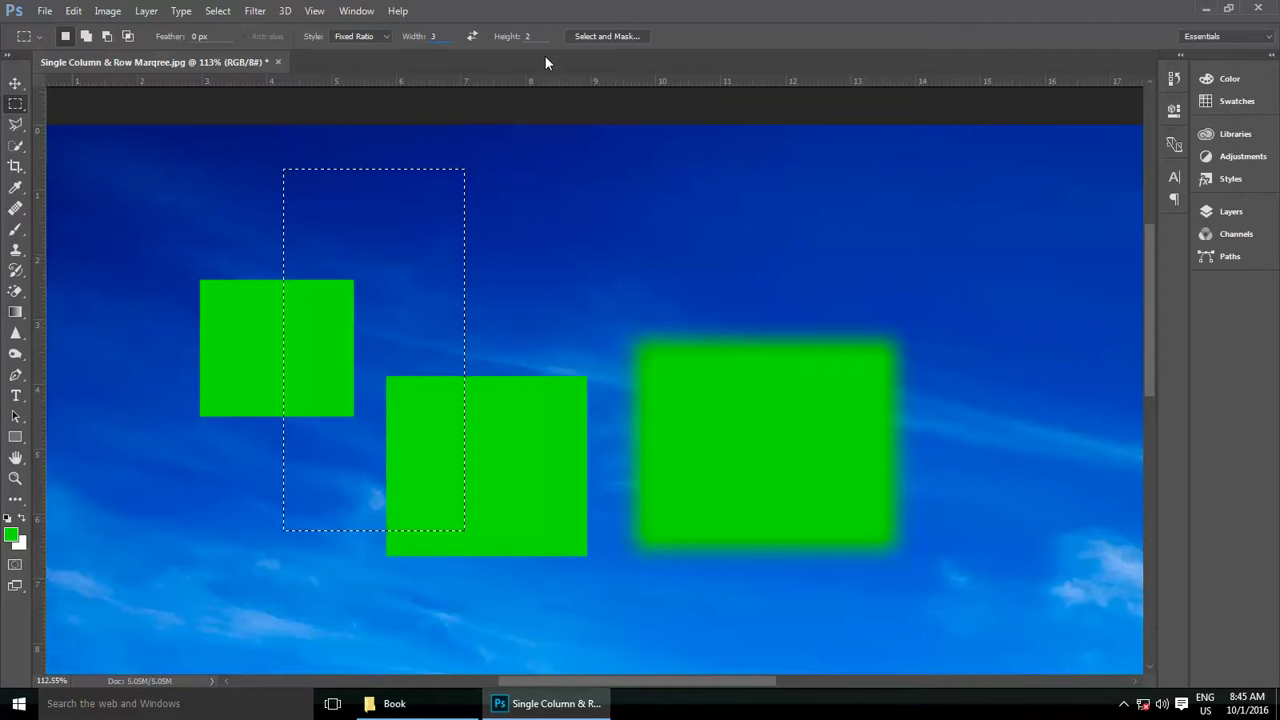
{"action": "left_click", "coordinate": [552, 138]}
{"action": "mouse_move", "coordinate": [246, 160]}
{"action": "left_mouse_down"}
{"action": "mouse_move", "coordinate": [580, 380]}
{"action": "mouse_move", "coordinate": [887, 623]}
{"action": "left_mouse_up"}
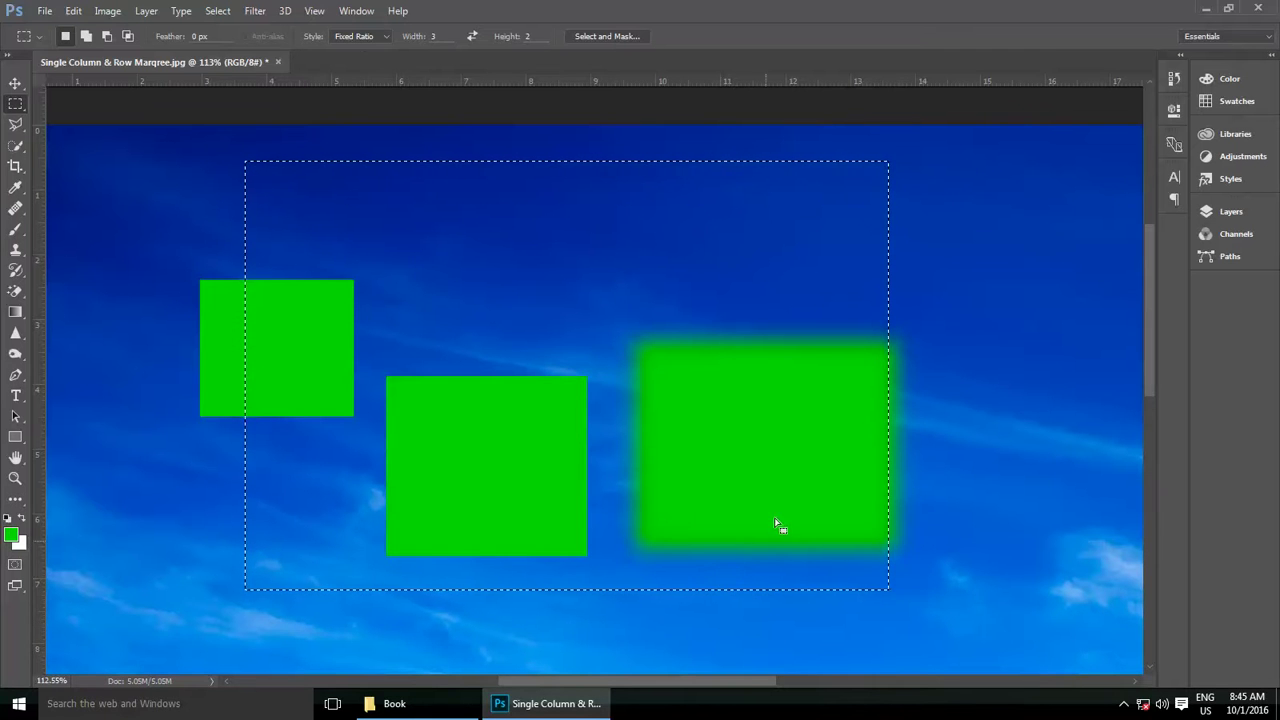
{"action": "left_click", "coordinate": [358, 36]}
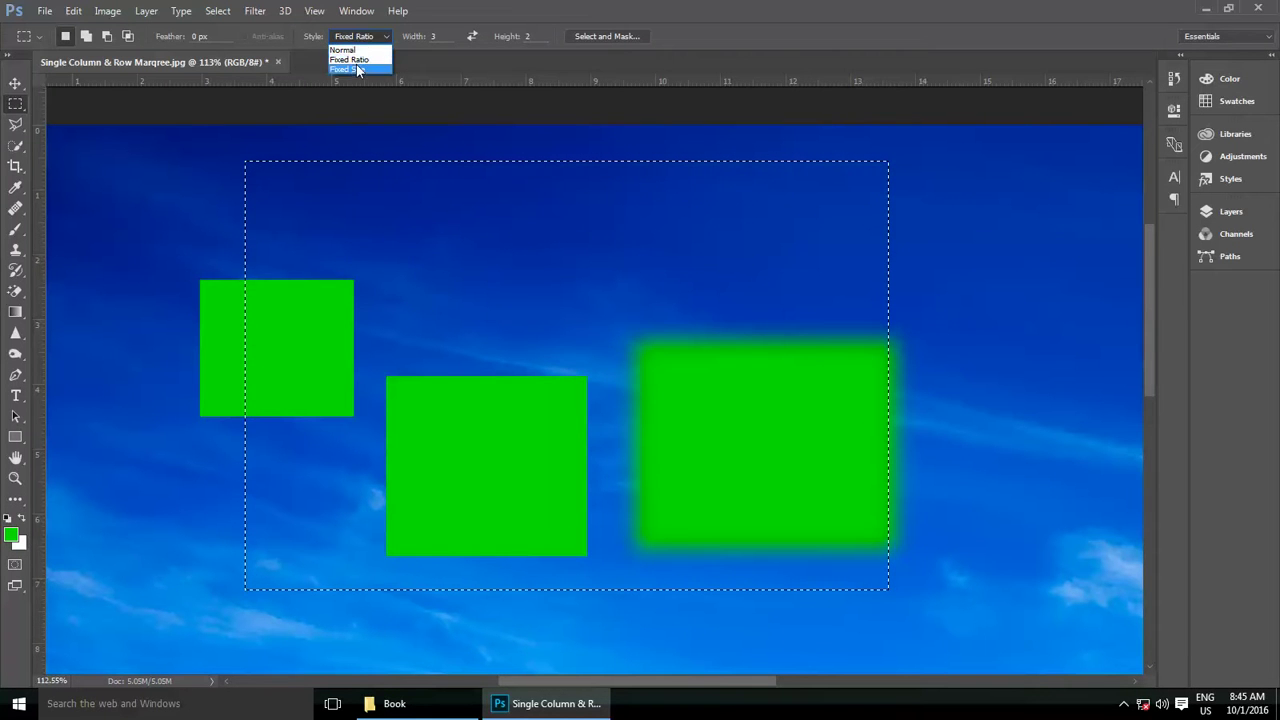
Switch to Fixed Size style and place a 1-inch square, then a 3 × 3 in square selection.
{"action": "left_click", "coordinate": [358, 69]}
{"action": "left_click", "coordinate": [137, 191]}
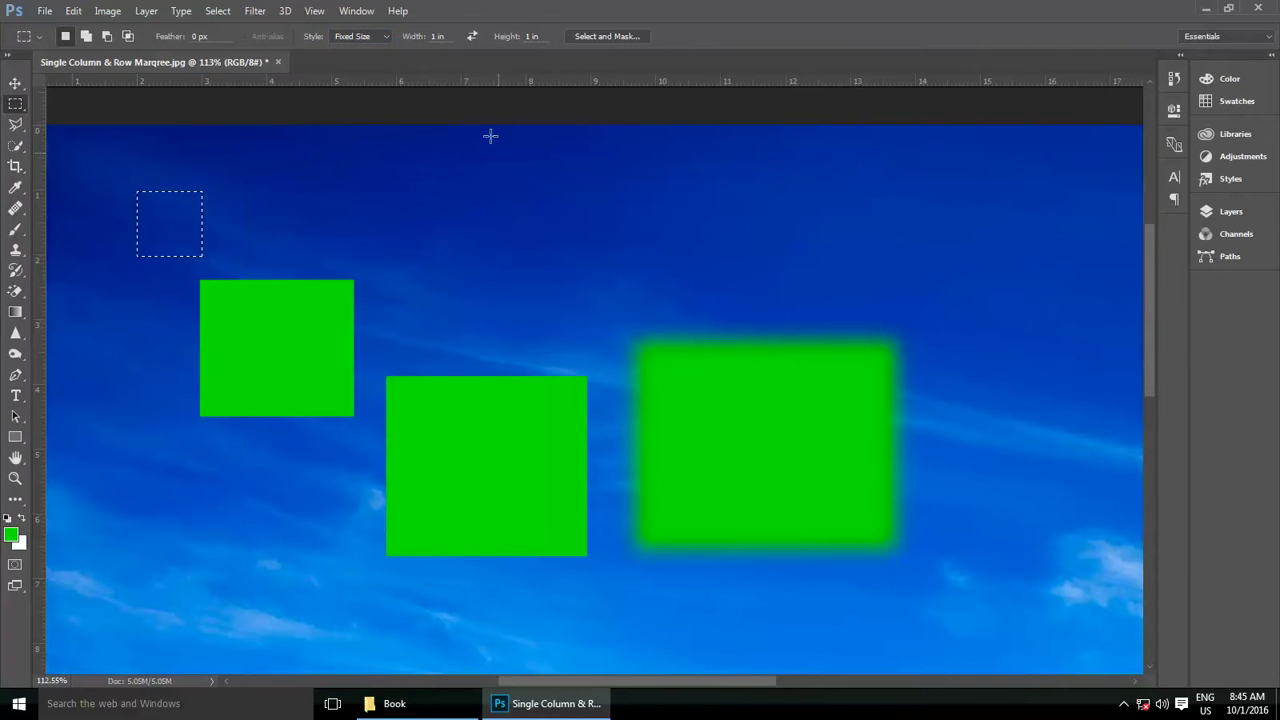
{"action": "double_click", "coordinate": [453, 36]}
{"action": "type", "text": "3"}
{"action": "key", "text": "Tab"}
{"action": "type", "text": "3"}
{"action": "left_click", "coordinate": [407, 210]}
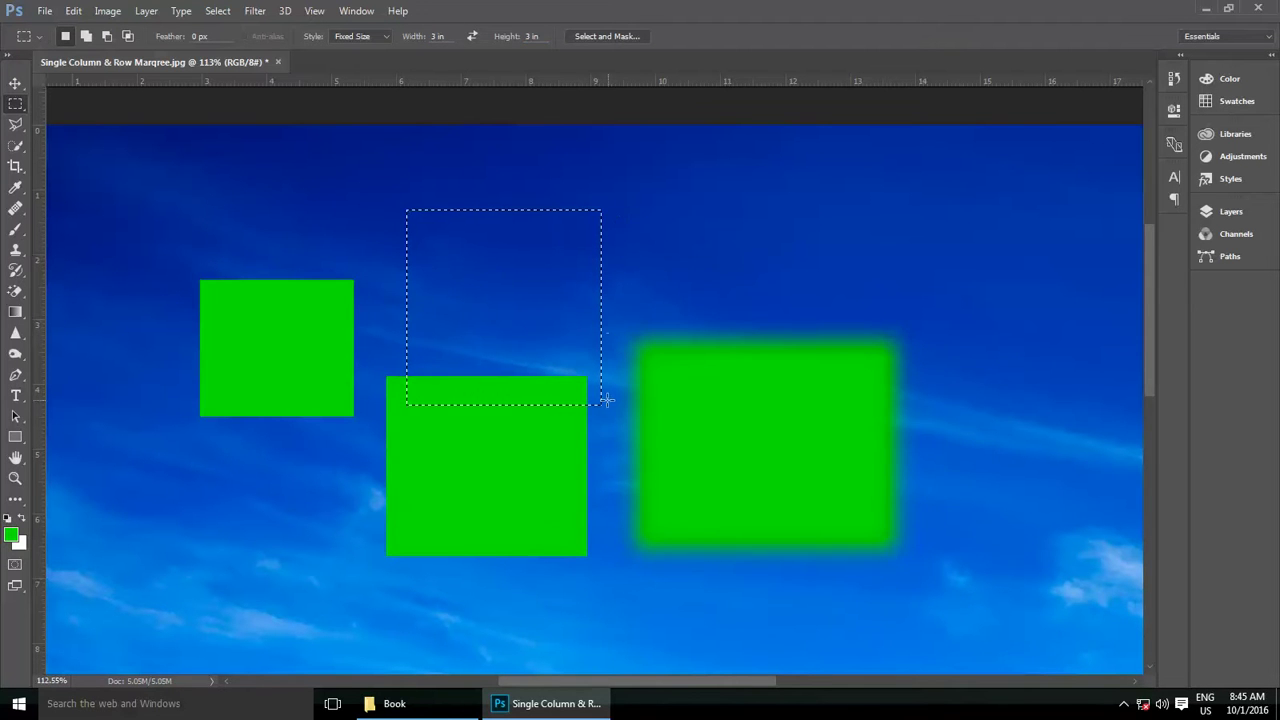
Toggle the rulers to pixels and back to inches while repositioning the 3 × 3 in selection.
{"action": "scroll", "coordinate": [436, 235], "scroll_direction": "down", "scroll_amount": 2}
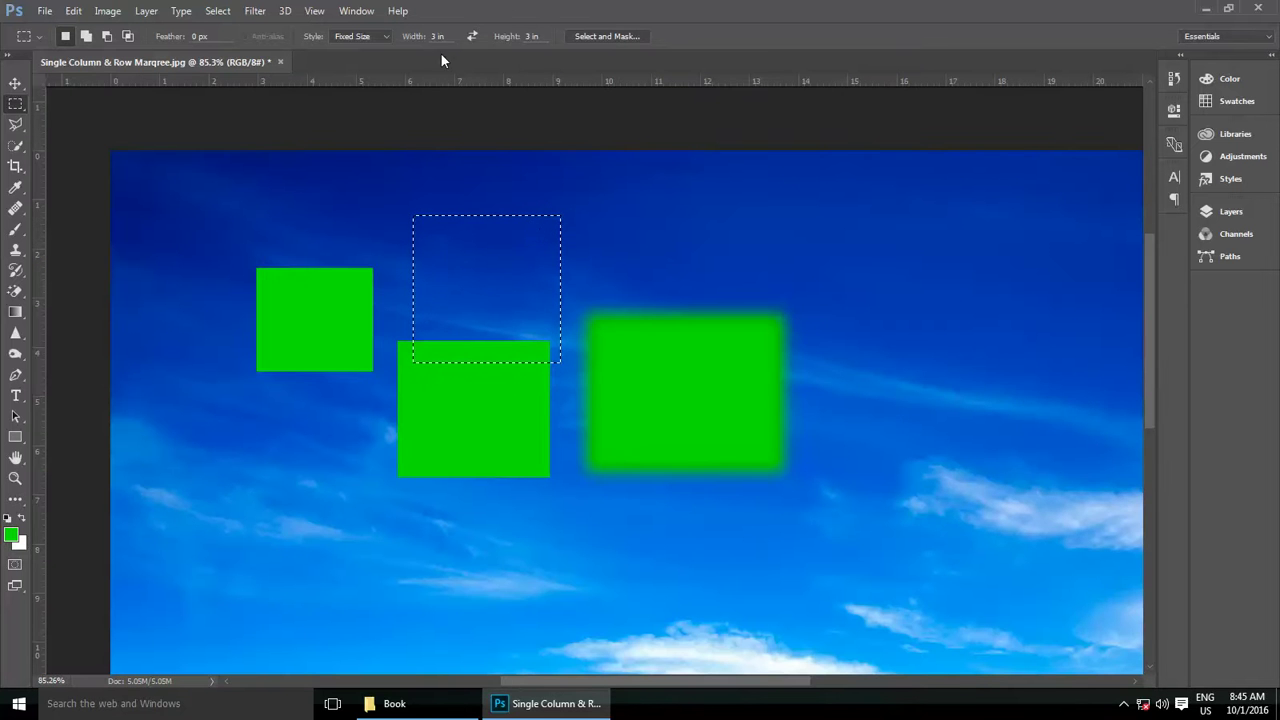
{"action": "right_click", "coordinate": [370, 84]}
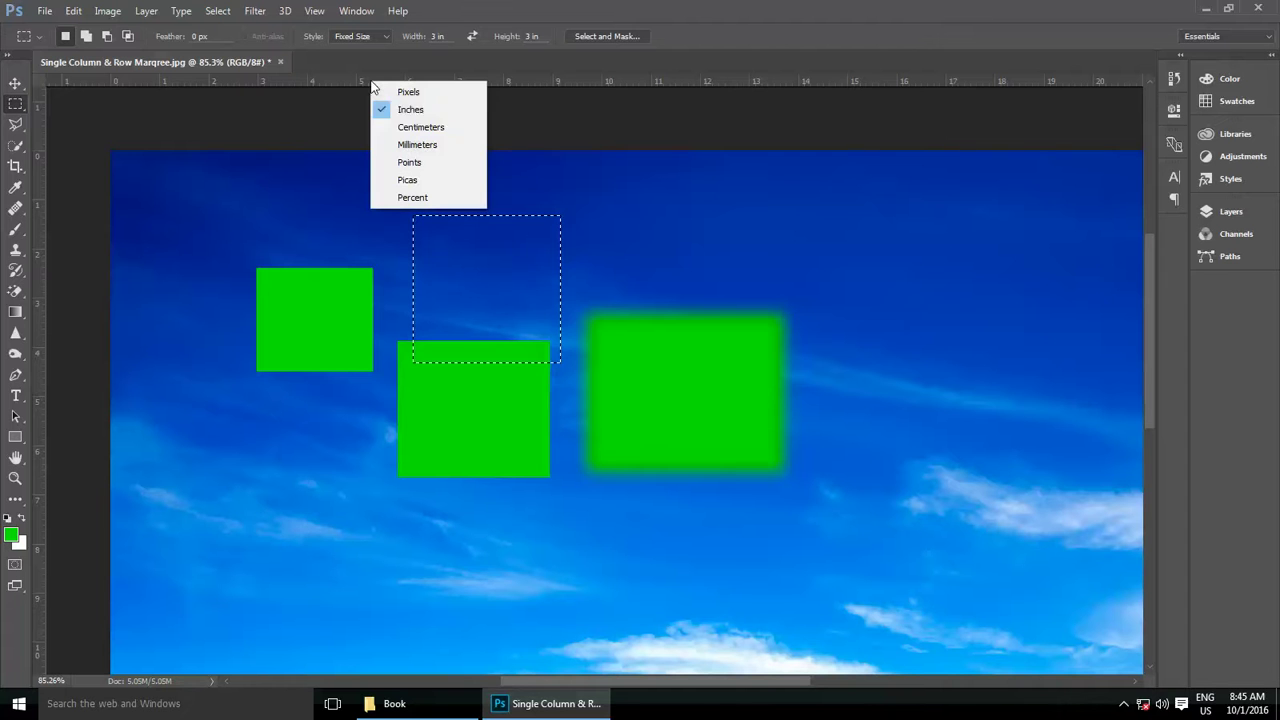
{"action": "left_click", "coordinate": [447, 40]}
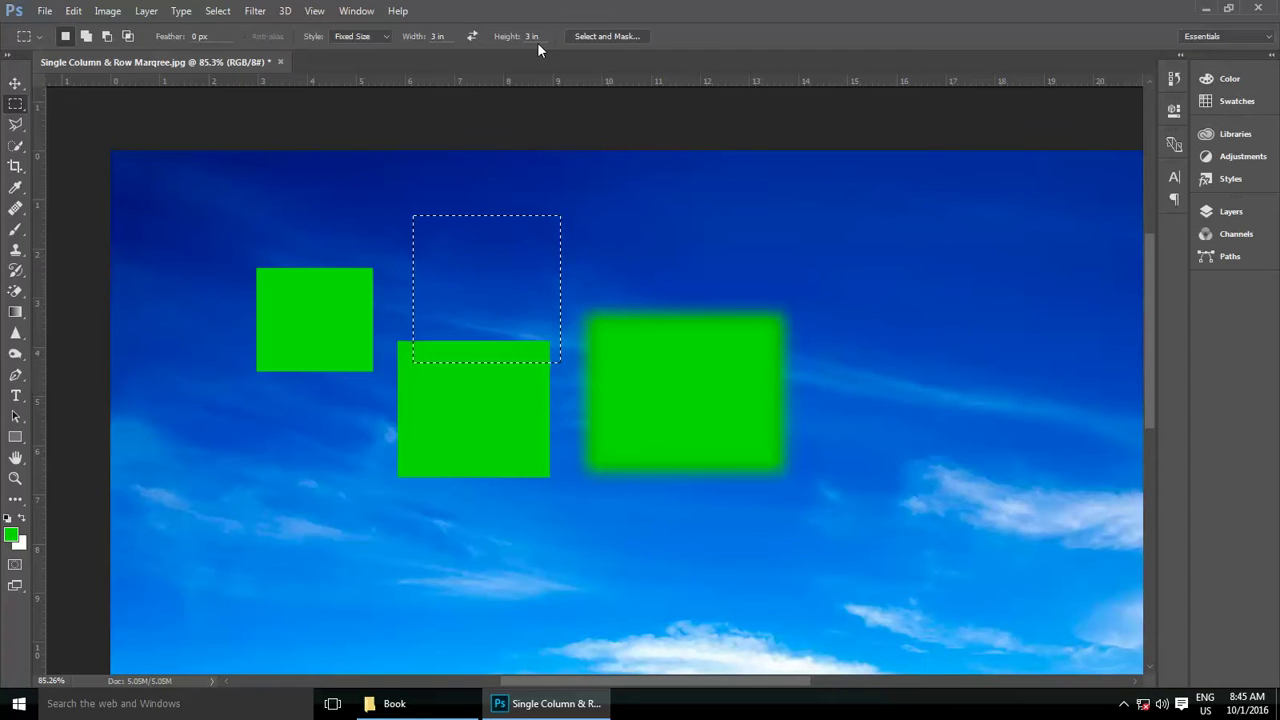
{"action": "right_click", "coordinate": [175, 85]}
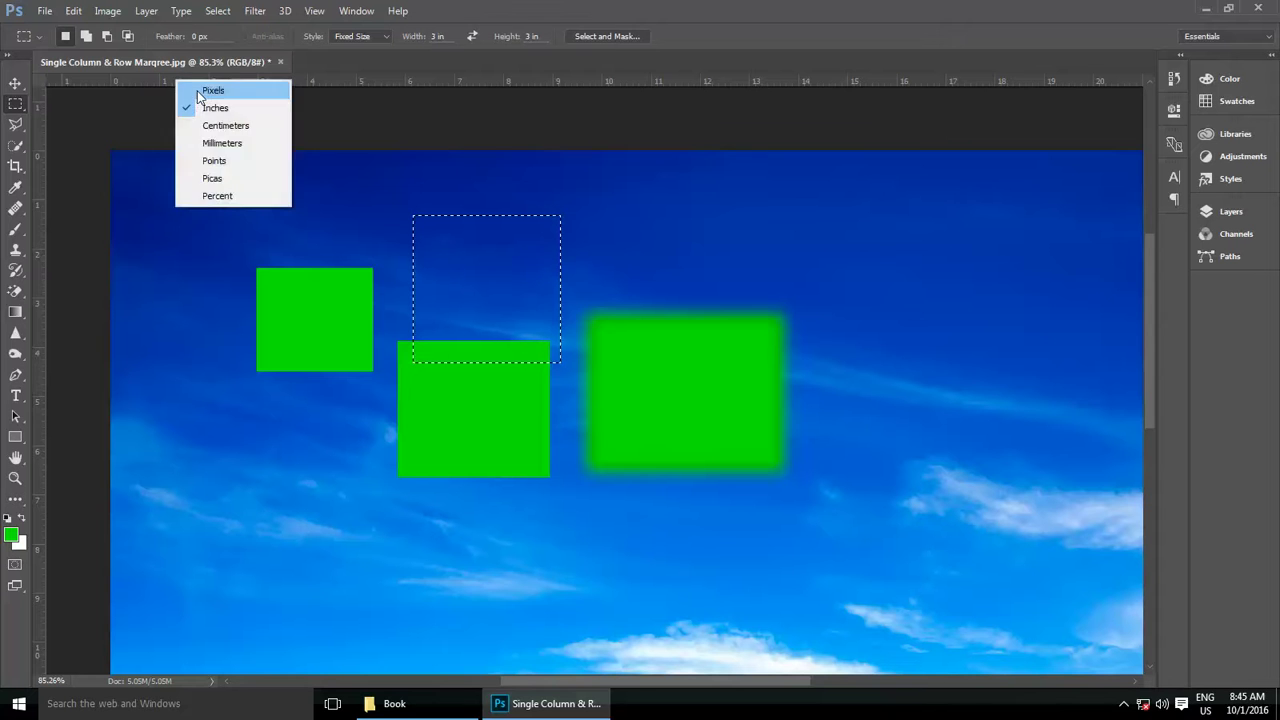
{"action": "left_click", "coordinate": [210, 91]}
{"action": "left_click", "coordinate": [454, 36]}
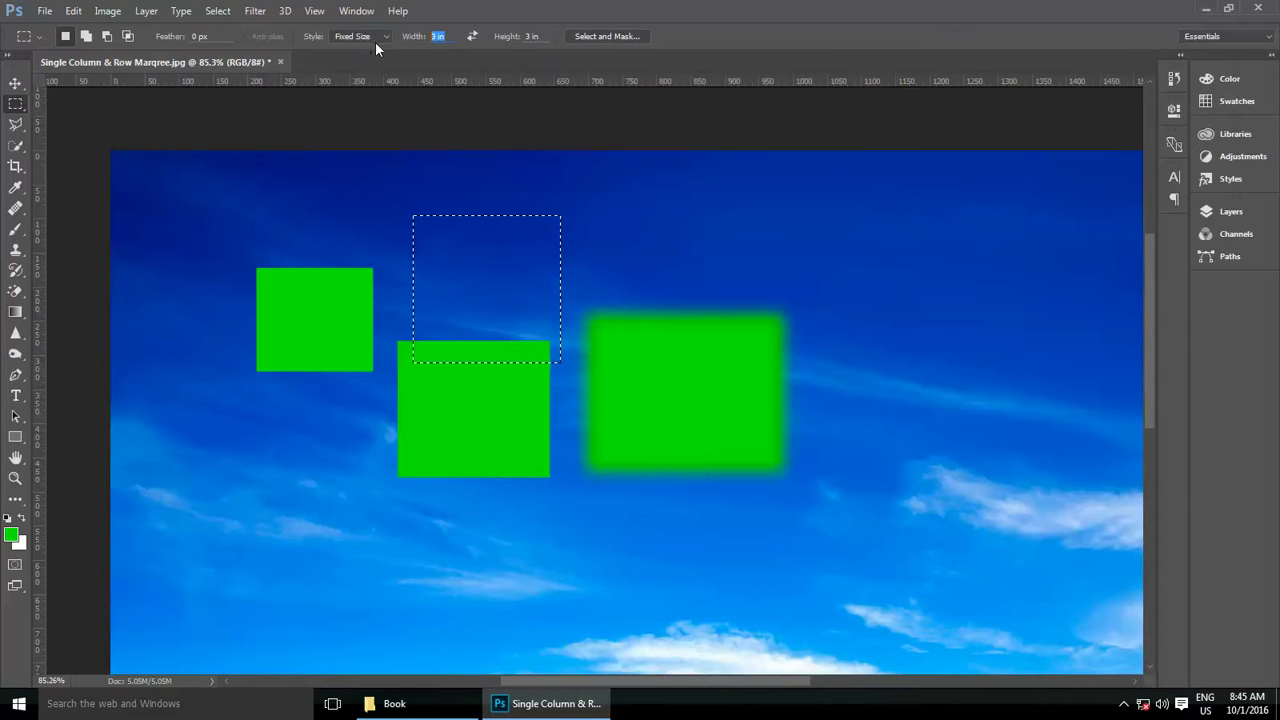
{"action": "left_click", "coordinate": [526, 37]}
{"action": "type", "text": "3"}
{"action": "left_click", "coordinate": [402, 161]}
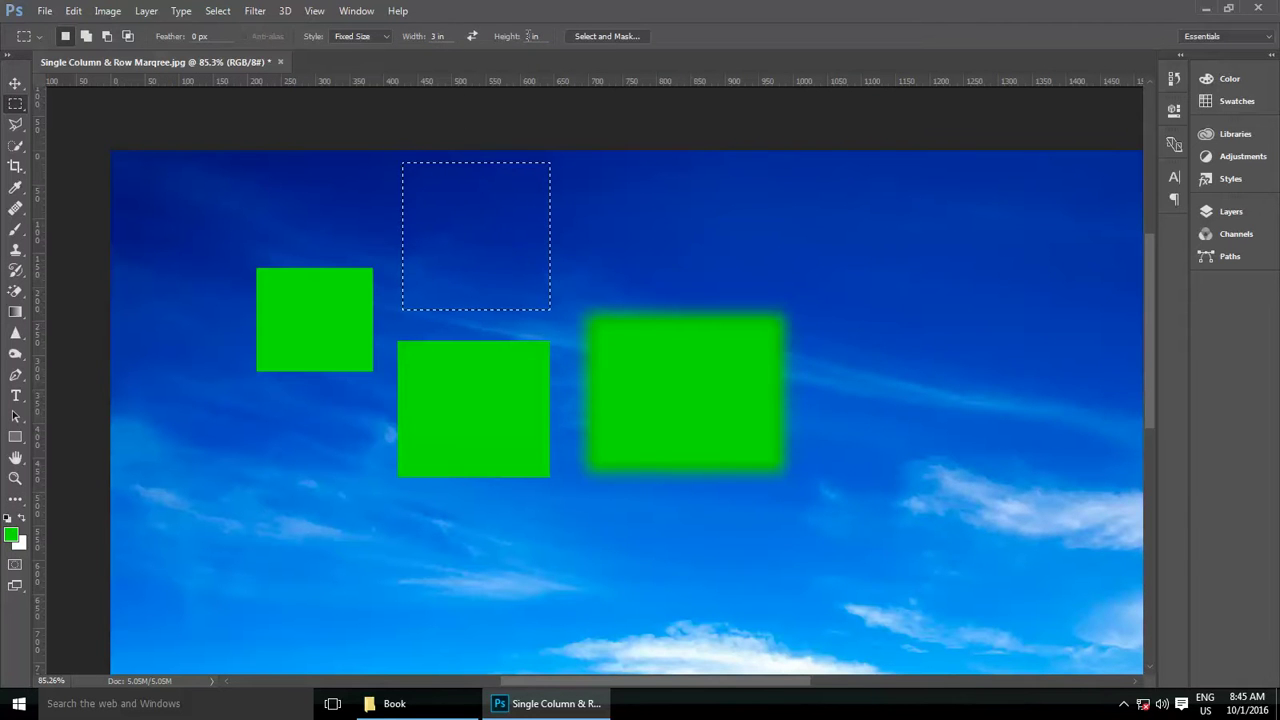
{"action": "right_click", "coordinate": [373, 82]}
{"action": "left_click", "coordinate": [395, 110]}
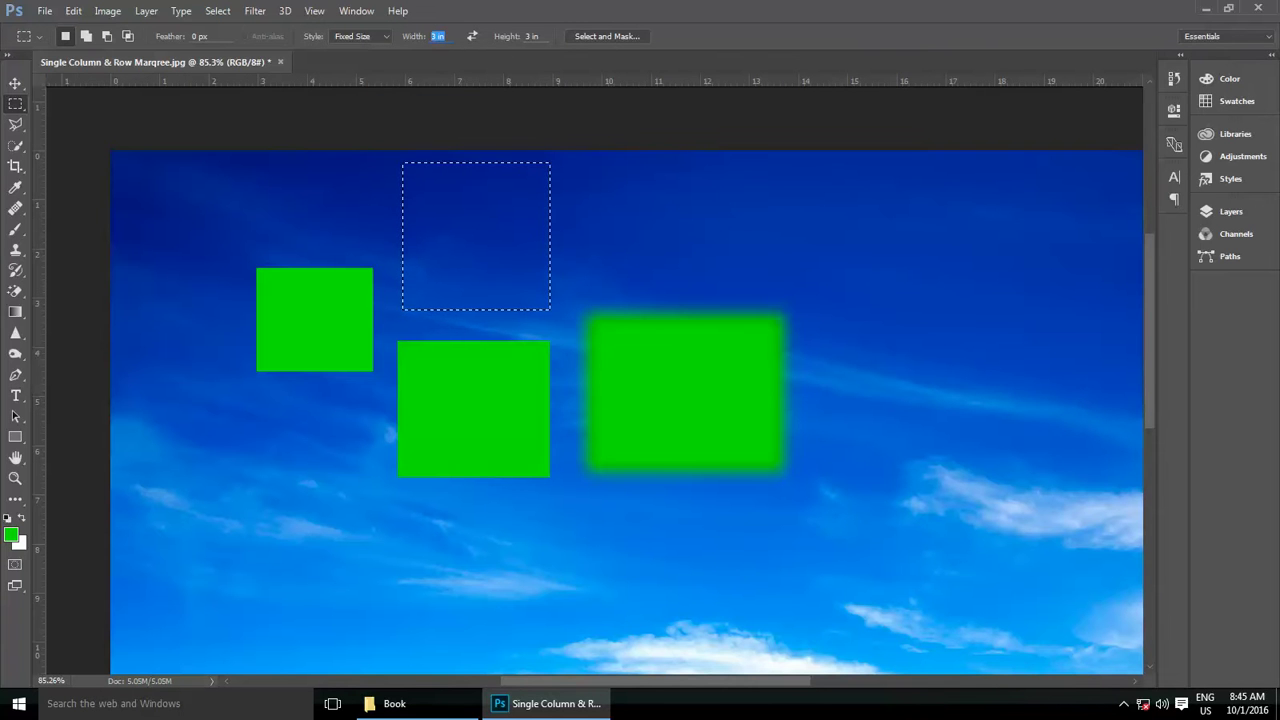
{"action": "left_click", "coordinate": [451, 39]}
{"action": "type", "text": "3"}
{"action": "key", "text": "Tab"}
{"action": "type", "text": "3"}
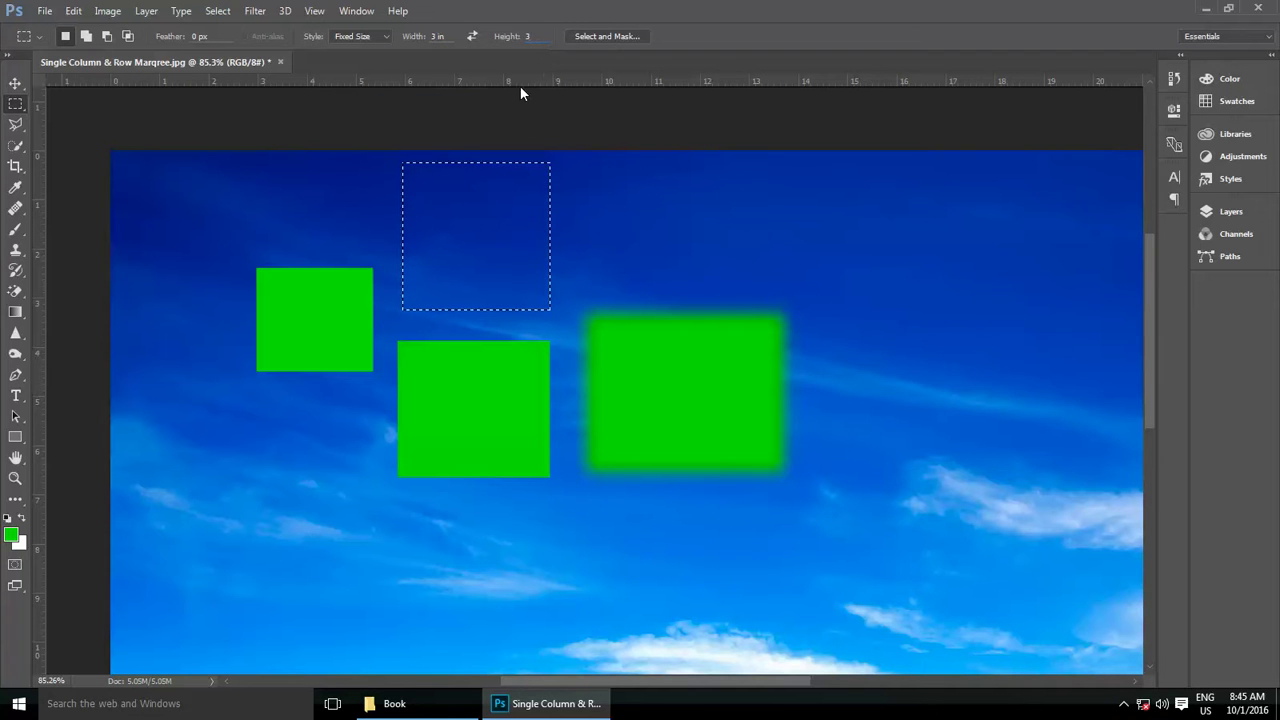
{"action": "left_click", "coordinate": [714, 216]}
Place a 5 × 7 in fixed-size selection over the rectangles, then return to Normal style and deselect.
{"action": "left_click", "coordinate": [453, 35]}
{"action": "type", "text": "5"}
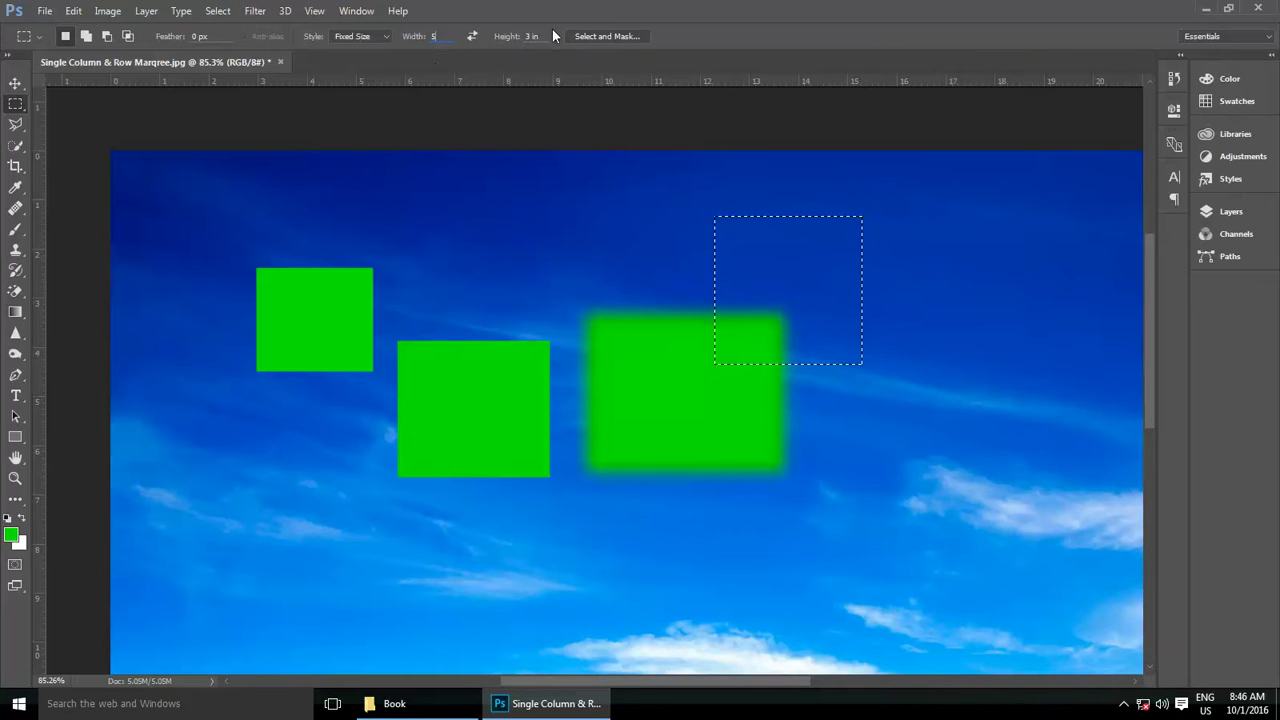
{"action": "key", "text": "Tab"}
{"action": "type", "text": "7"}
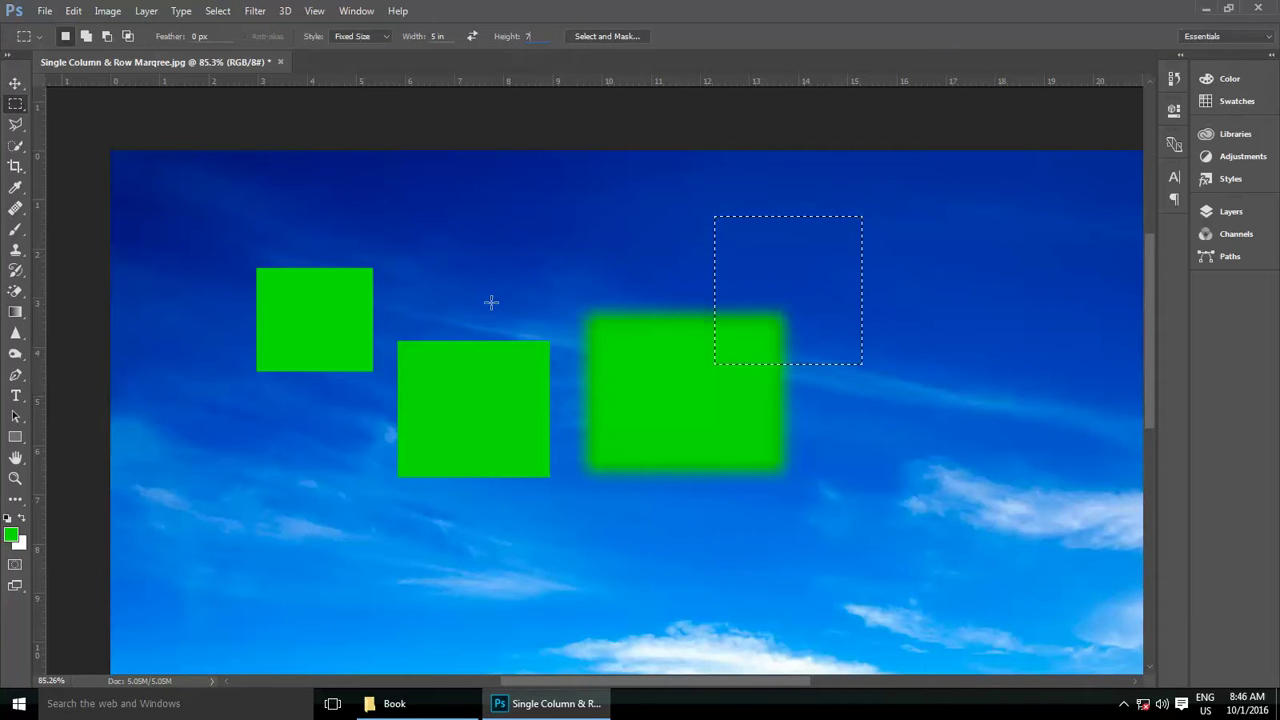
{"action": "left_click", "coordinate": [447, 225]}
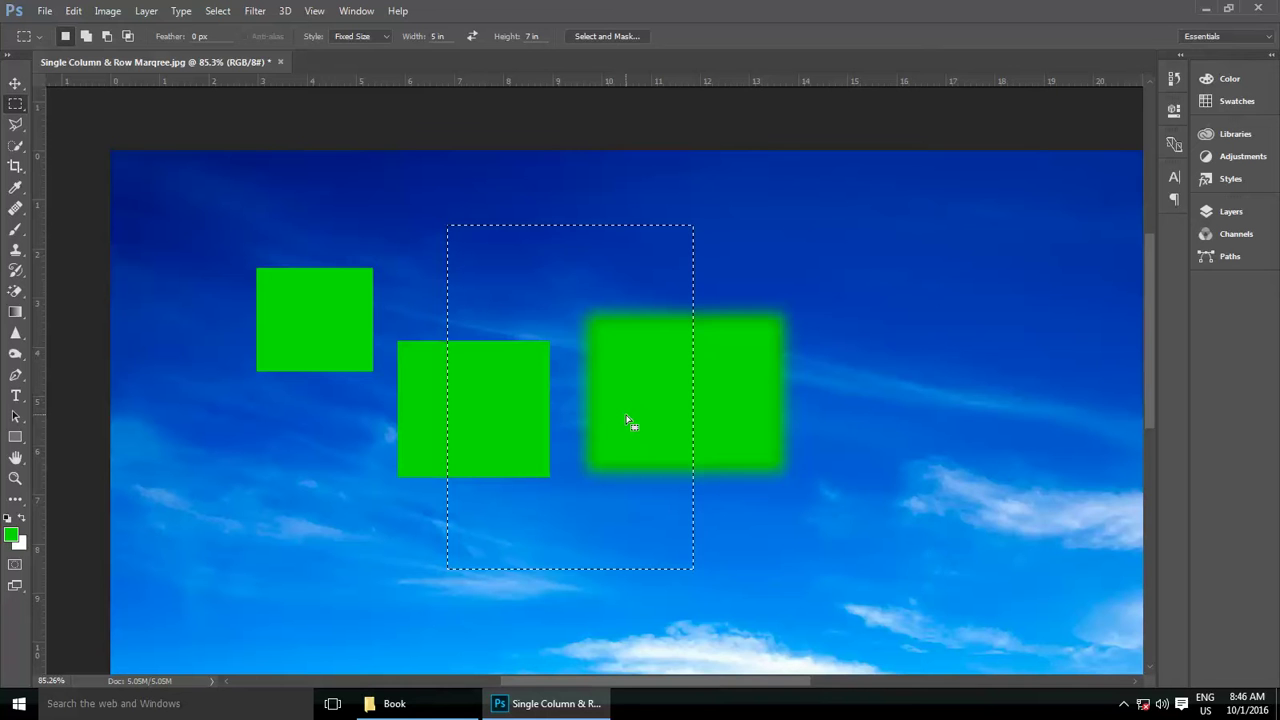
{"action": "left_click", "coordinate": [368, 37]}
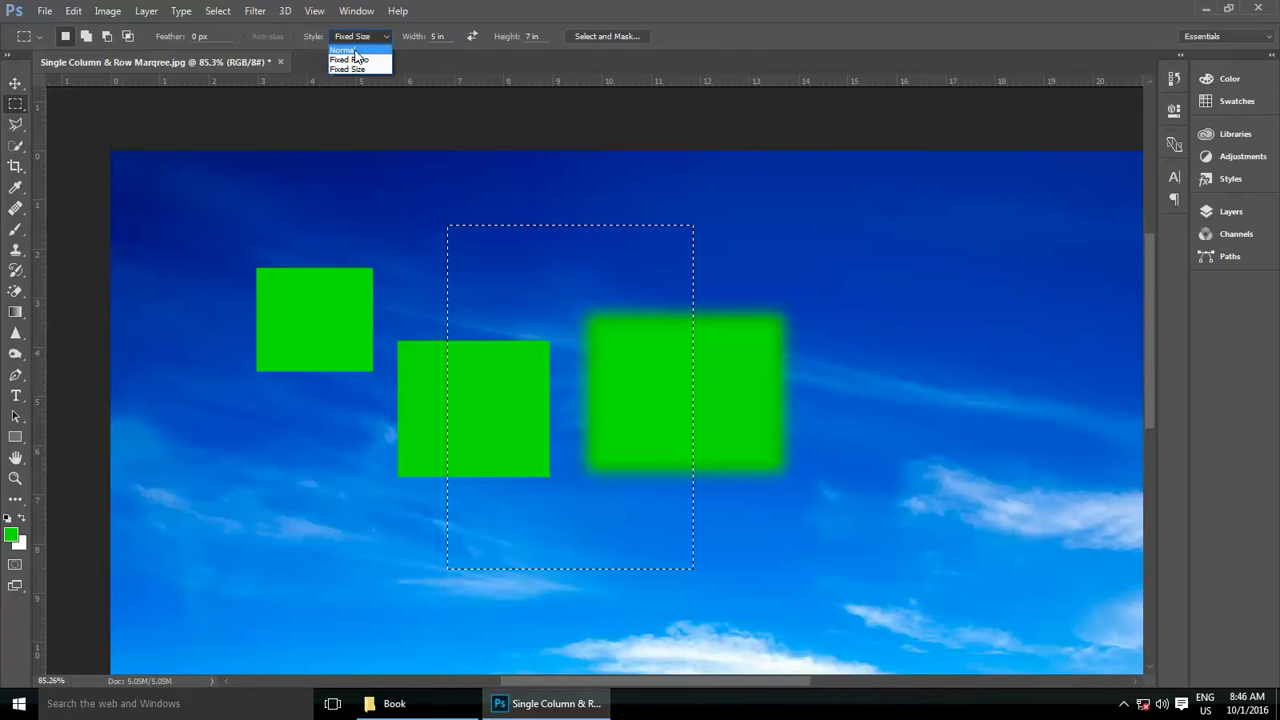
{"action": "left_click", "coordinate": [353, 50]}
{"action": "left_click", "coordinate": [383, 284]}
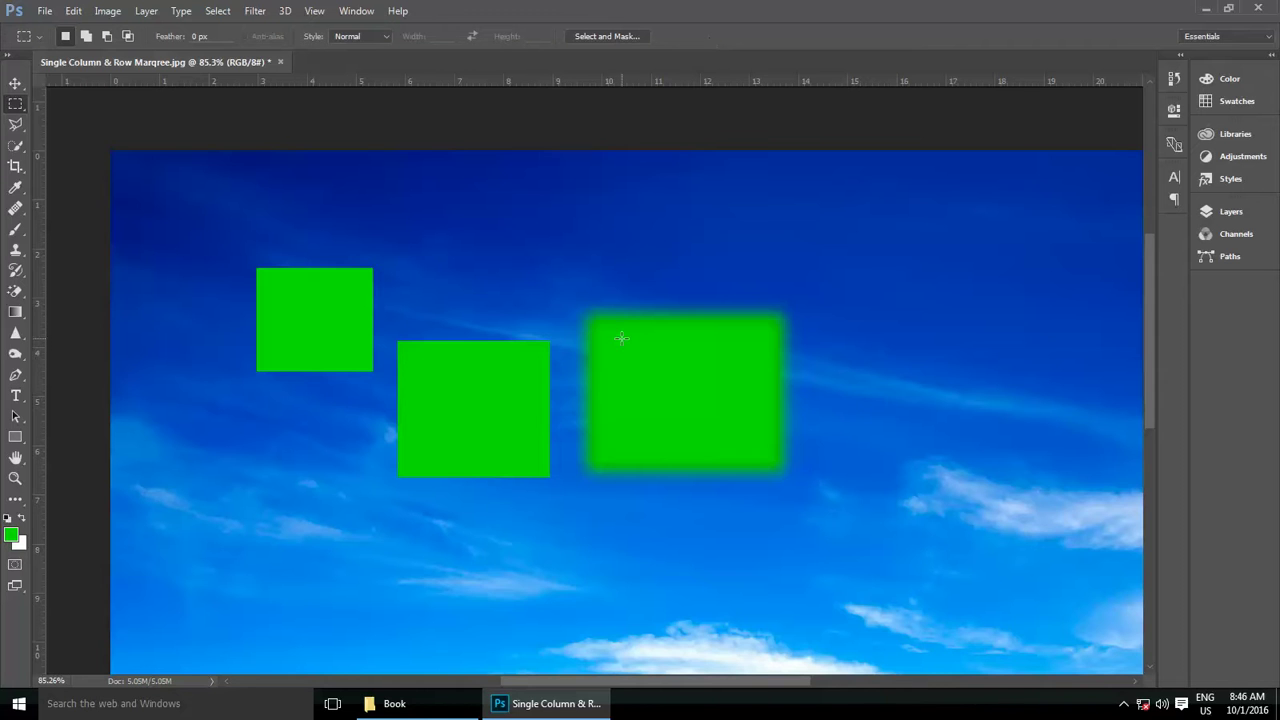
Switch to the Elliptical Marquee Tool and open Elliptical Marquee.jpg.
{"action": "key", "text": "ctrl+0"}
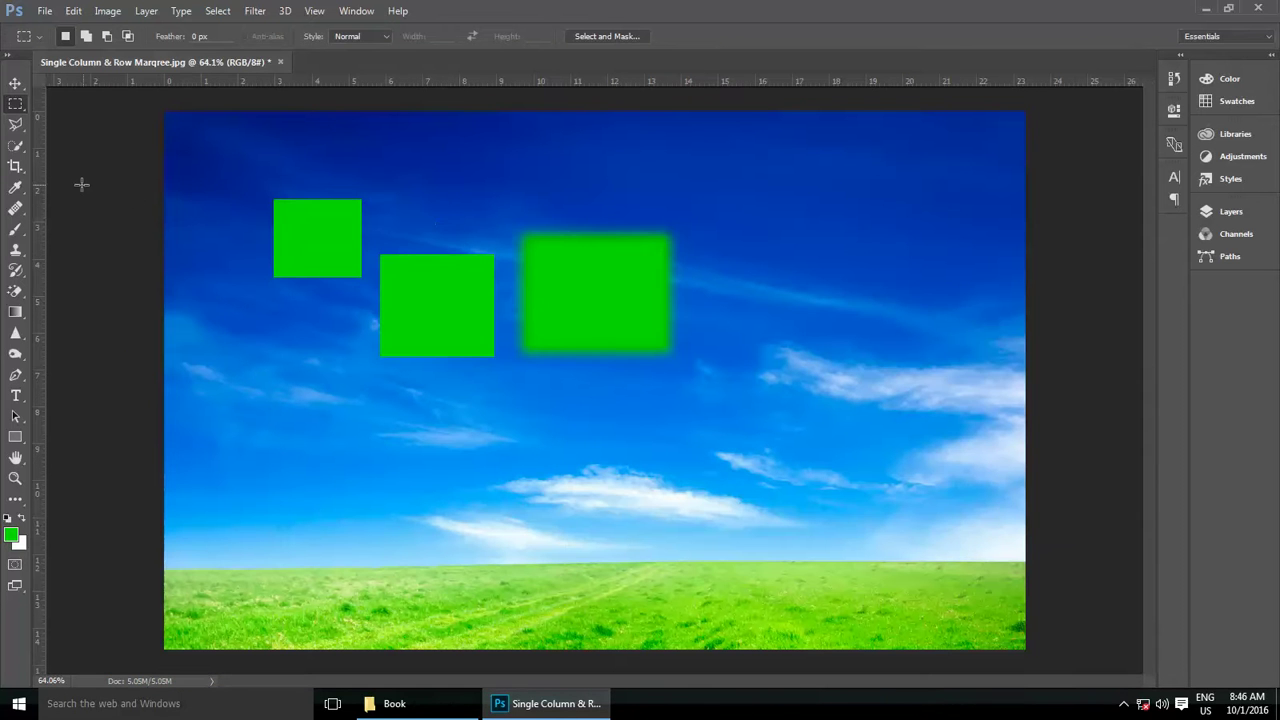
{"action": "right_click", "coordinate": [18, 105]}
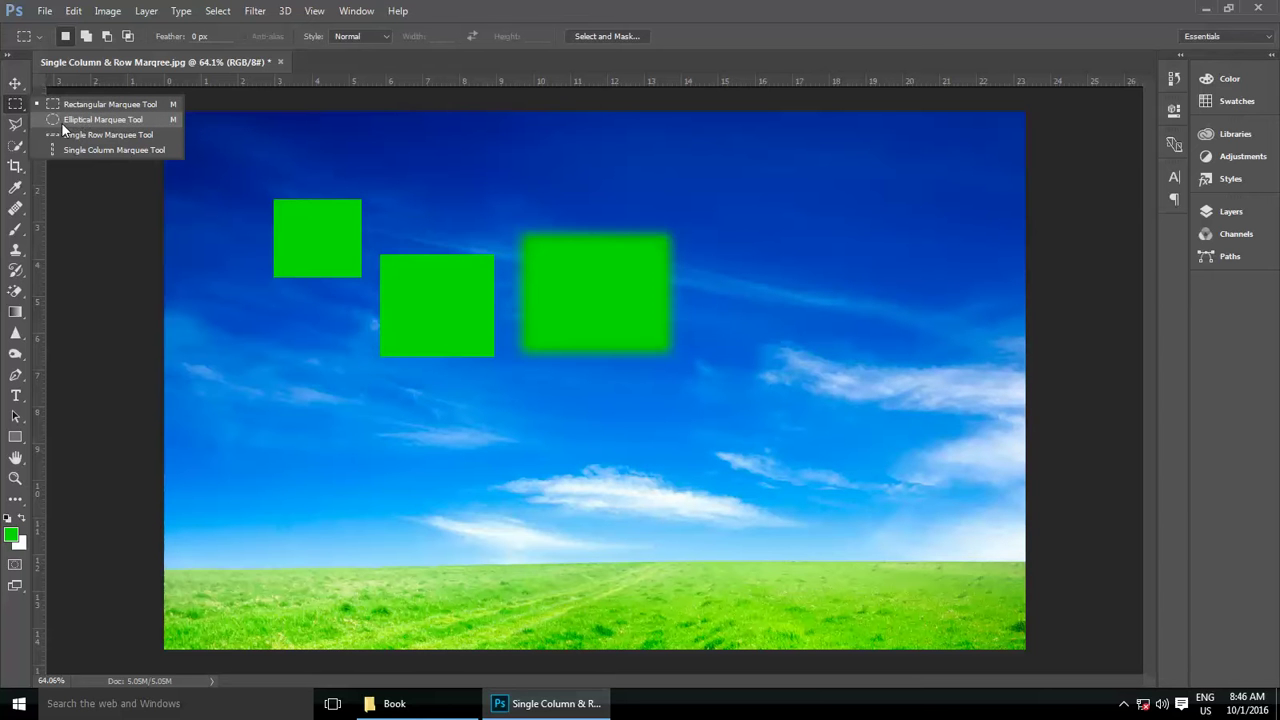
{"action": "left_click", "coordinate": [133, 121]}
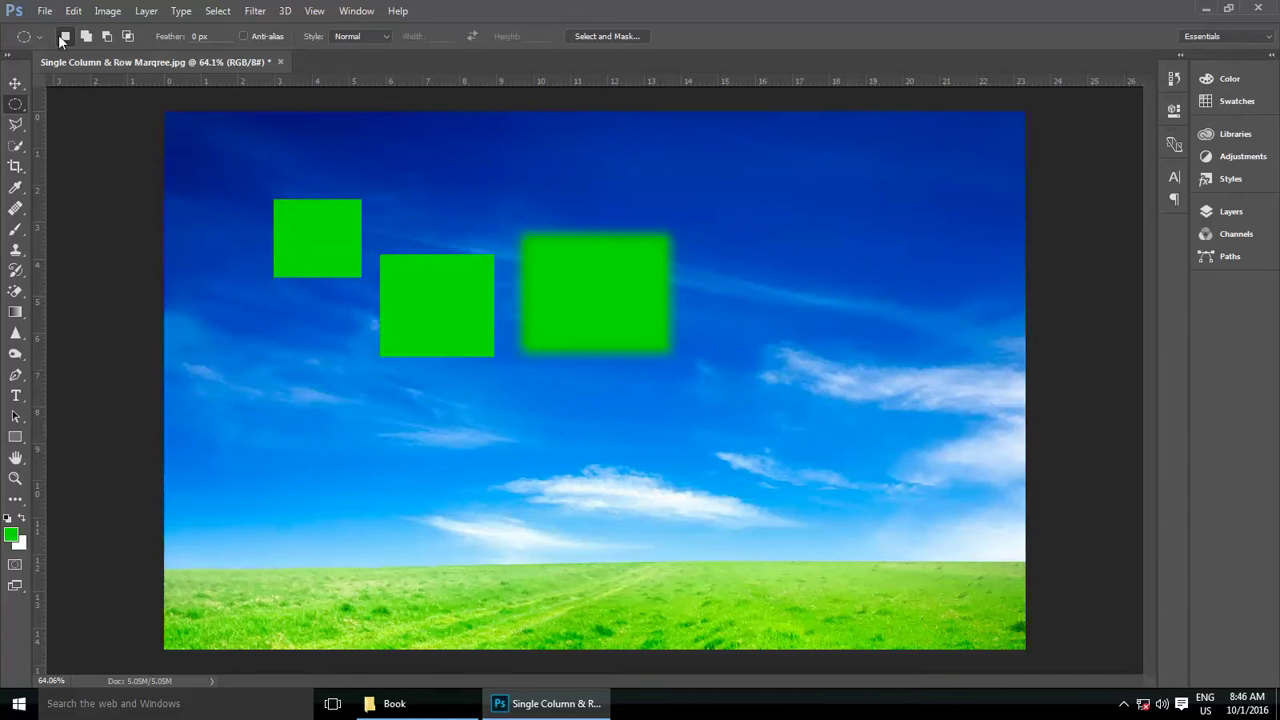
{"action": "left_click", "coordinate": [45, 11]}
{"action": "left_click", "coordinate": [64, 48]}
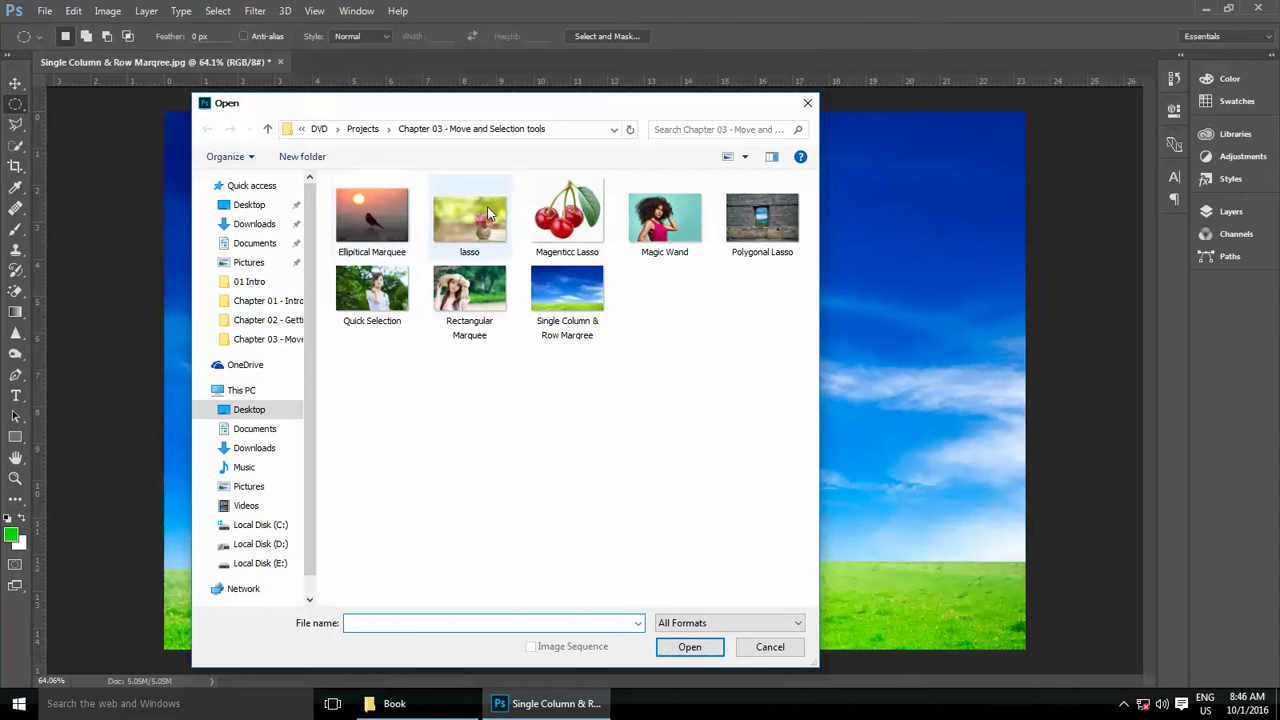
{"action": "left_click", "coordinate": [365, 212]}
{"action": "left_click", "coordinate": [690, 647]}
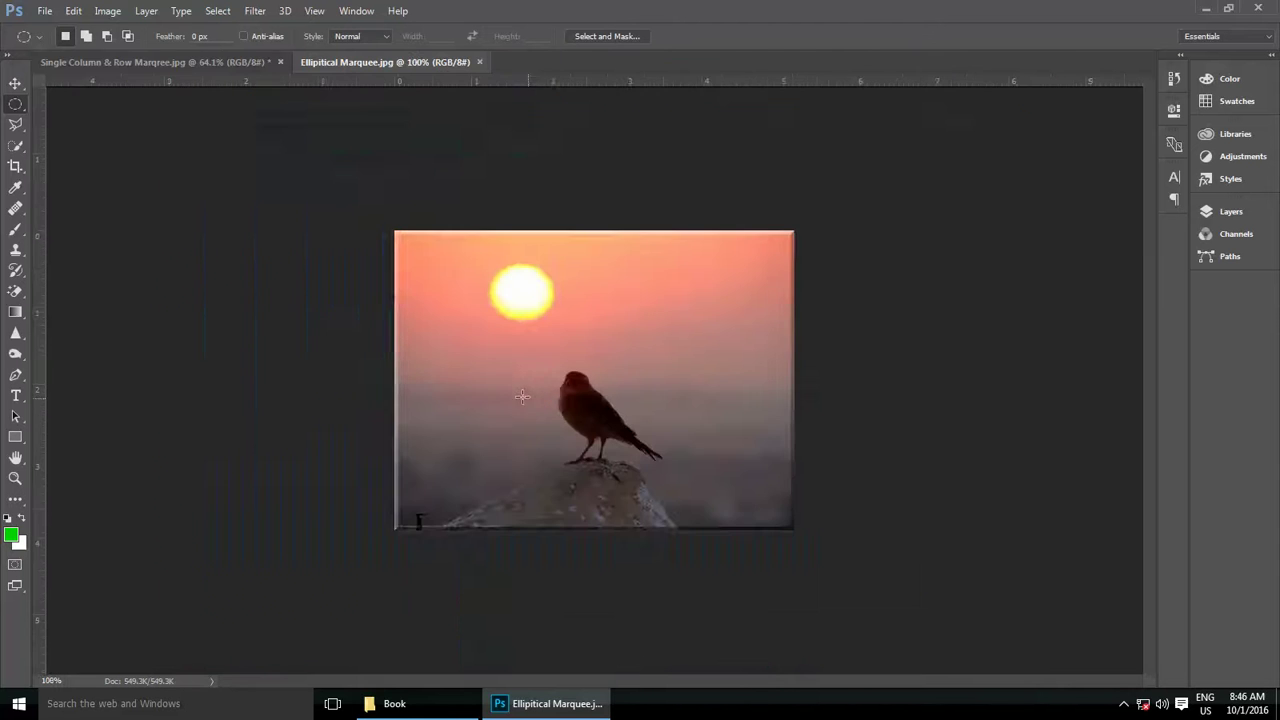
Draw a circular selection around the sun and position it over the sun.
{"action": "scroll", "coordinate": [485, 203], "scroll_direction": "up", "scroll_amount": 5}
{"action": "scroll", "coordinate": [485, 203], "scroll_direction": "up", "scroll_amount": 1}
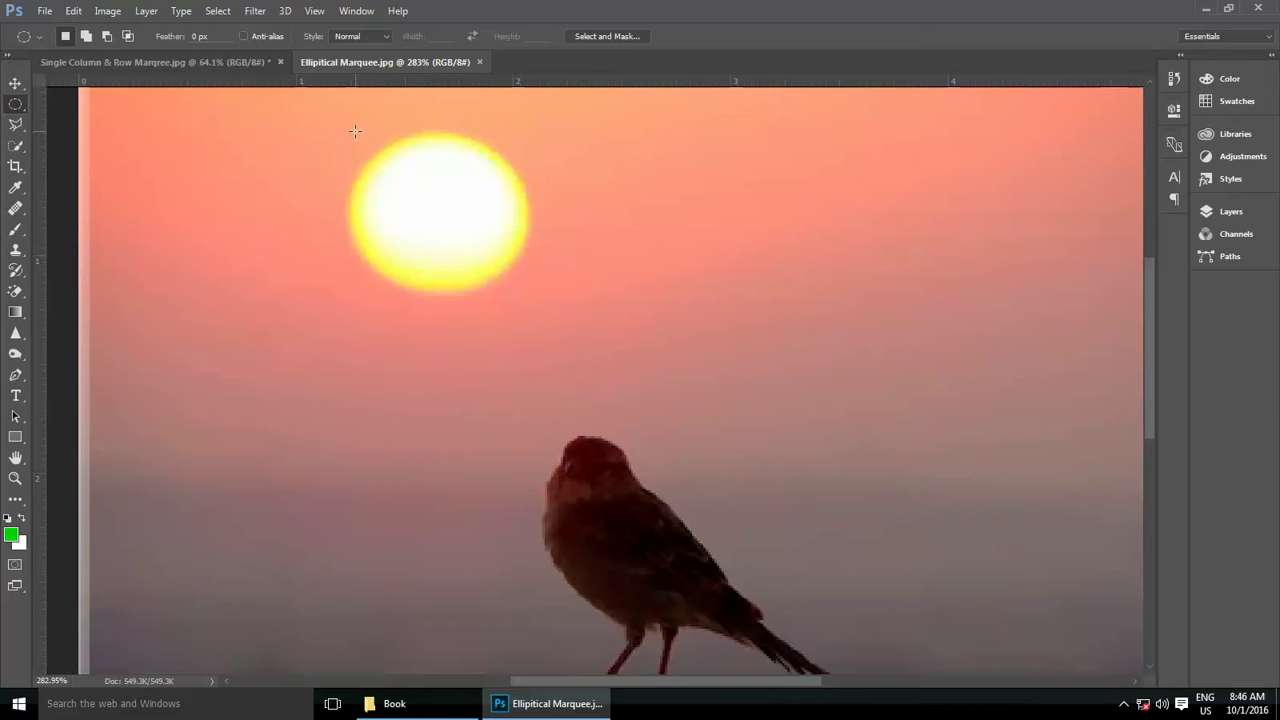
{"action": "left_click_drag", "start_coordinate": [355, 128], "coordinate": [533, 292]}
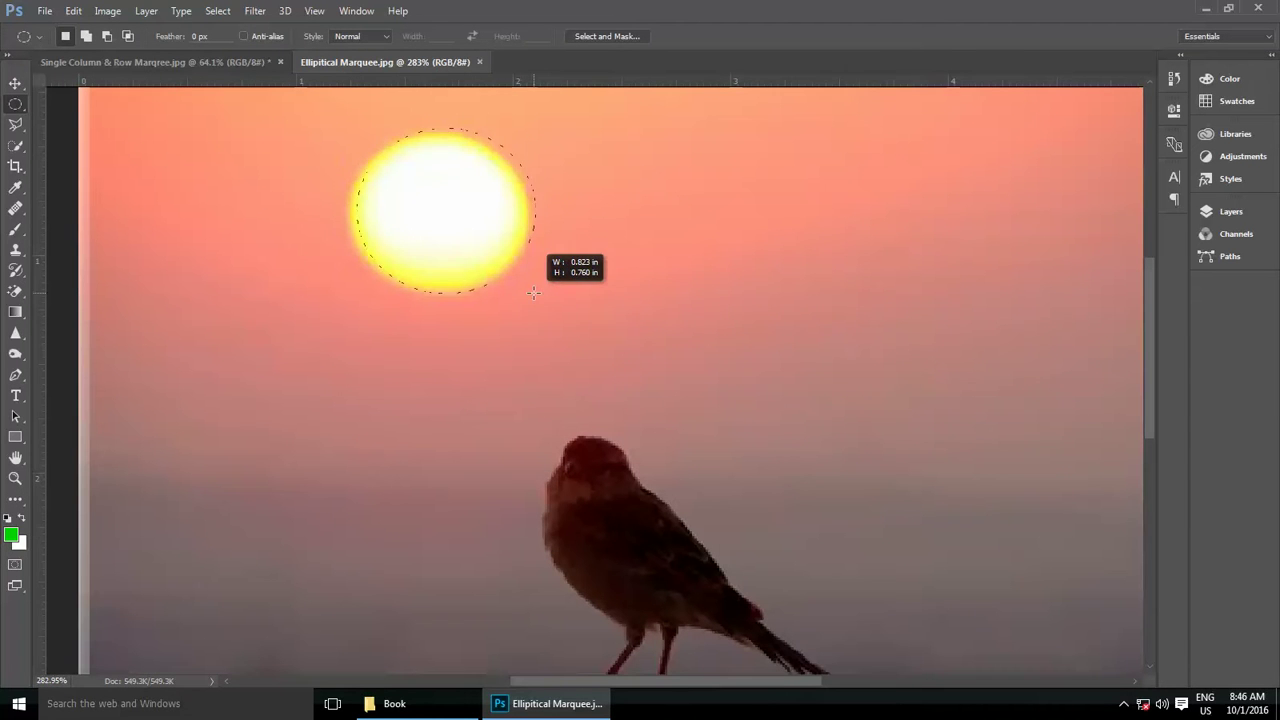
{"action": "left_click", "coordinate": [587, 291]}
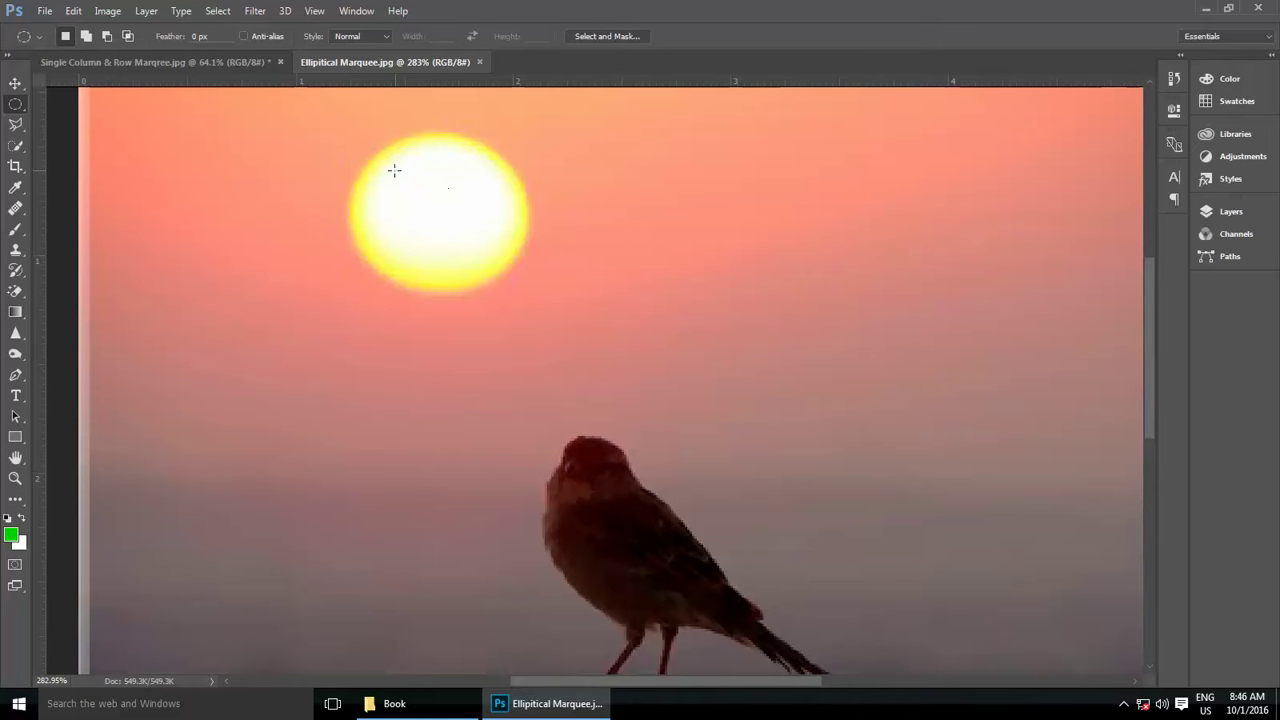
{"action": "mouse_move", "coordinate": [355, 138]}
{"action": "left_mouse_down"}
{"action": "mouse_move", "coordinate": [536, 295]}
{"action": "mouse_move", "coordinate": [577, 297]}
{"action": "left_mouse_up"}
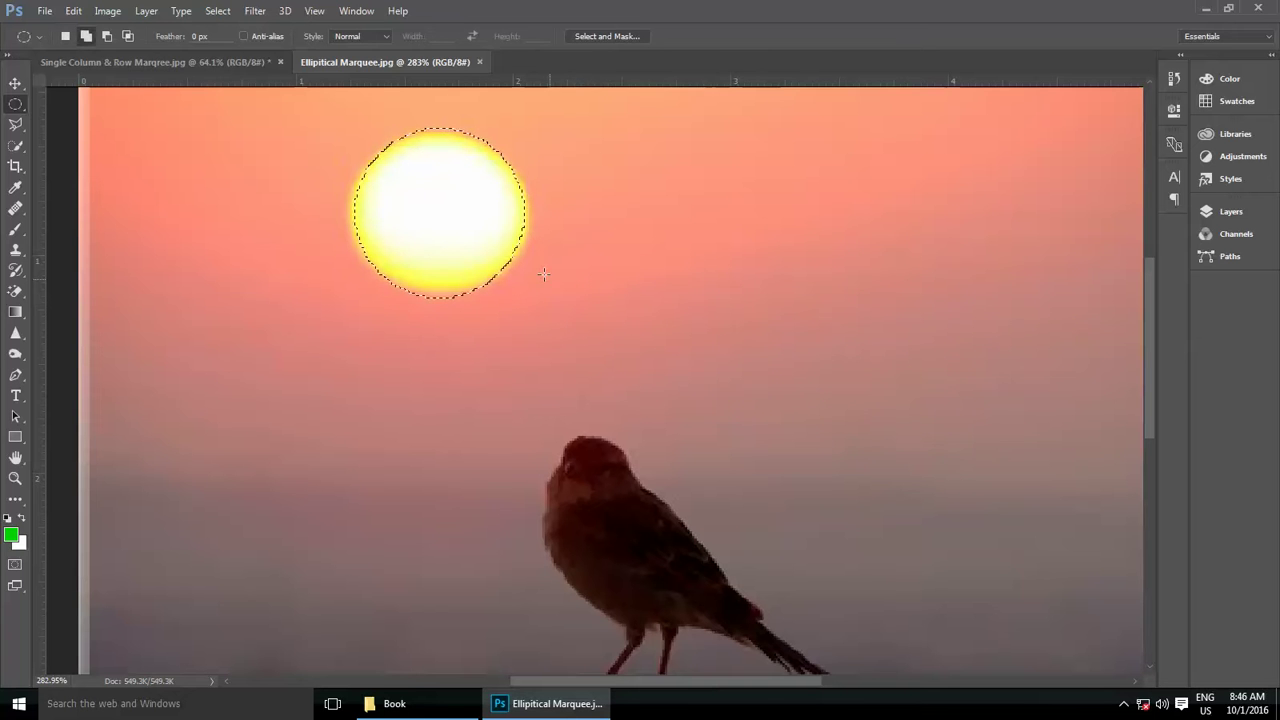
{"action": "left_click_drag", "start_coordinate": [437, 206], "coordinate": [430, 209]}
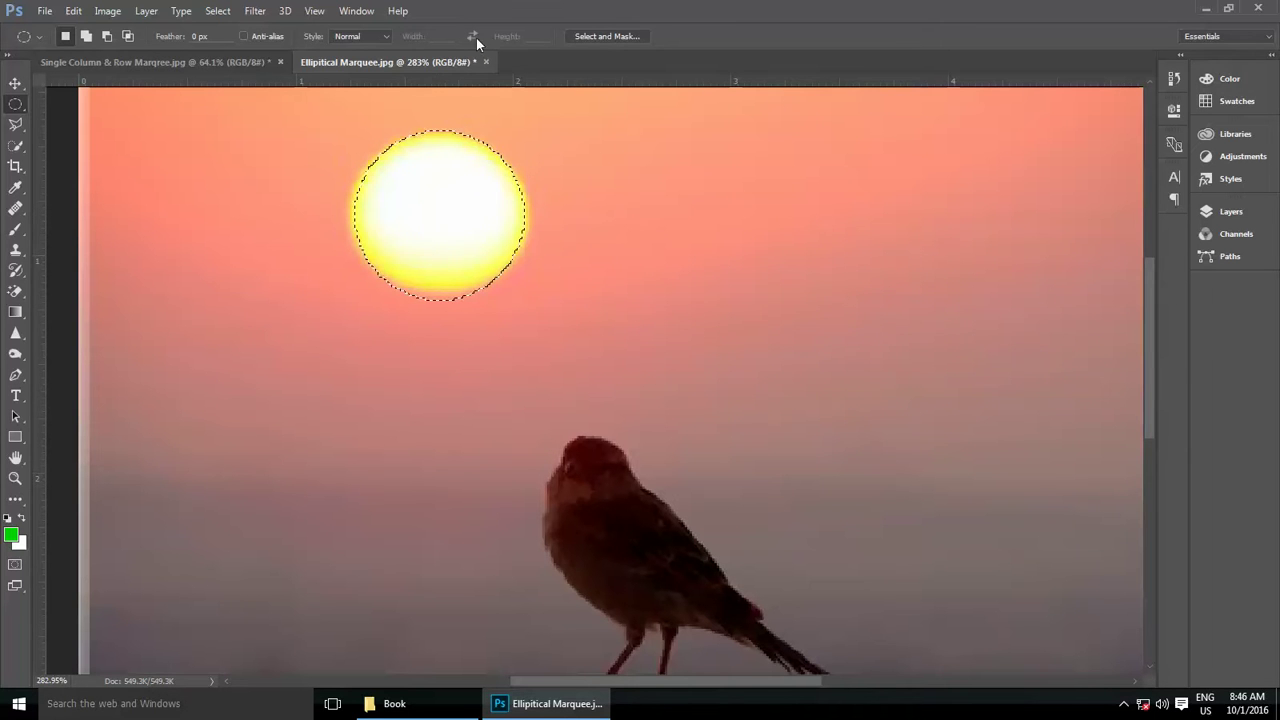
Combine ovals on the sun using add, subtract and intersect modes, then deselect.
{"action": "left_click", "coordinate": [85, 37]}
{"action": "left_click_drag", "start_coordinate": [430, 218], "coordinate": [597, 340]}
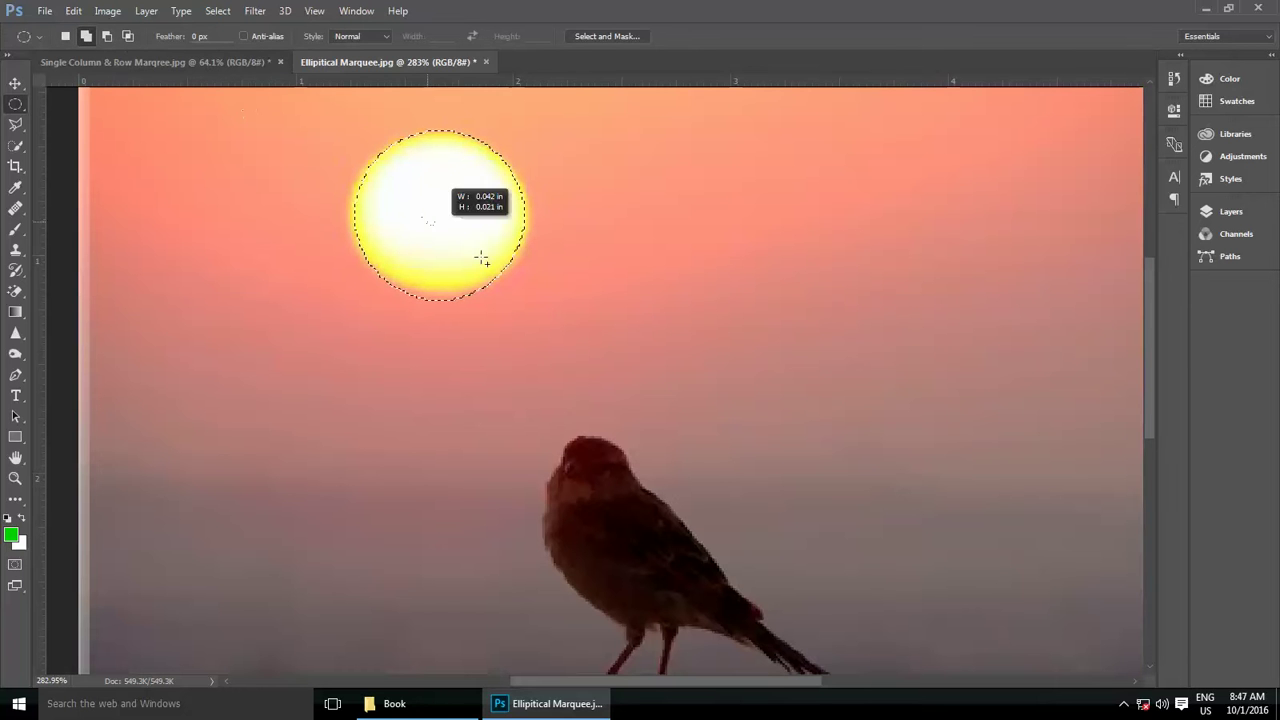
{"action": "left_click", "coordinate": [107, 37]}
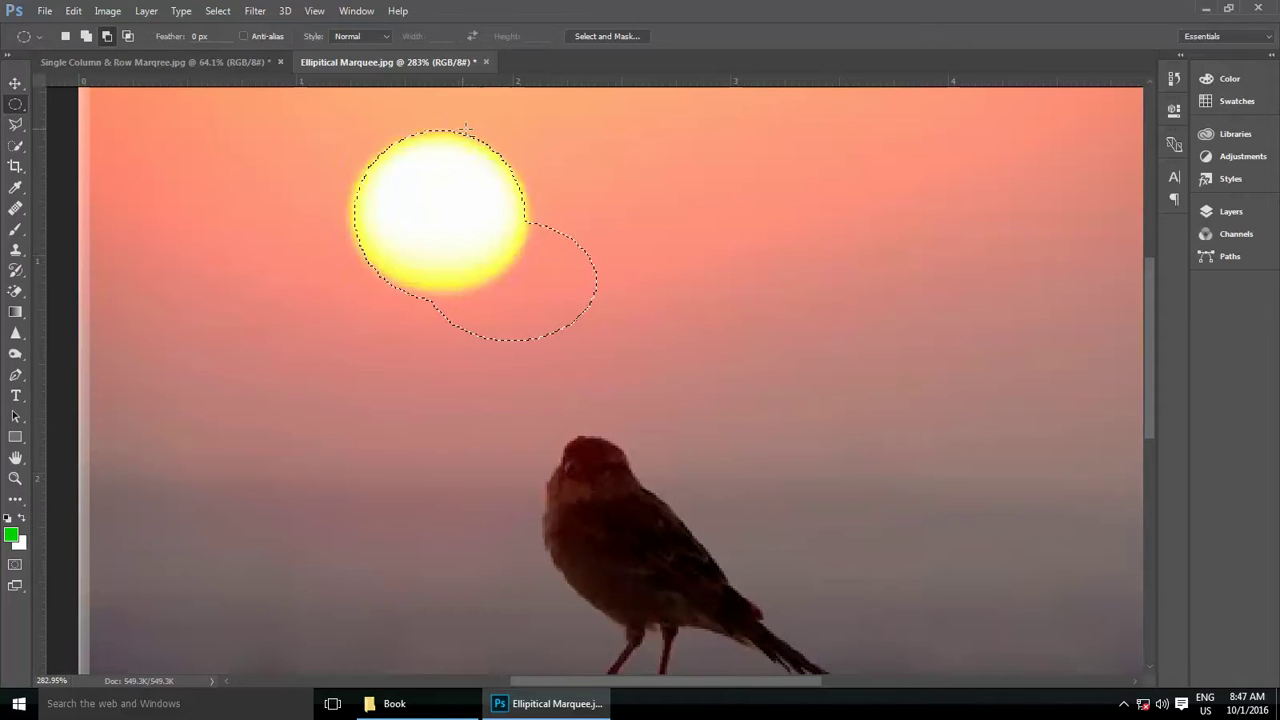
{"action": "left_click_drag", "start_coordinate": [486, 160], "coordinate": [600, 302]}
{"action": "left_click", "coordinate": [128, 37]}
{"action": "left_click_drag", "start_coordinate": [323, 143], "coordinate": [408, 265]}
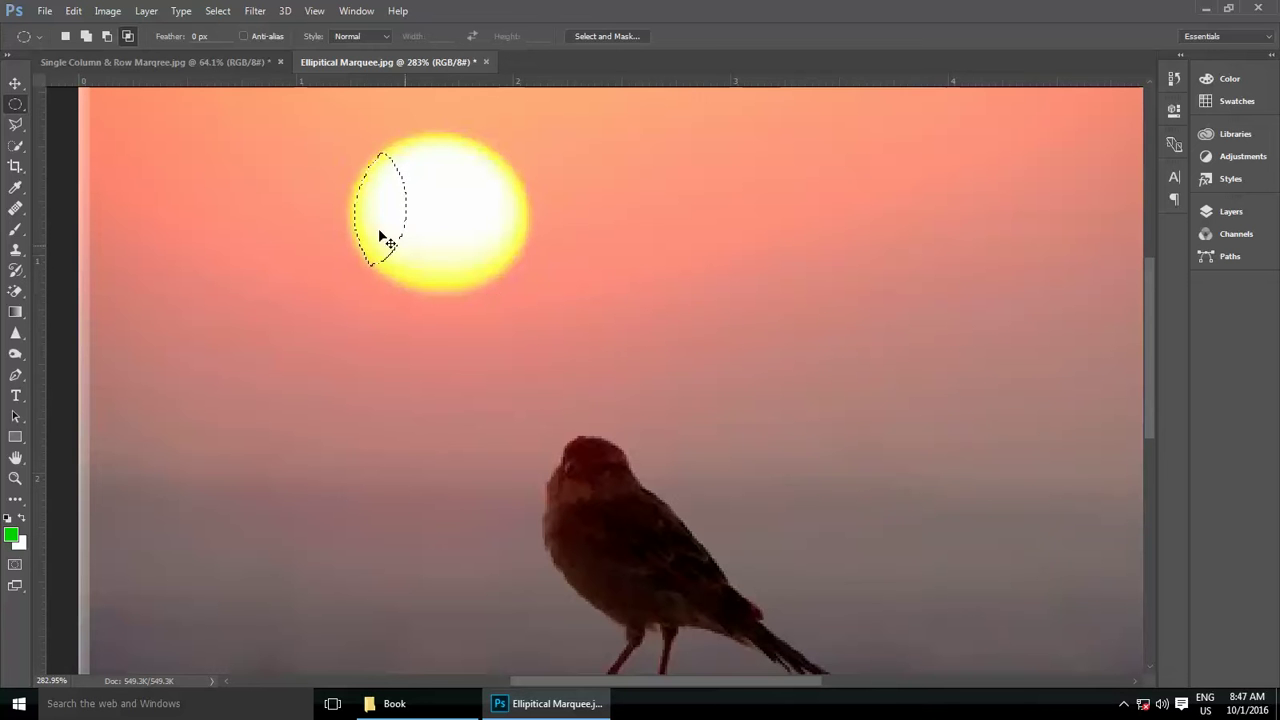
{"action": "key", "text": "ctrl+d"}
Return to the sky photo and revert it to its opening snapshot in the History panel.
{"action": "left_click", "coordinate": [193, 62]}
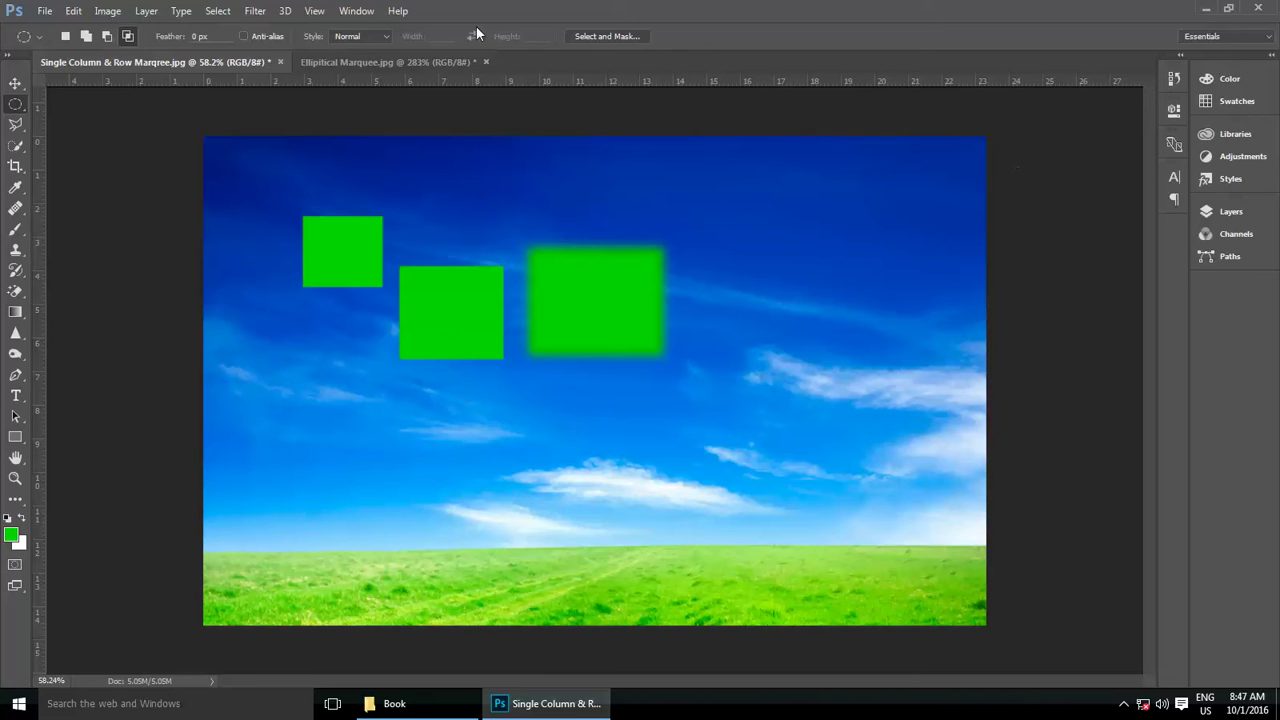
{"action": "left_click", "coordinate": [360, 11]}
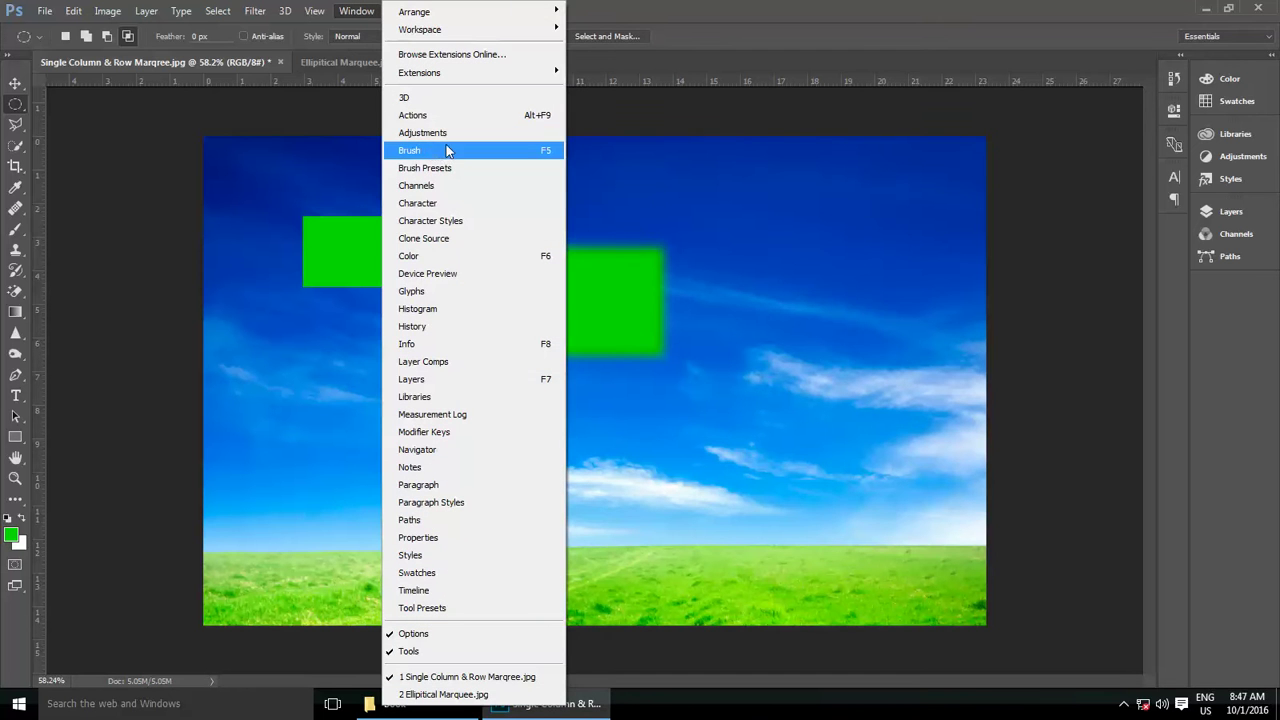
{"action": "left_click", "coordinate": [481, 327]}
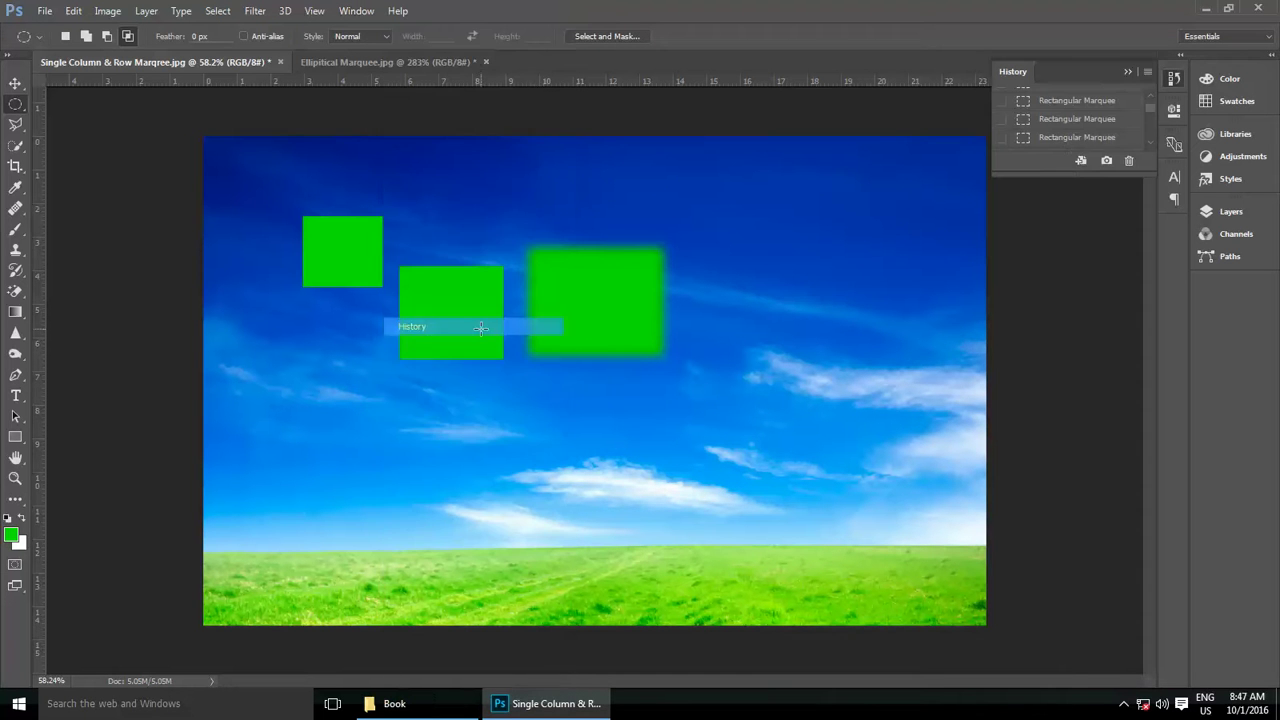
{"action": "scroll", "coordinate": [1080, 137], "scroll_direction": "up", "scroll_amount": 1}
{"action": "scroll", "coordinate": [1080, 128], "scroll_direction": "up", "scroll_amount": 1}
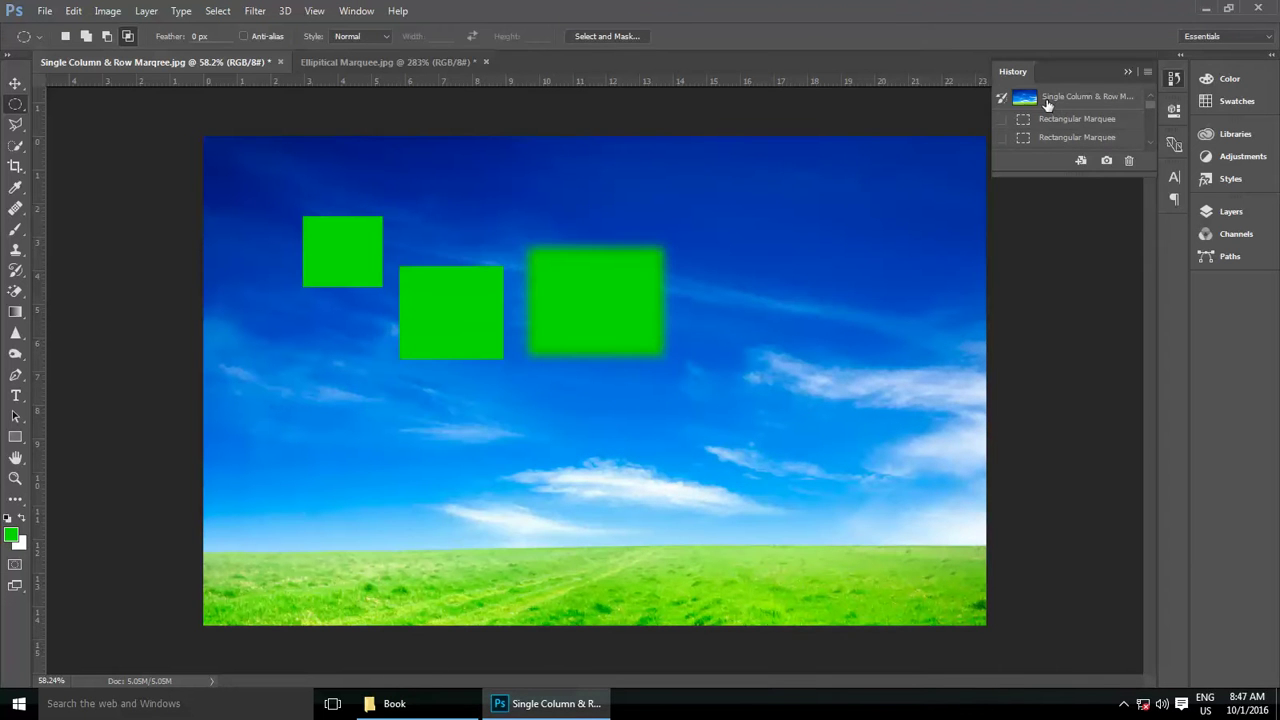
{"action": "left_click", "coordinate": [1046, 101]}
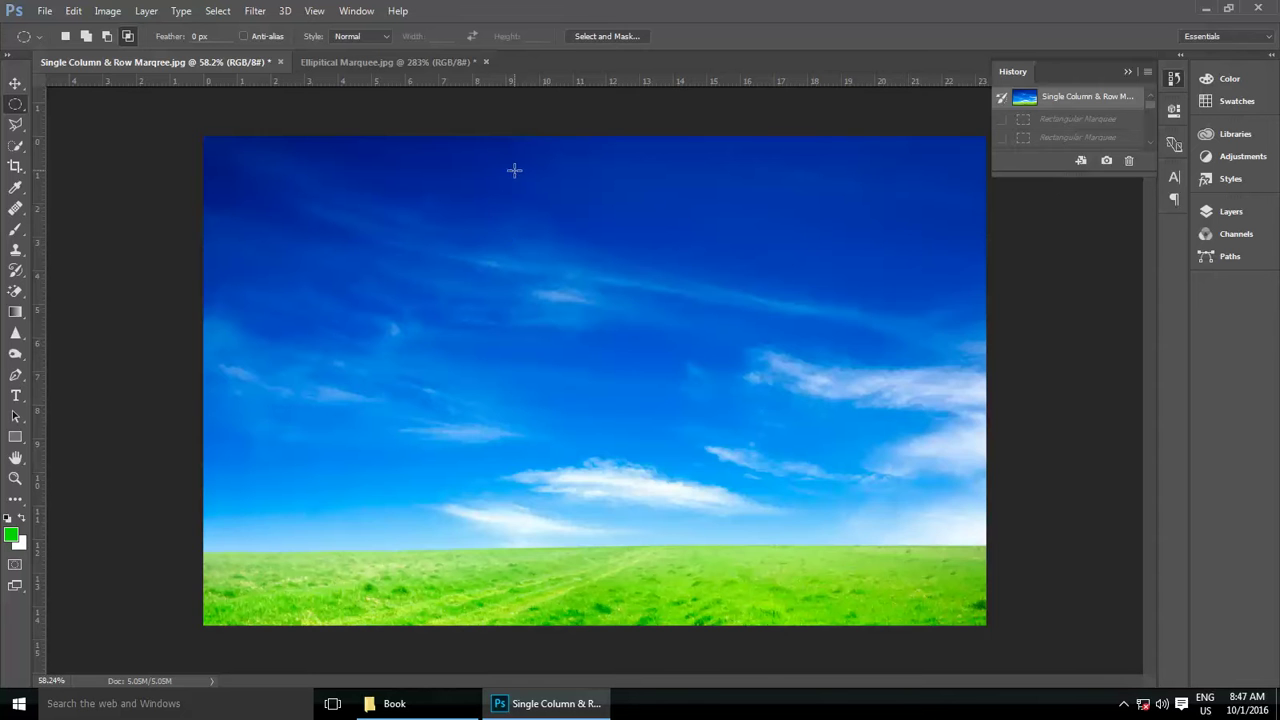
{"action": "scroll", "coordinate": [374, 263], "scroll_direction": "up", "scroll_amount": 3}
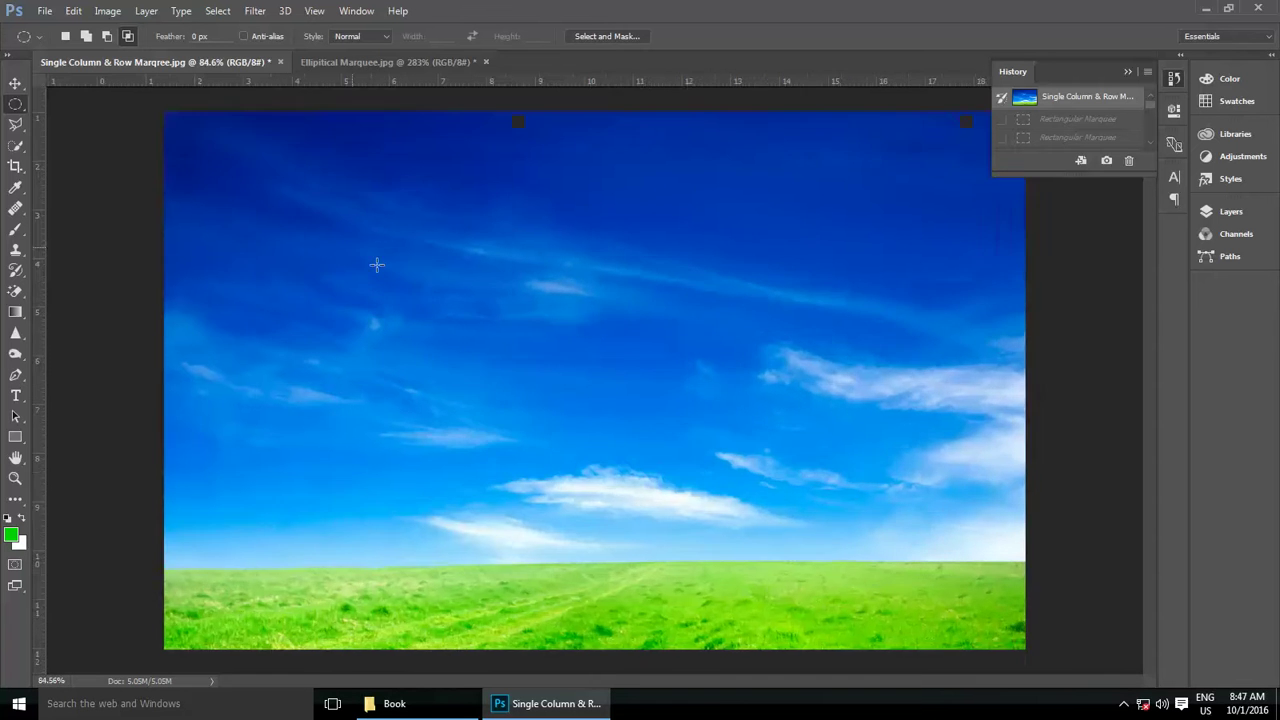
{"action": "right_click", "coordinate": [15, 104]}
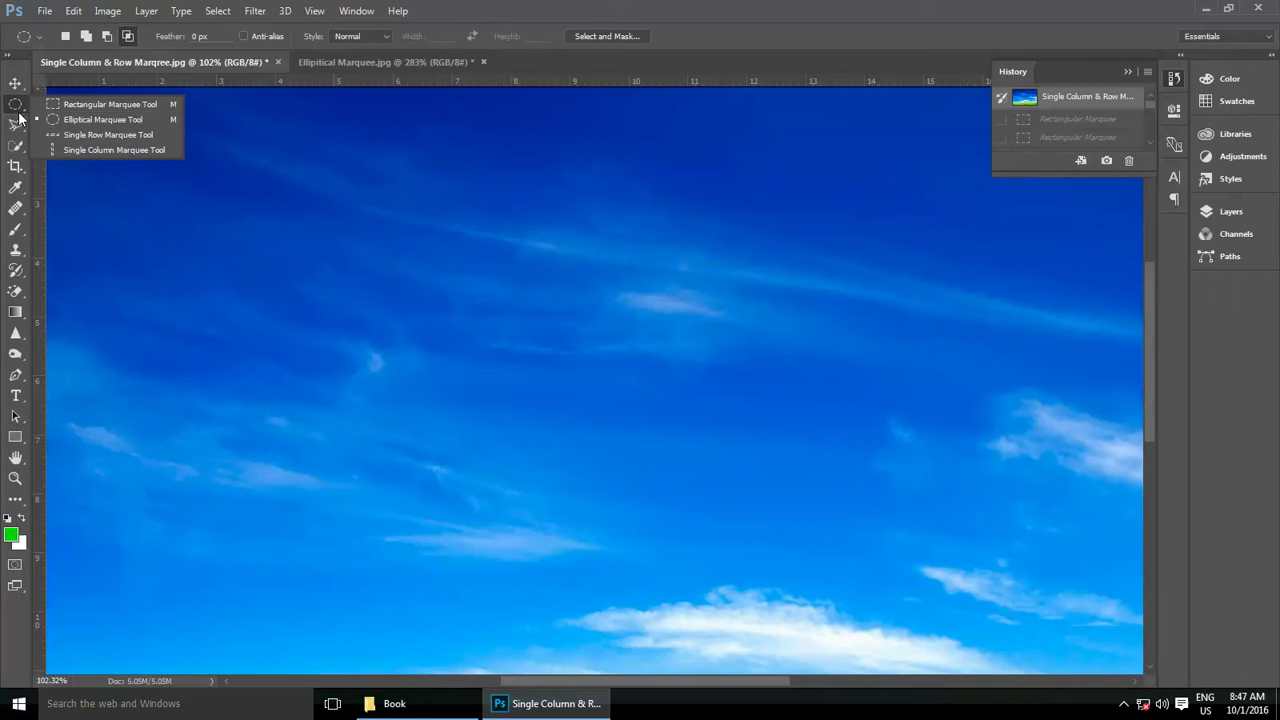
Fill a large circle on the left sky with green, then mark an anti-aliased circle to its right.
{"action": "left_click", "coordinate": [80, 119]}
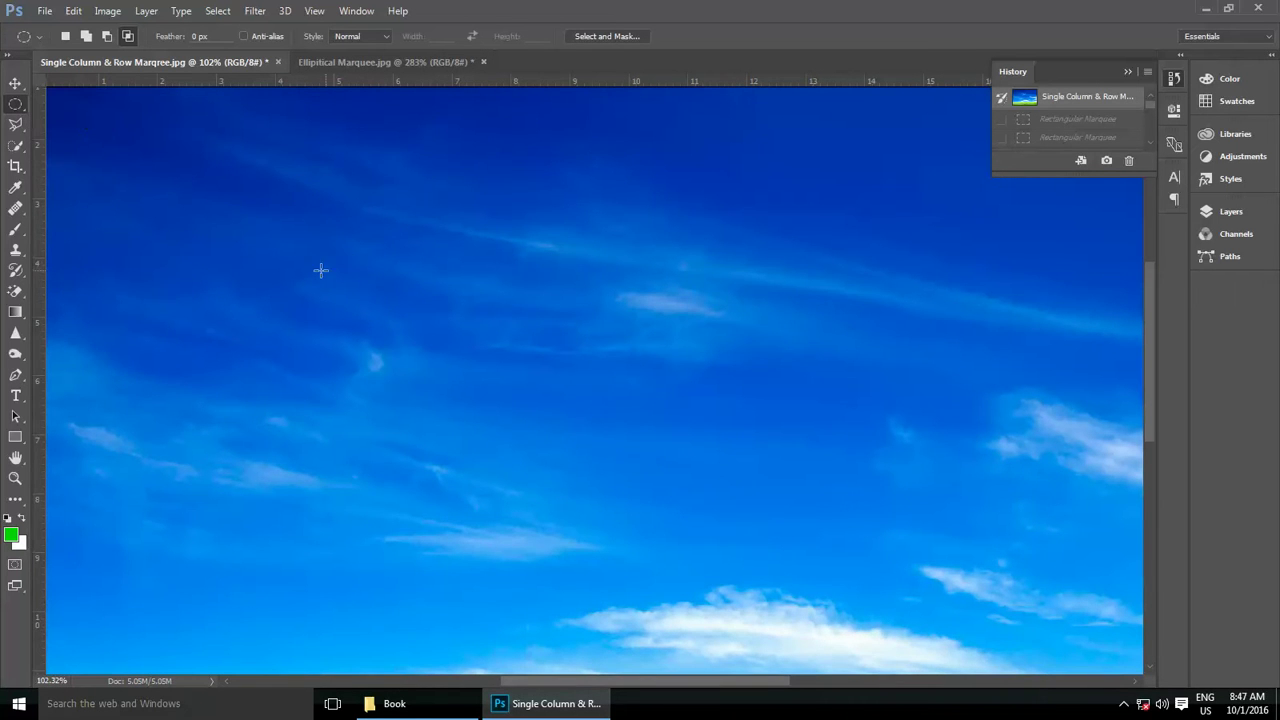
{"action": "left_click_drag", "start_coordinate": [229, 201], "coordinate": [586, 556]}
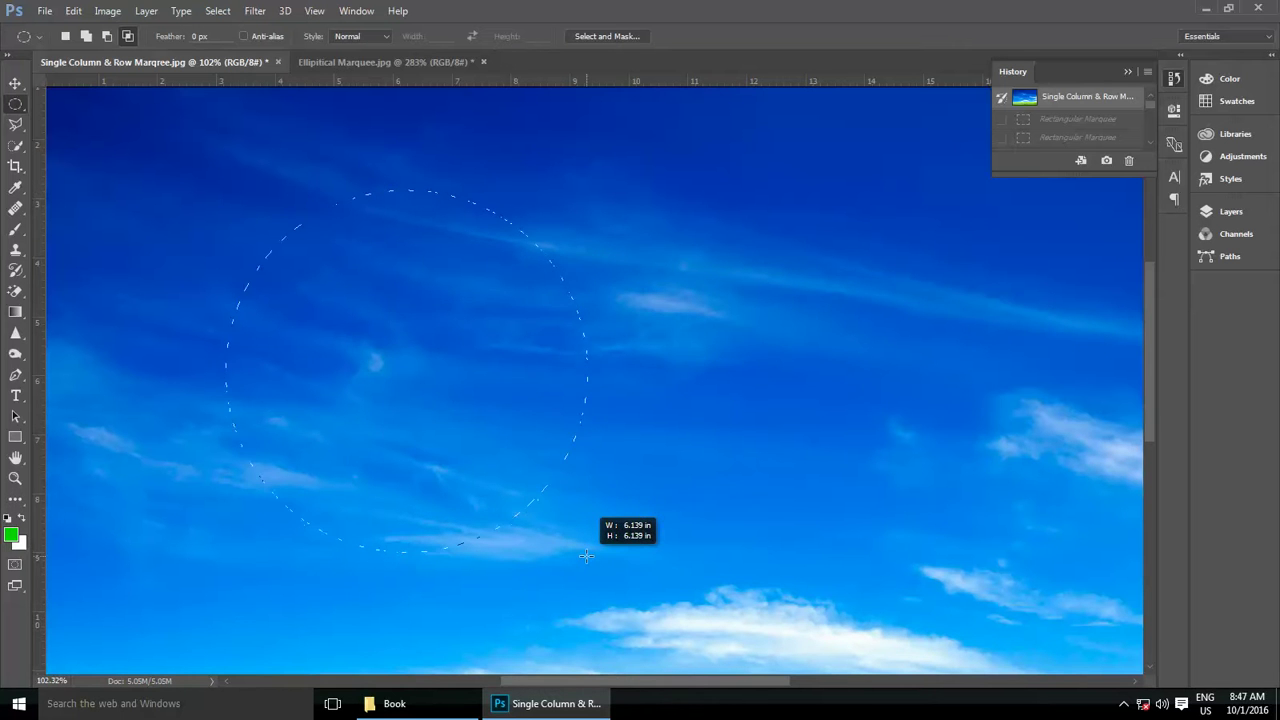
{"action": "left_click_drag", "start_coordinate": [586, 556], "coordinate": [557, 528]}
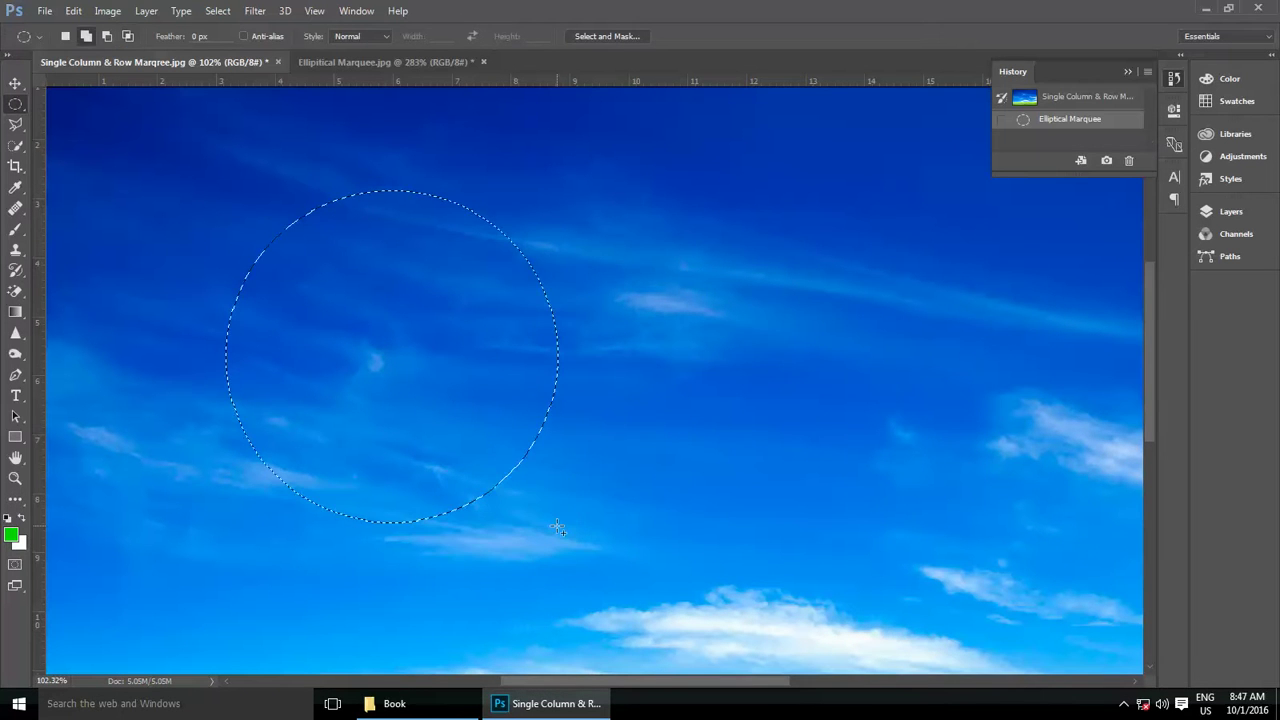
{"action": "key", "text": "shift+alt"}
{"action": "key", "text": "alt+BackSpace"}
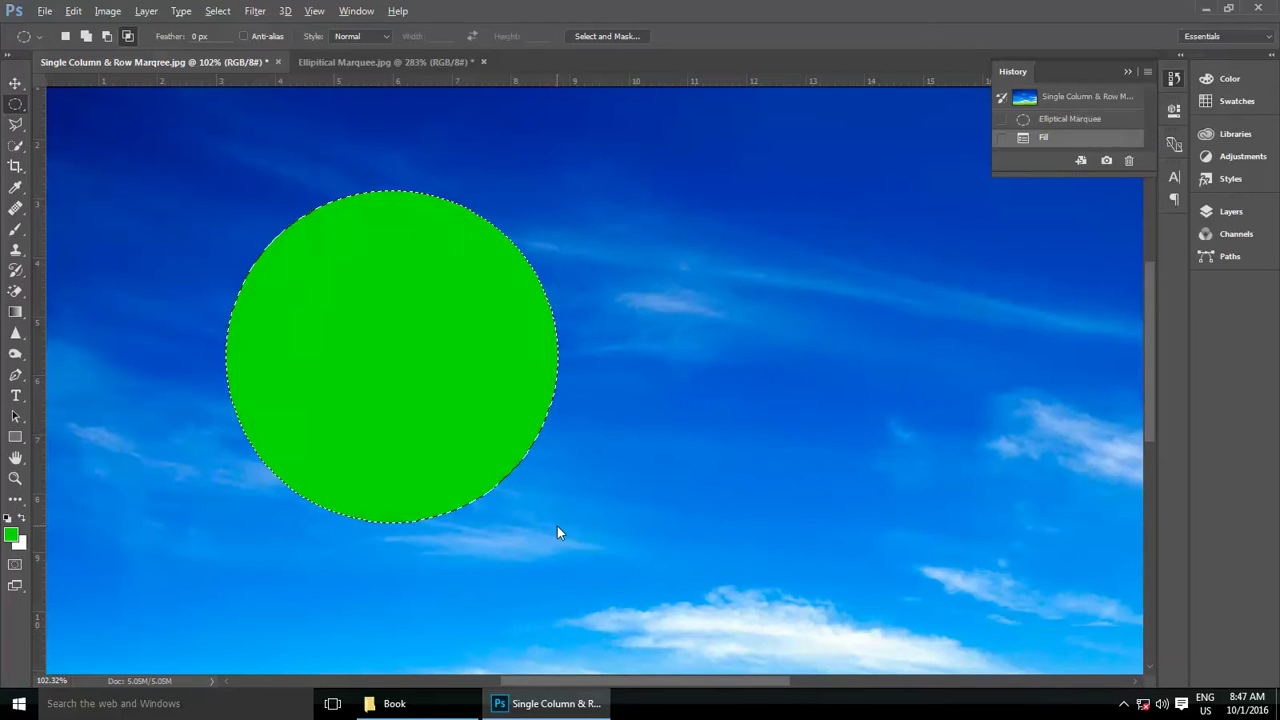
{"action": "key", "text": "ctrl+d"}
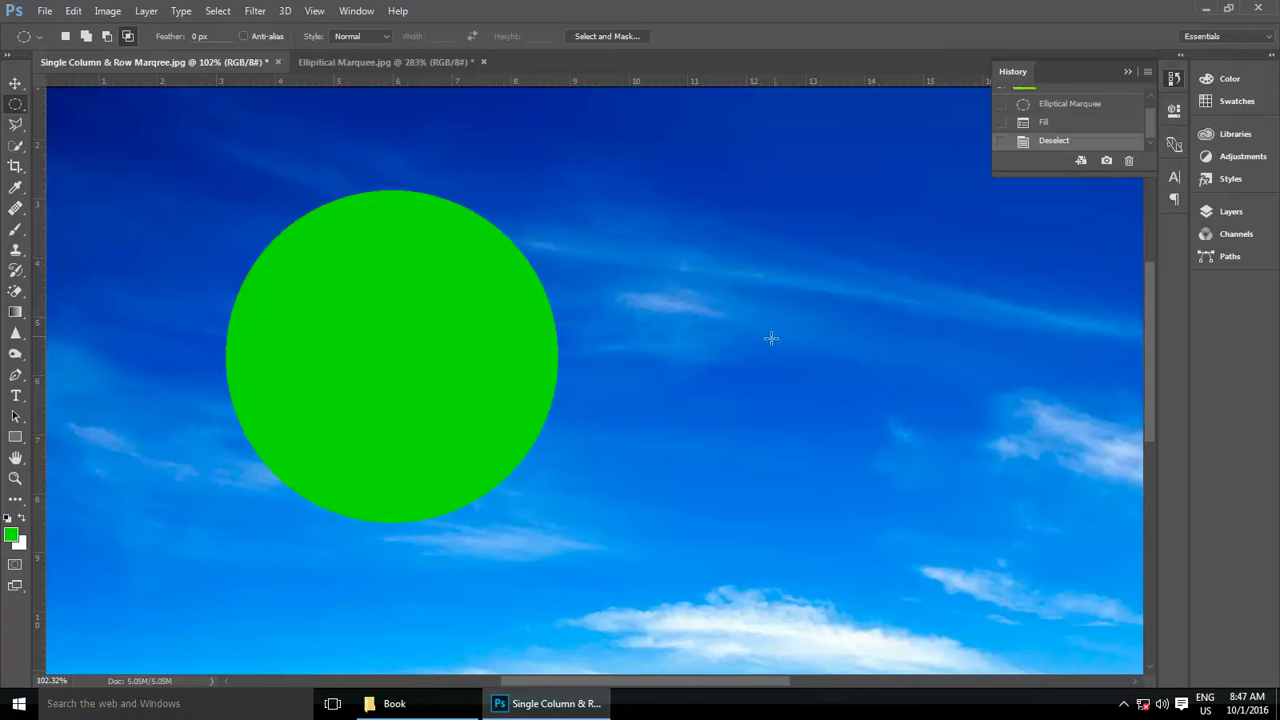
{"action": "left_click", "coordinate": [244, 36]}
{"action": "left_click_drag", "start_coordinate": [606, 205], "coordinate": [903, 505]}
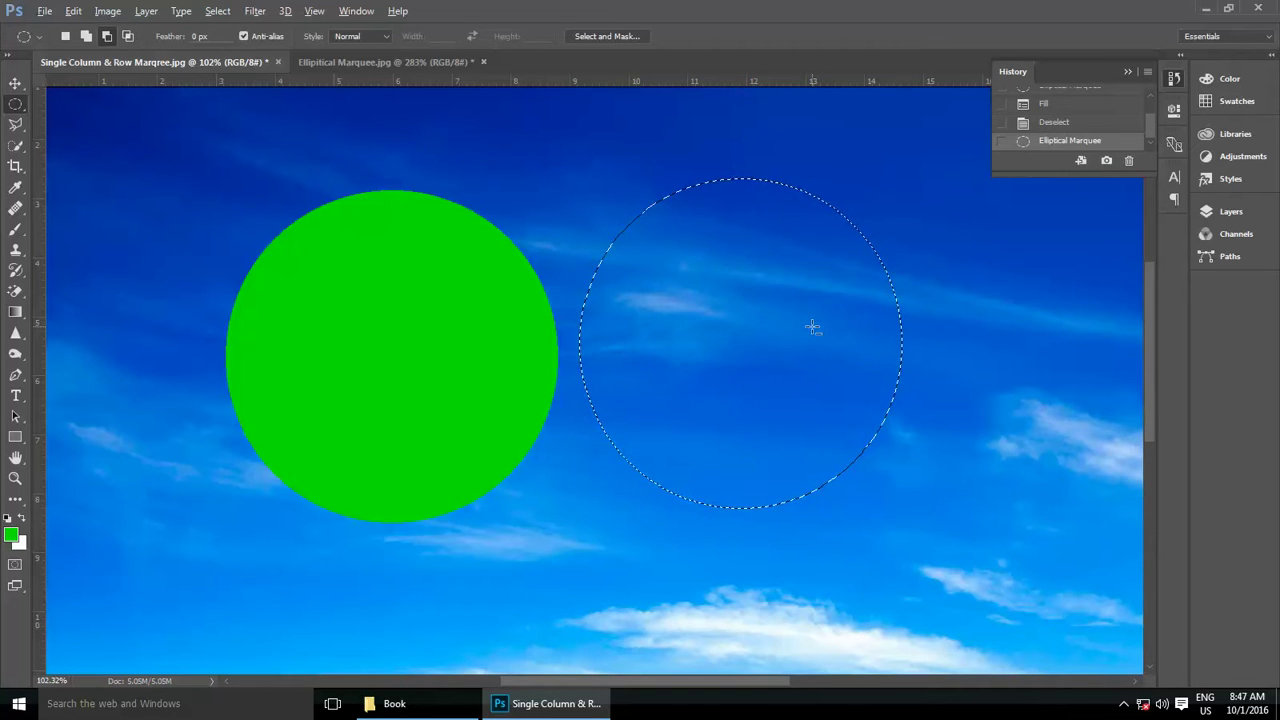
{"action": "key", "text": "alt+BackSpace"}
{"action": "scroll", "coordinate": [560, 390], "scroll_direction": "up", "scroll_amount": 3}
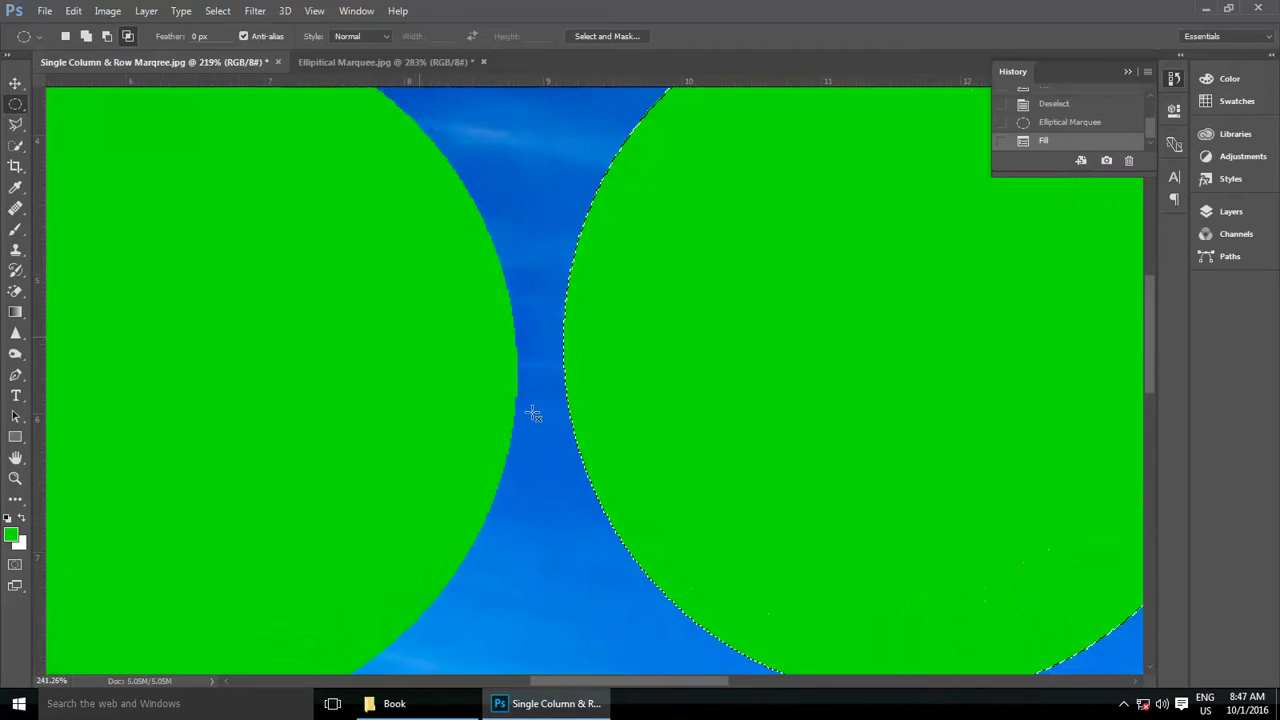
{"action": "scroll", "coordinate": [533, 413], "scroll_direction": "up", "scroll_amount": 1}
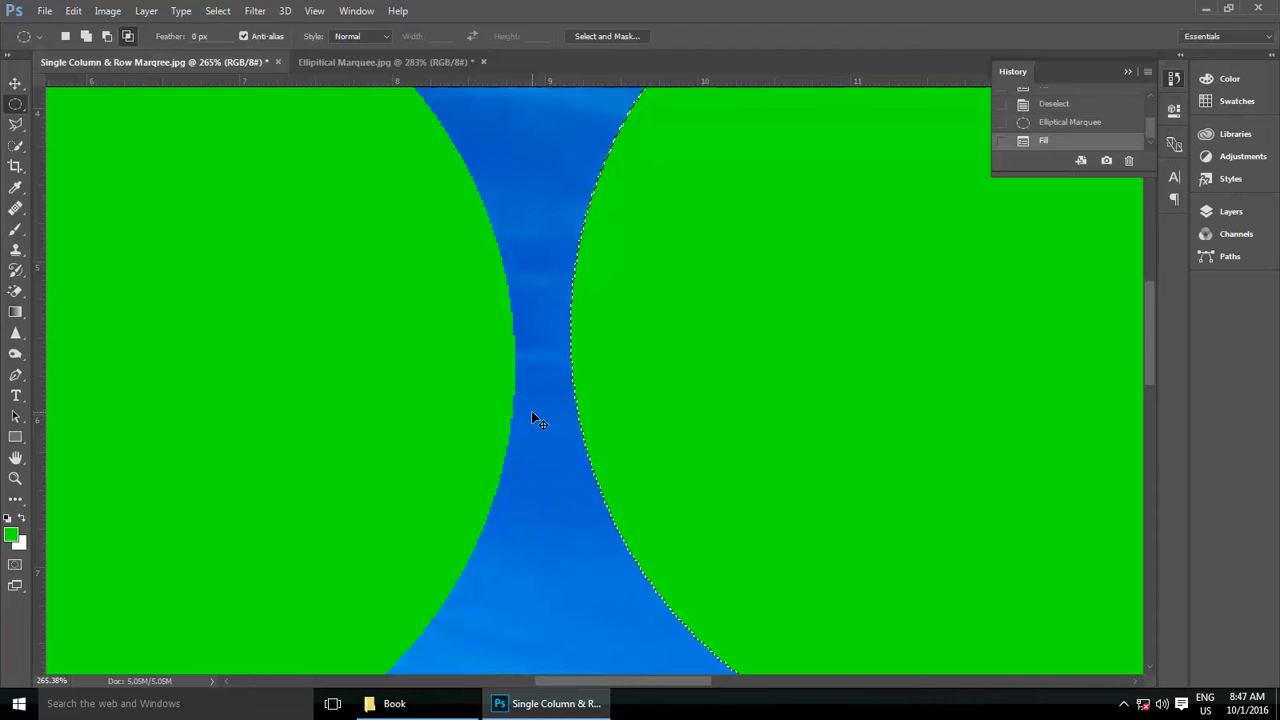
{"action": "key", "text": "ctrl+d"}
{"action": "scroll", "coordinate": [532, 412], "scroll_direction": "up", "scroll_amount": 1}
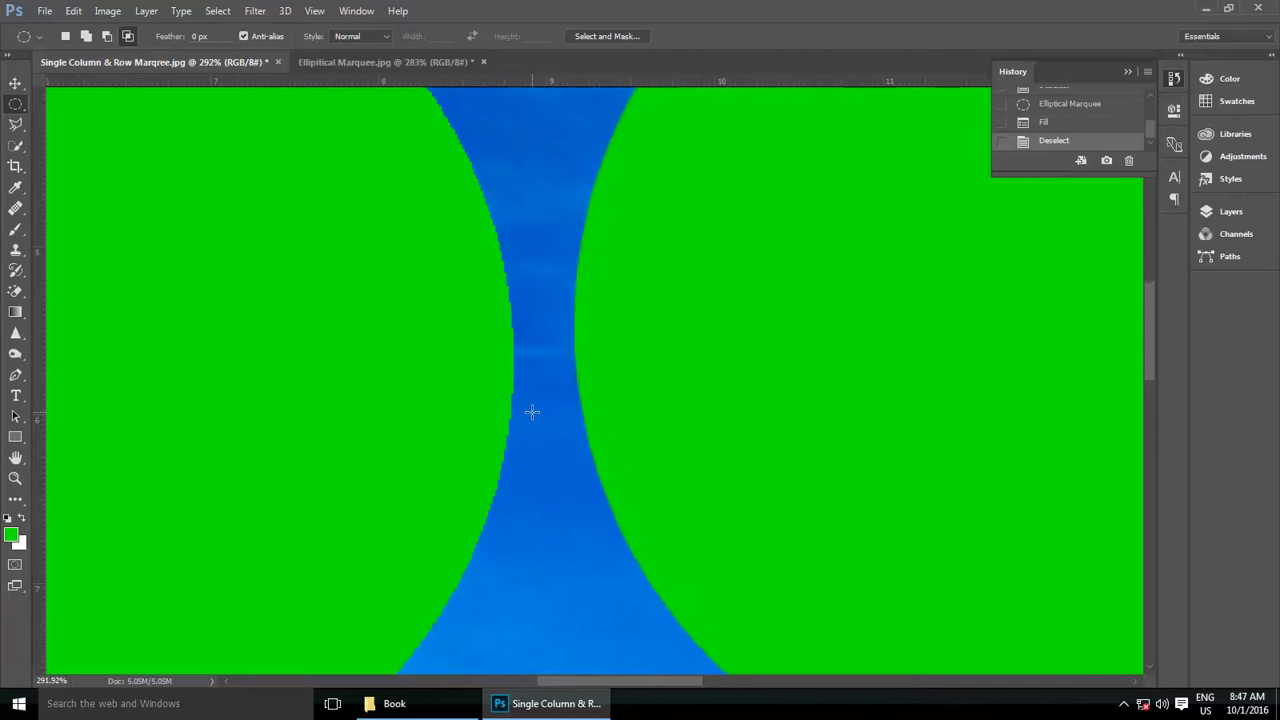
{"action": "scroll", "coordinate": [531, 411], "scroll_direction": "up", "scroll_amount": 3}
{"action": "left_click_drag", "start_coordinate": [548, 262], "coordinate": [605, 549]}
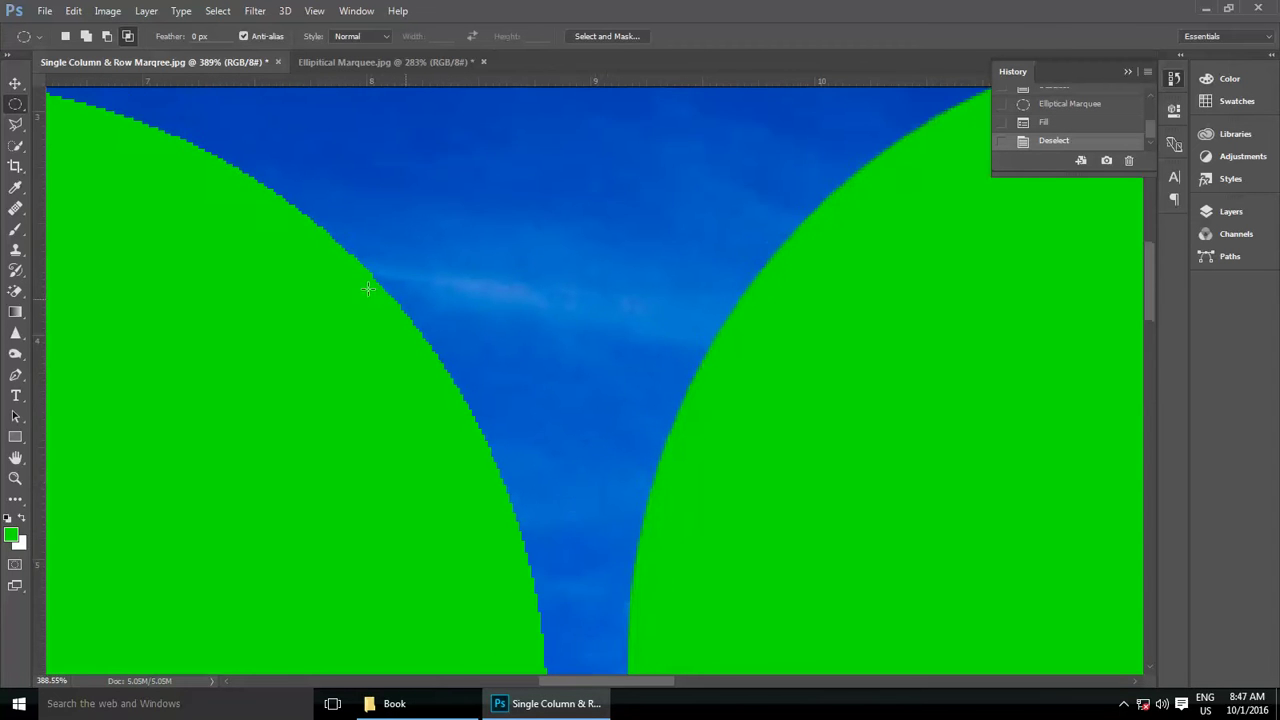
{"action": "scroll", "coordinate": [593, 407], "scroll_direction": "up", "scroll_amount": 2}
{"action": "scroll", "coordinate": [391, 118], "scroll_direction": "down", "scroll_amount": 1}
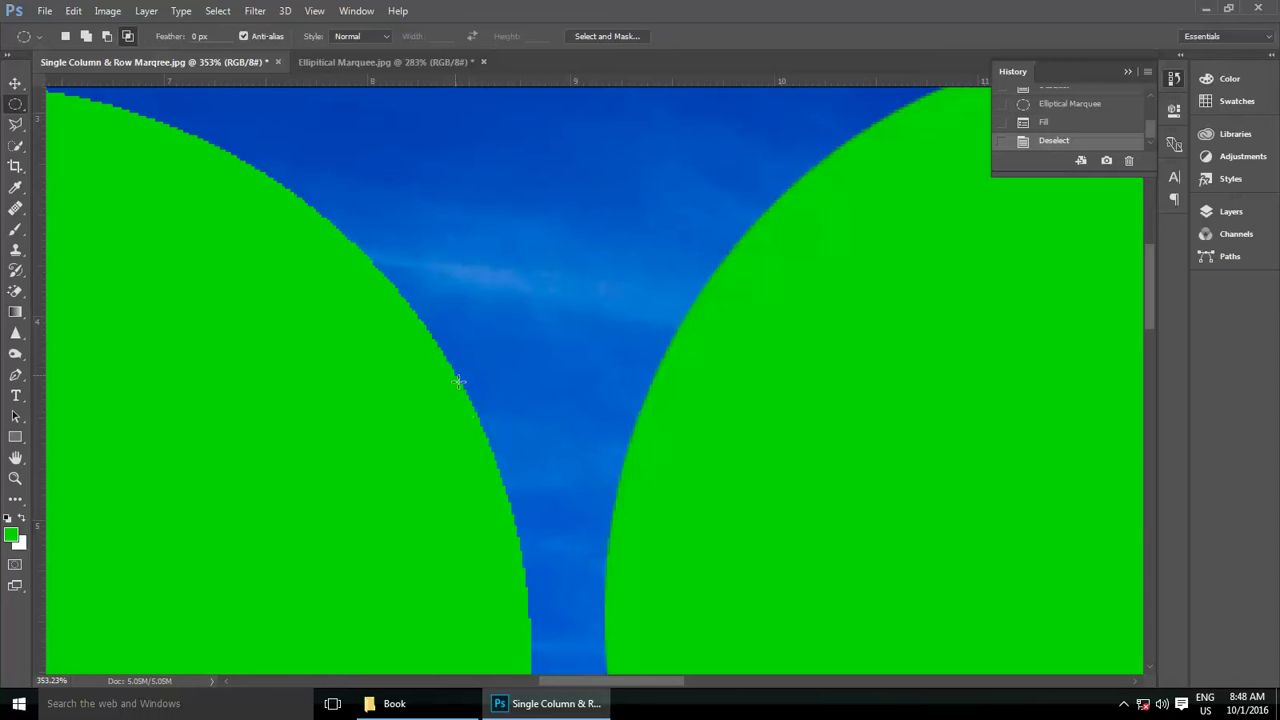
{"action": "left_click_drag", "start_coordinate": [634, 466], "coordinate": [520, 346]}
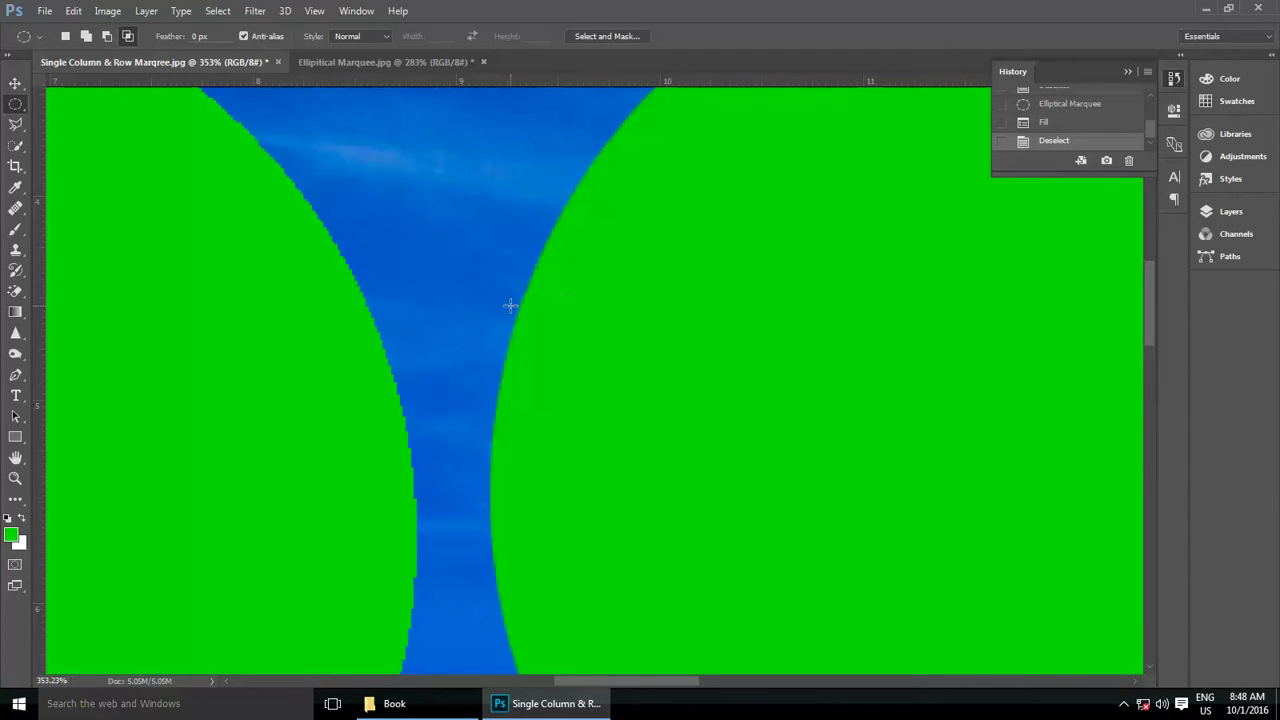
{"action": "scroll", "coordinate": [509, 300], "scroll_direction": "down", "scroll_amount": 3, "text": "alt"}
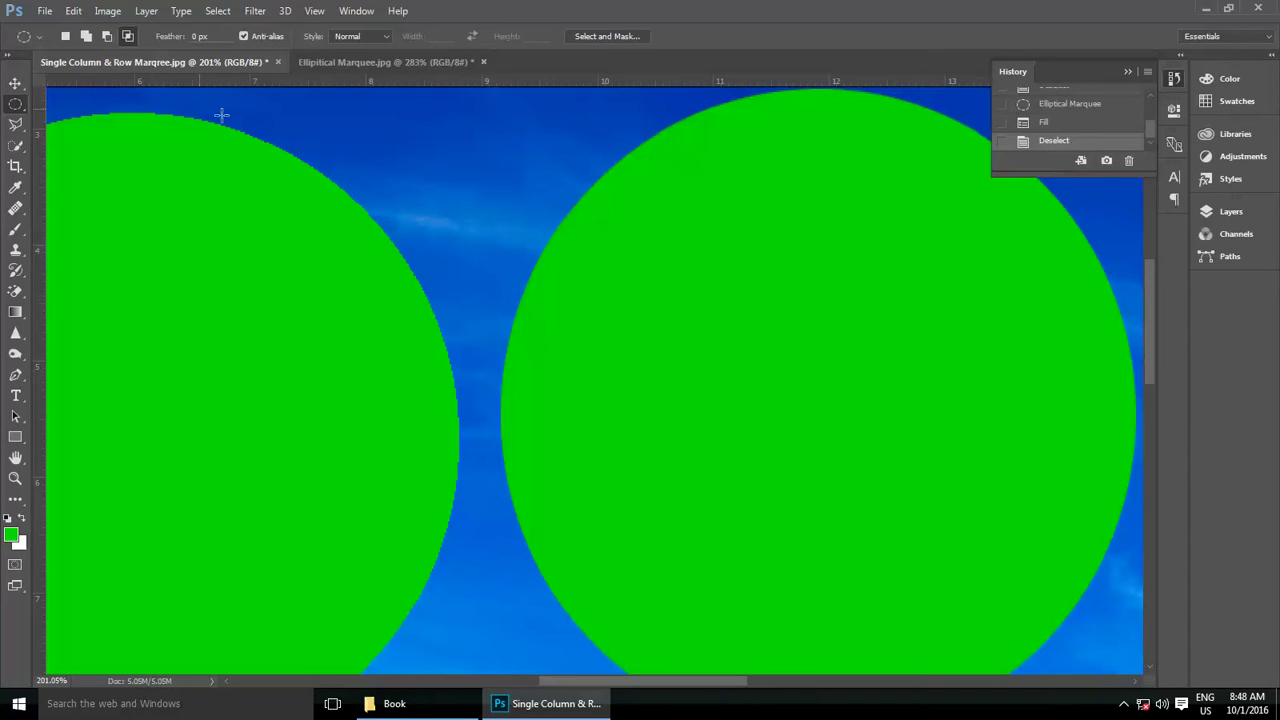
{"action": "scroll", "coordinate": [235, 142], "scroll_direction": "up", "scroll_amount": 2, "text": "alt"}
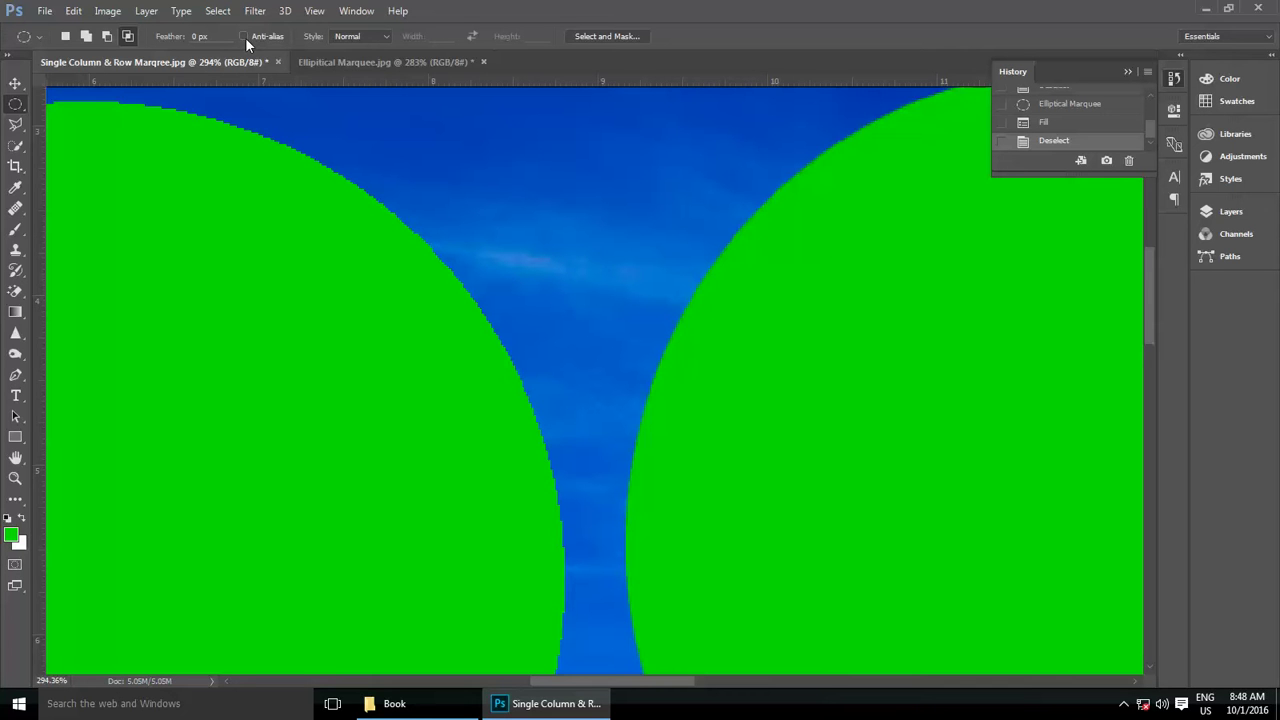
Leave the selection style on Normal and show the marquee tool flyout.
{"action": "left_click", "coordinate": [360, 36]}
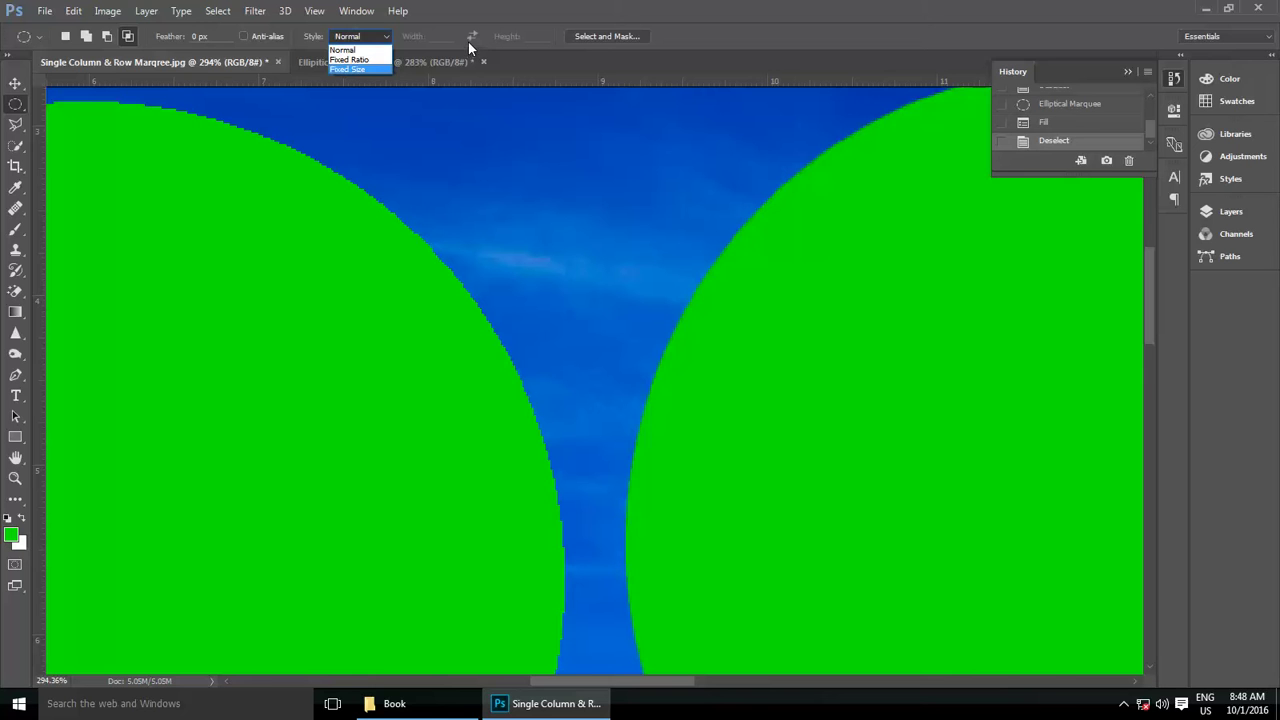
{"action": "left_click", "coordinate": [265, 184]}
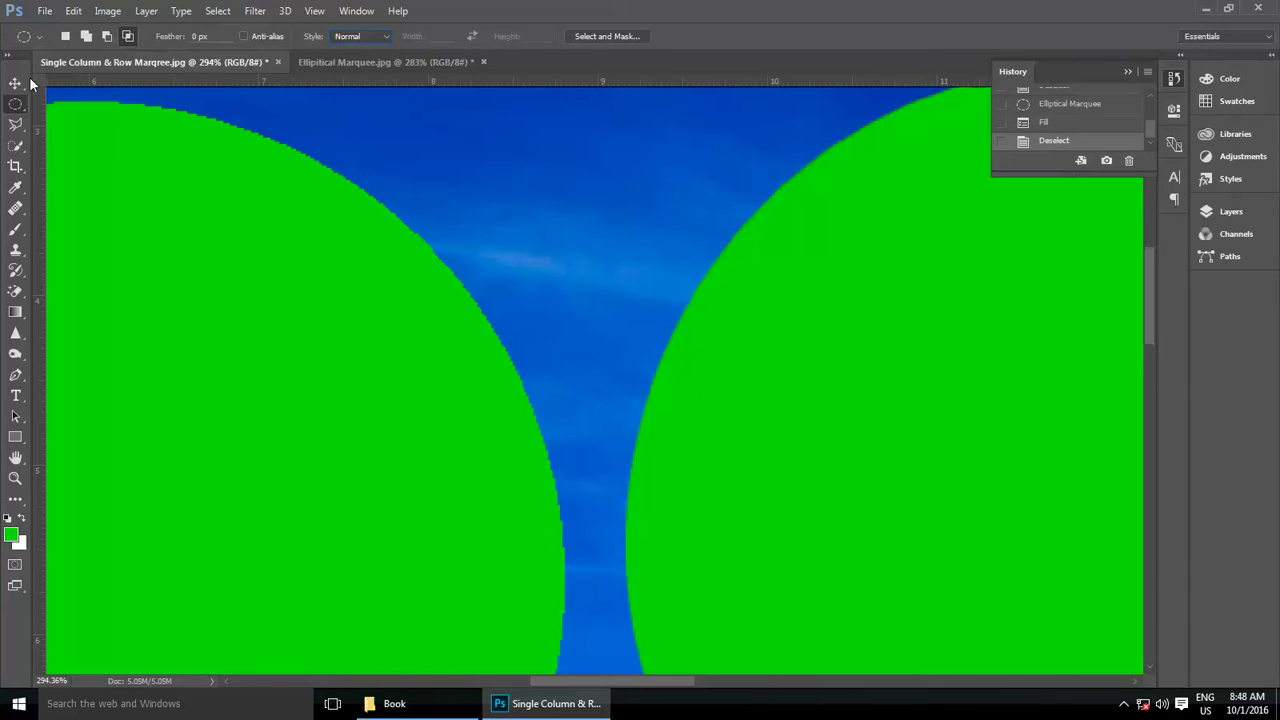
{"action": "right_click", "coordinate": [15, 104]}
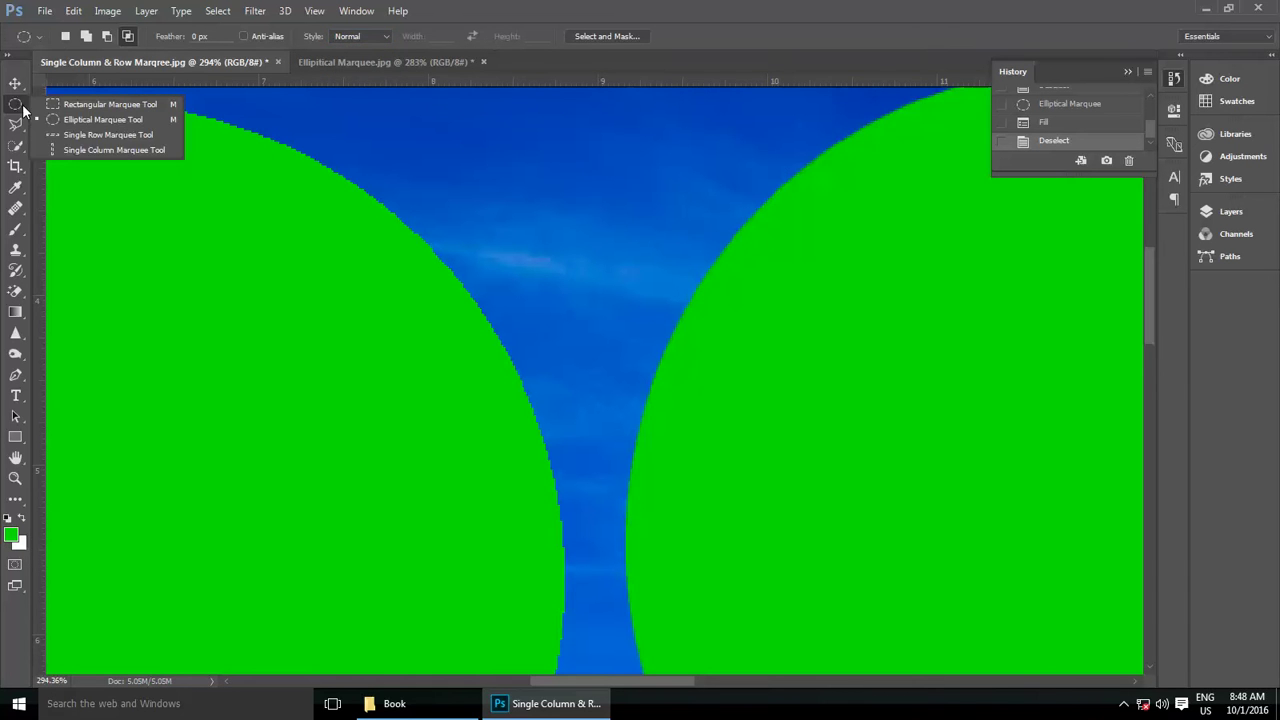
Fill a single-row marquee across the upper sky with green and deselect it.
{"action": "left_click", "coordinate": [124, 135]}
{"action": "scroll", "coordinate": [360, 200], "scroll_direction": "down", "scroll_amount": 5}
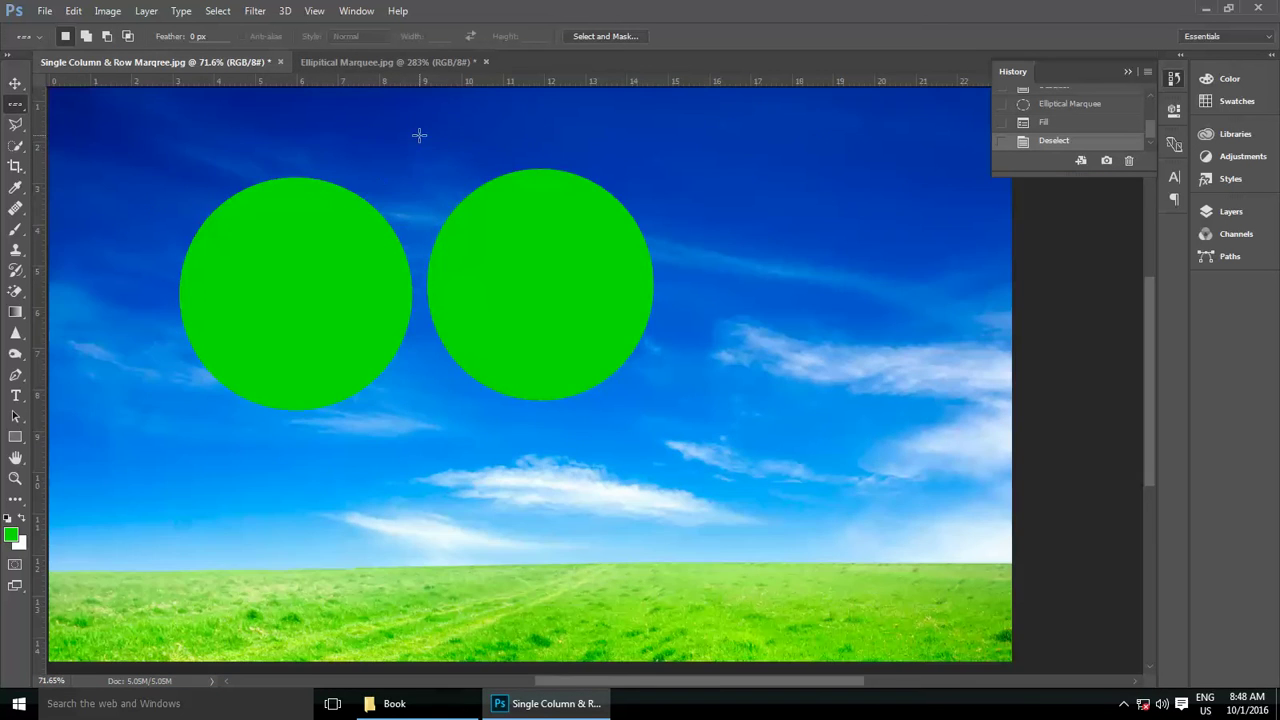
{"action": "scroll", "coordinate": [419, 135], "scroll_direction": "down", "scroll_amount": 1}
{"action": "left_click", "coordinate": [494, 192]}
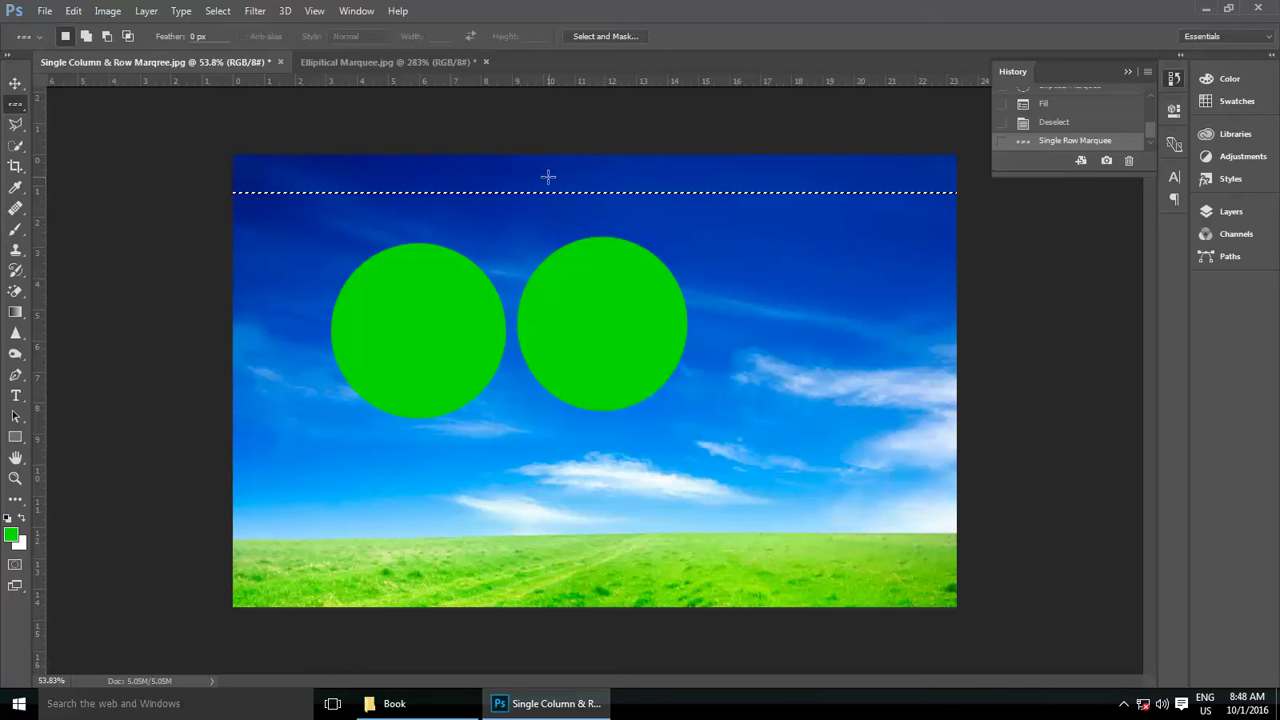
{"action": "key", "text": "ctrl+plus"}
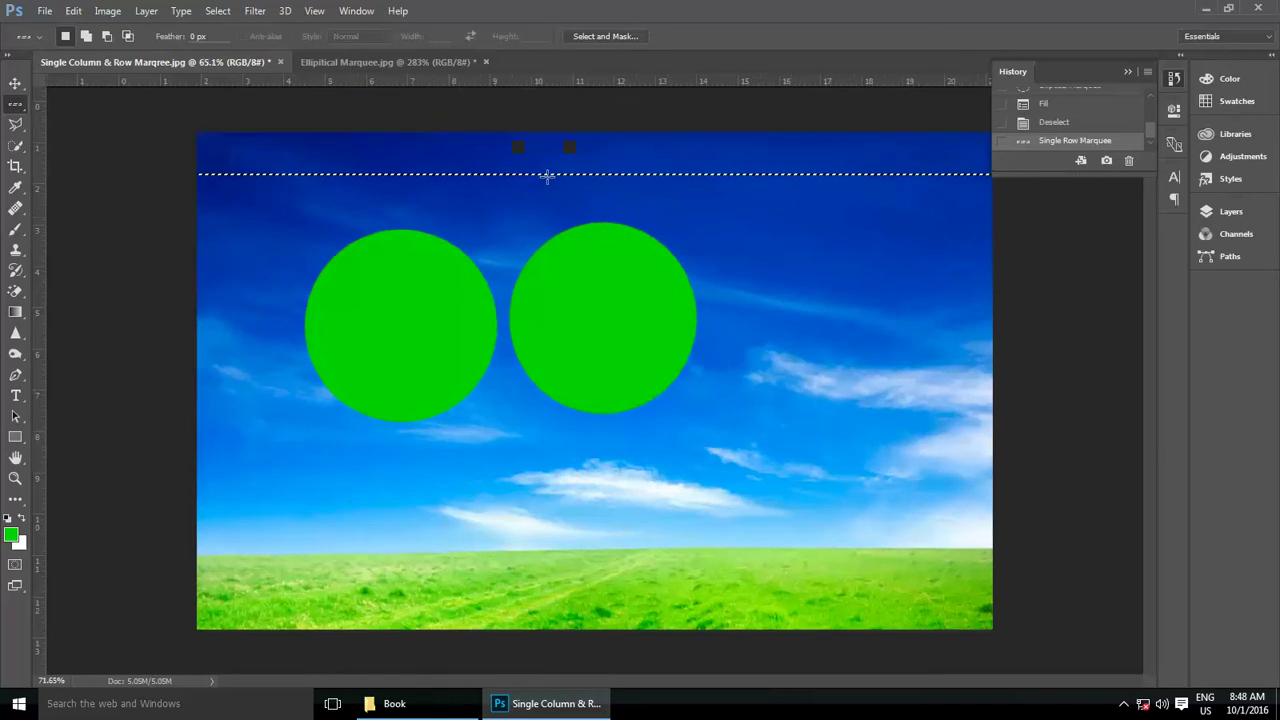
{"action": "scroll", "coordinate": [520, 172], "scroll_direction": "up", "scroll_amount": 3}
{"action": "scroll", "coordinate": [469, 154], "scroll_direction": "up", "scroll_amount": 3}
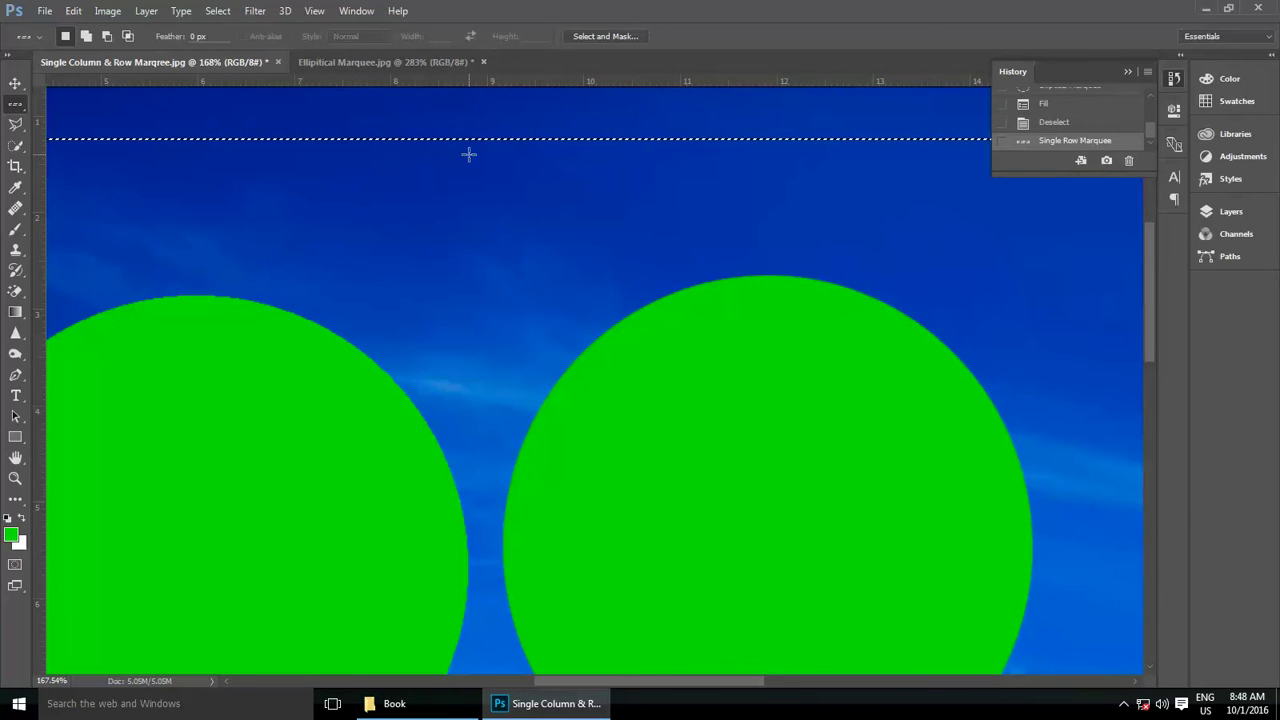
{"action": "key", "text": "alt+BackSpace"}
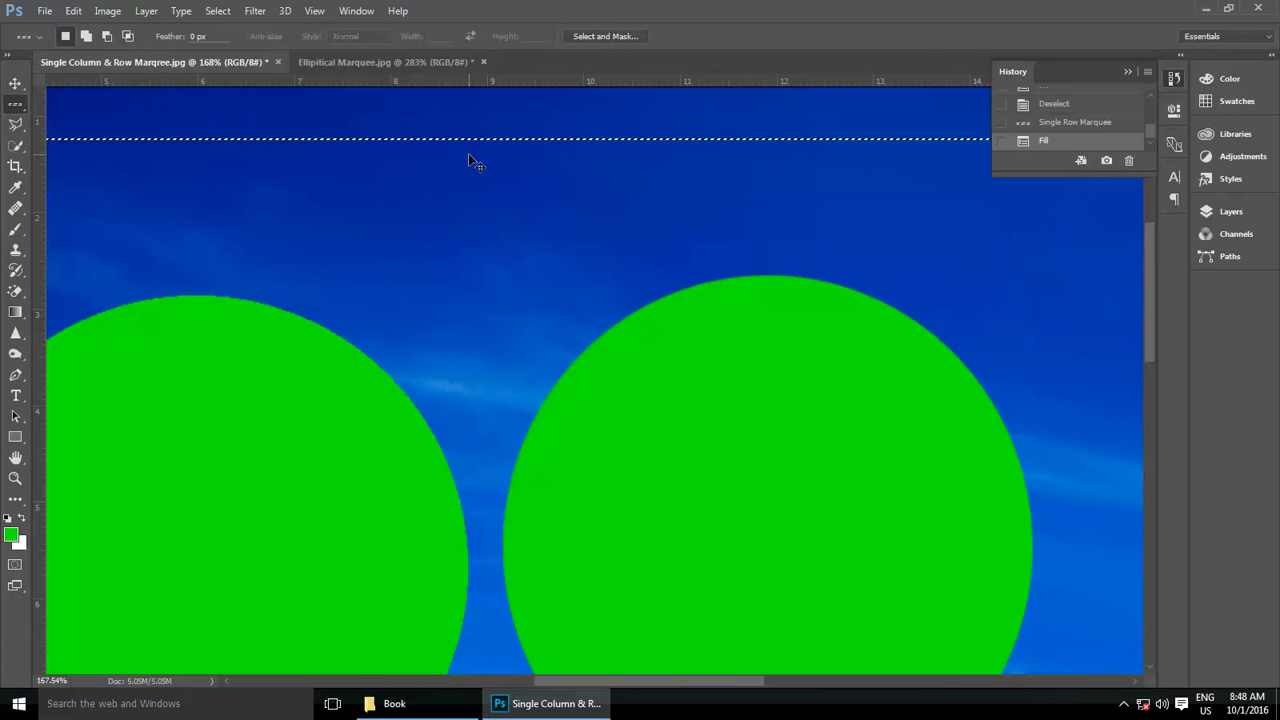
{"action": "key", "text": "ctrl+d"}
{"action": "scroll", "coordinate": [469, 153], "scroll_direction": "down", "scroll_amount": 3}
{"action": "scroll", "coordinate": [469, 153], "scroll_direction": "down", "scroll_amount": 3}
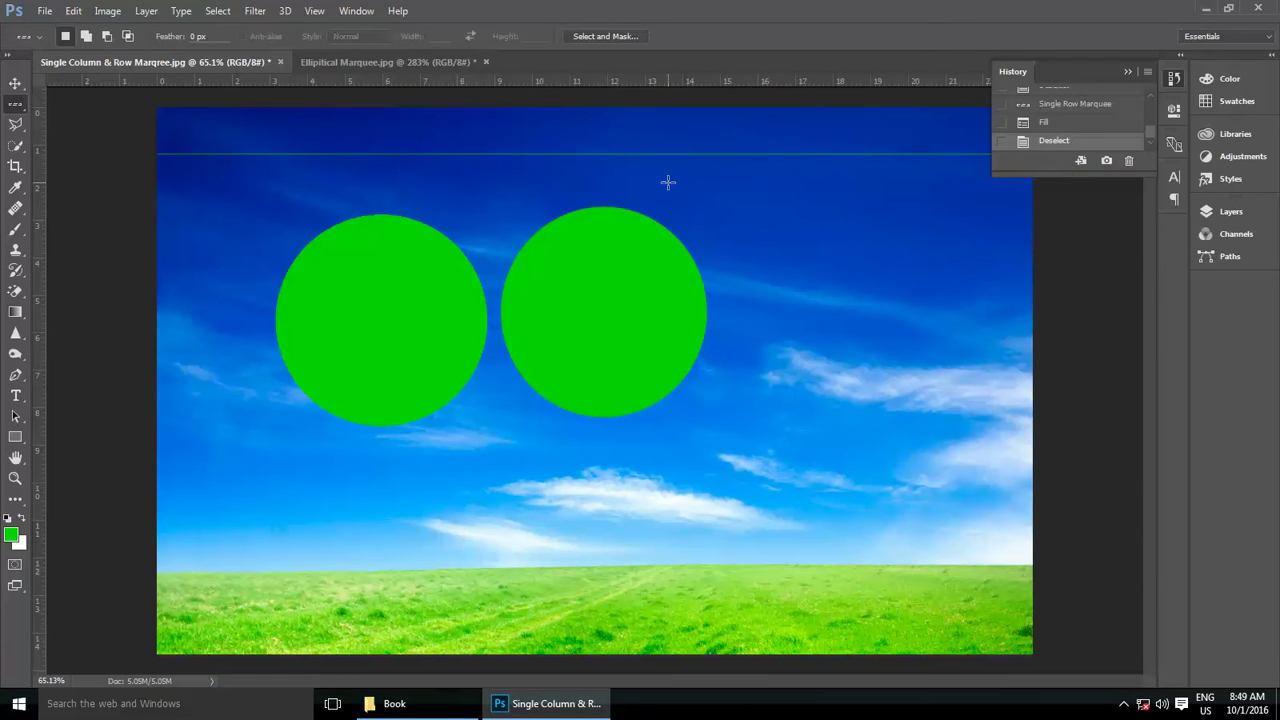
Use the Single Column Marquee Tool to select a one-pixel column near the image's left edge.
{"action": "right_click", "coordinate": [15, 104]}
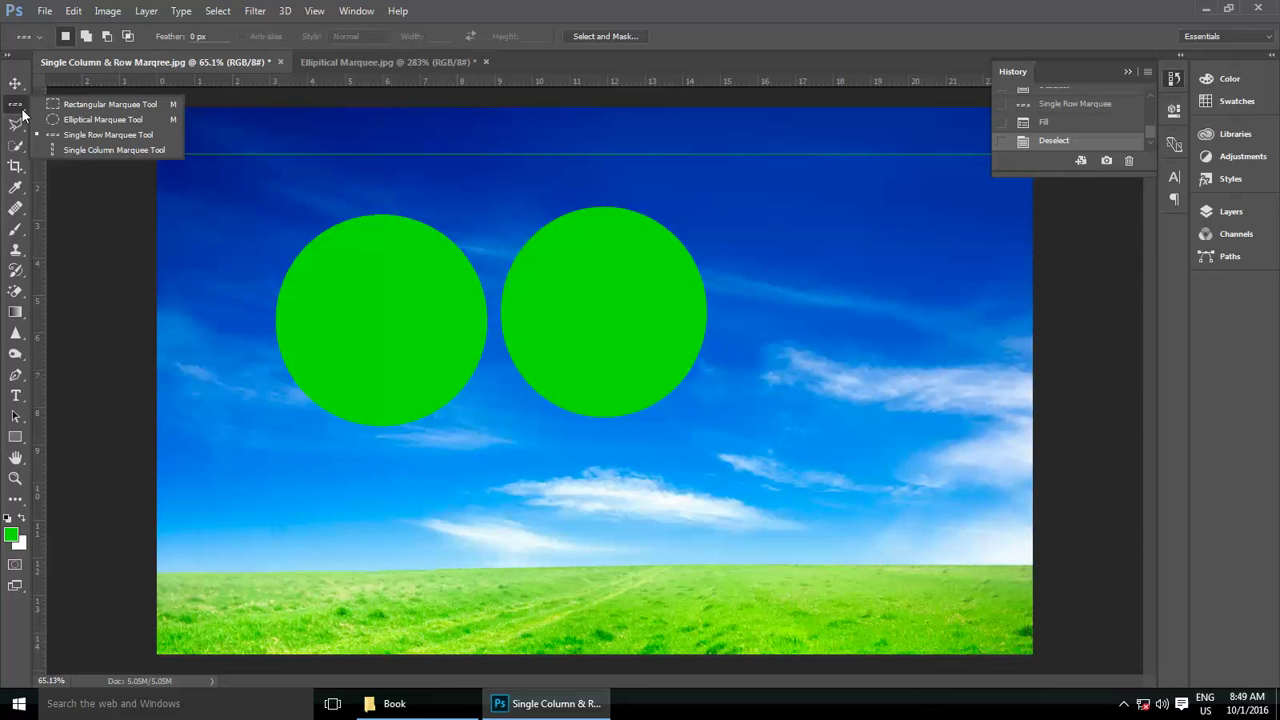
{"action": "left_click", "coordinate": [88, 150]}
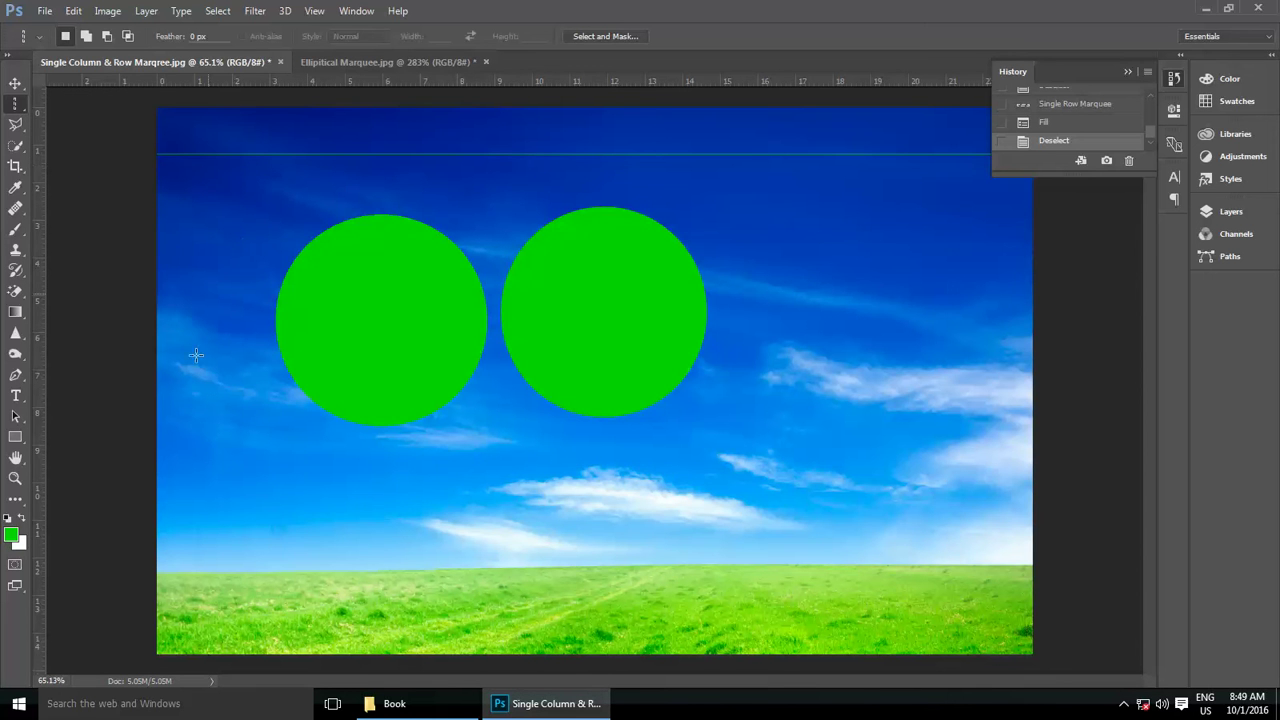
{"action": "left_click", "coordinate": [245, 240]}
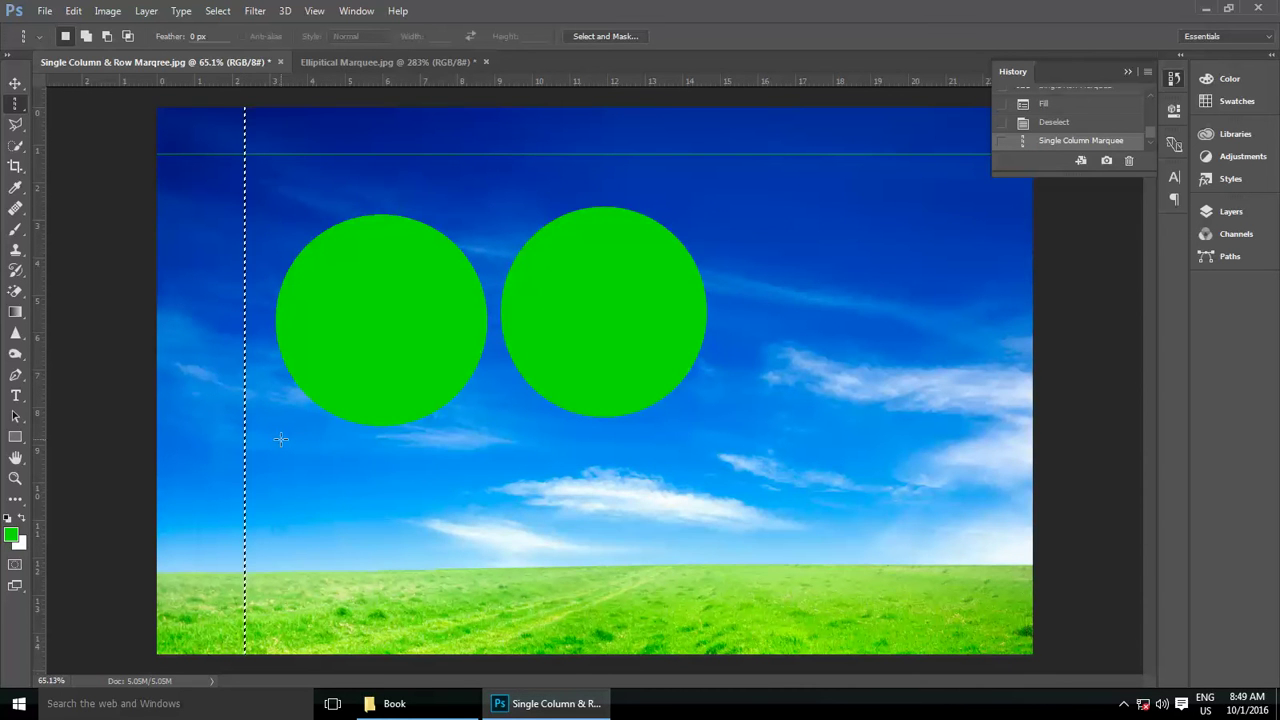
{"action": "scroll", "coordinate": [257, 353], "scroll_direction": "up", "scroll_amount": 3}
{"action": "scroll", "coordinate": [211, 243], "scroll_direction": "up", "scroll_amount": 3}
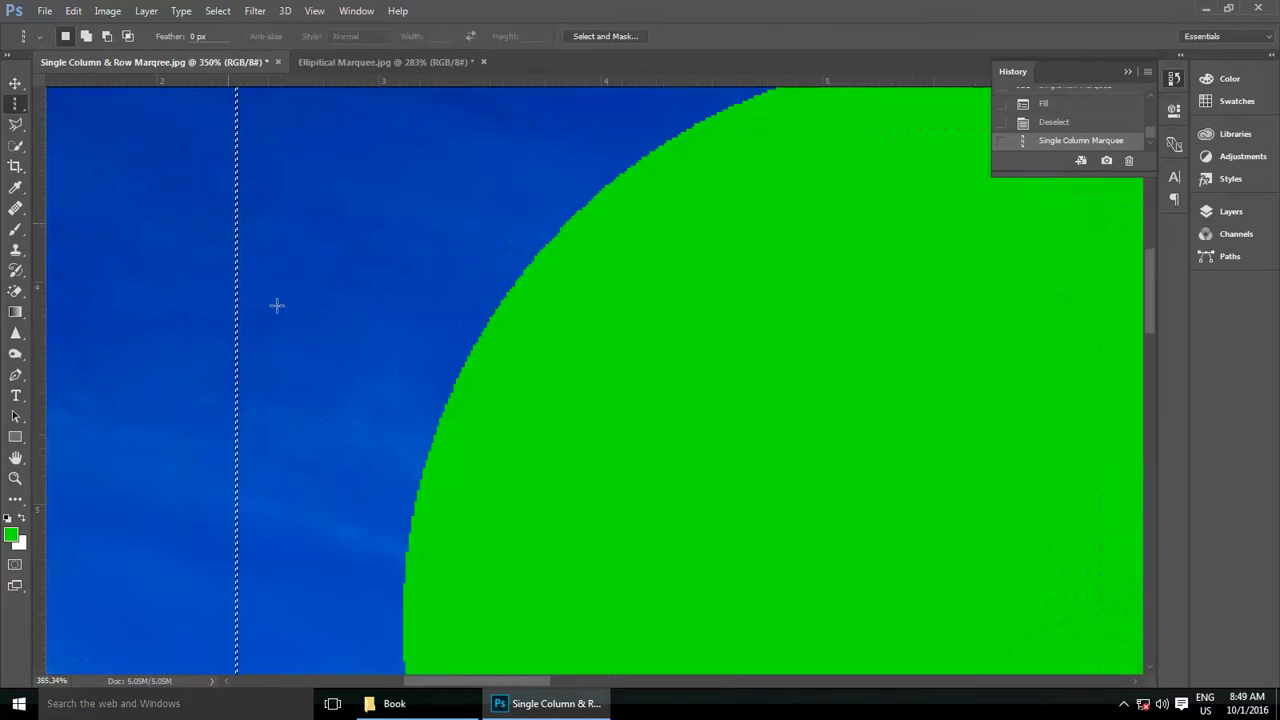
{"action": "scroll", "coordinate": [274, 303], "scroll_direction": "up", "scroll_amount": 3}
{"action": "scroll", "coordinate": [189, 237], "scroll_direction": "up", "scroll_amount": 3}
{"action": "scroll", "coordinate": [221, 289], "scroll_direction": "up", "scroll_amount": 1}
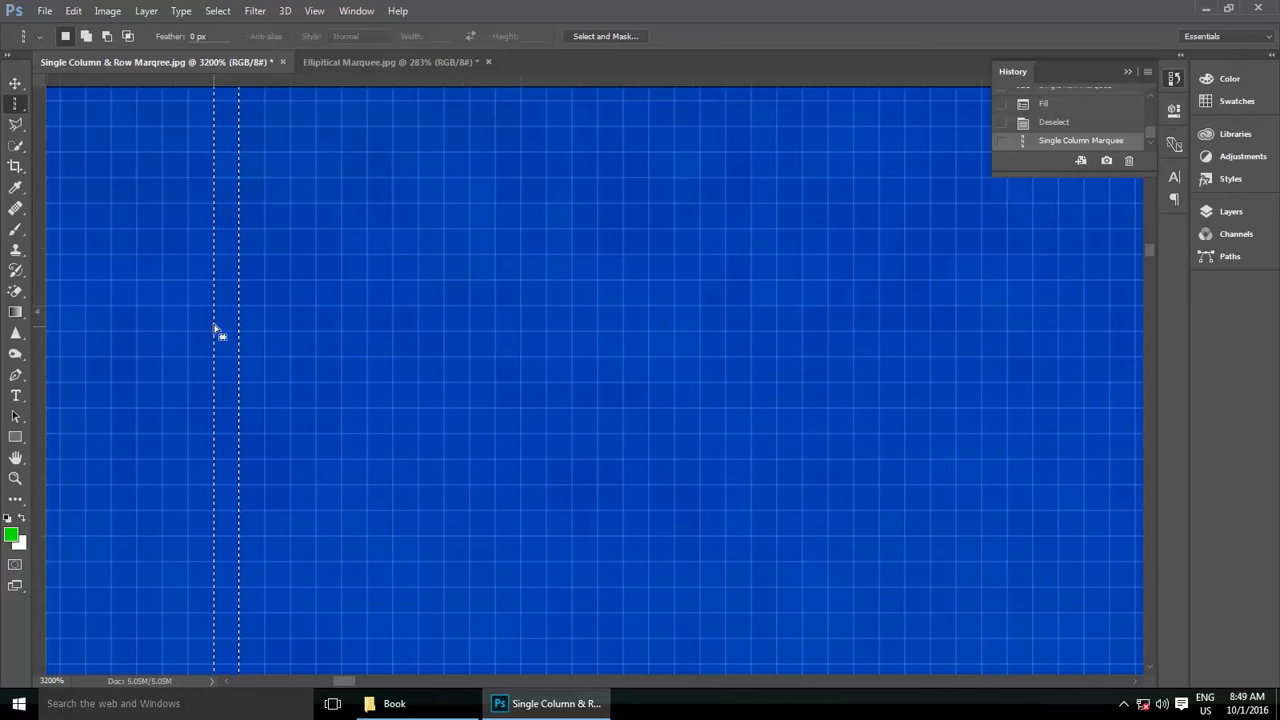
Select a single pixel row, add an adjacent row, then subtract it back to one row.
{"action": "right_click", "coordinate": [15, 103]}
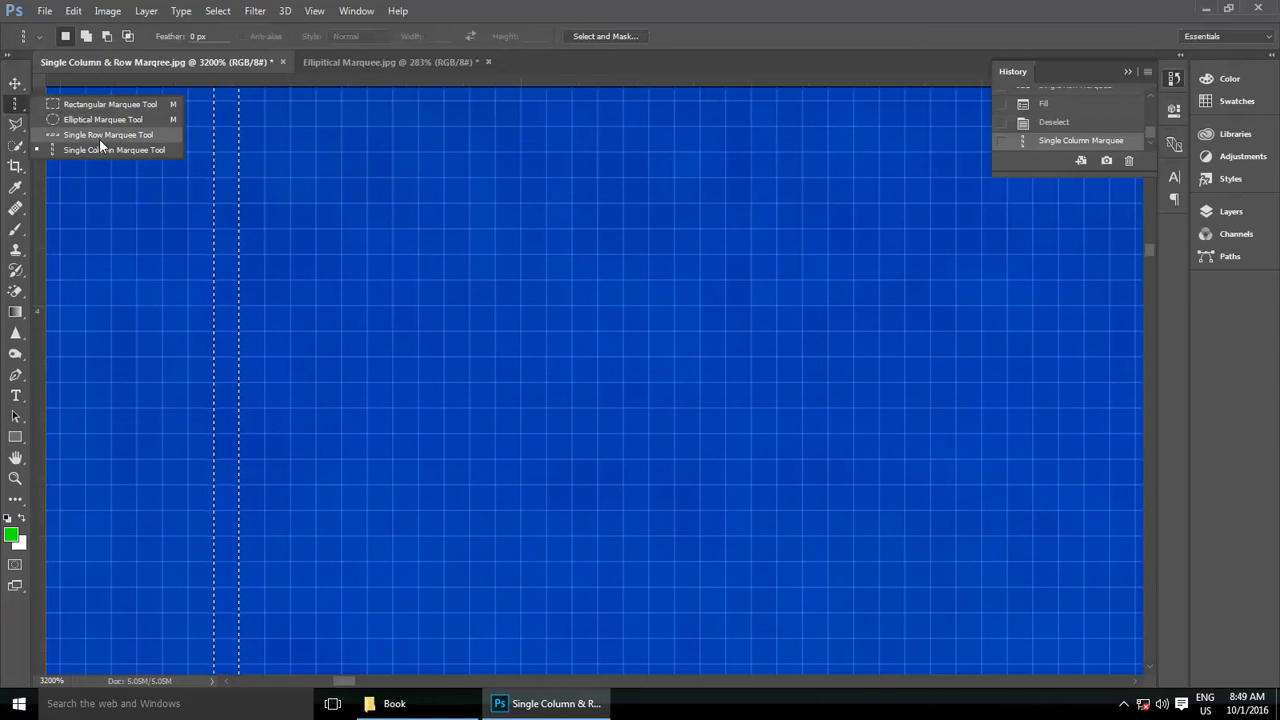
{"action": "left_click", "coordinate": [99, 136]}
{"action": "left_click", "coordinate": [385, 294]}
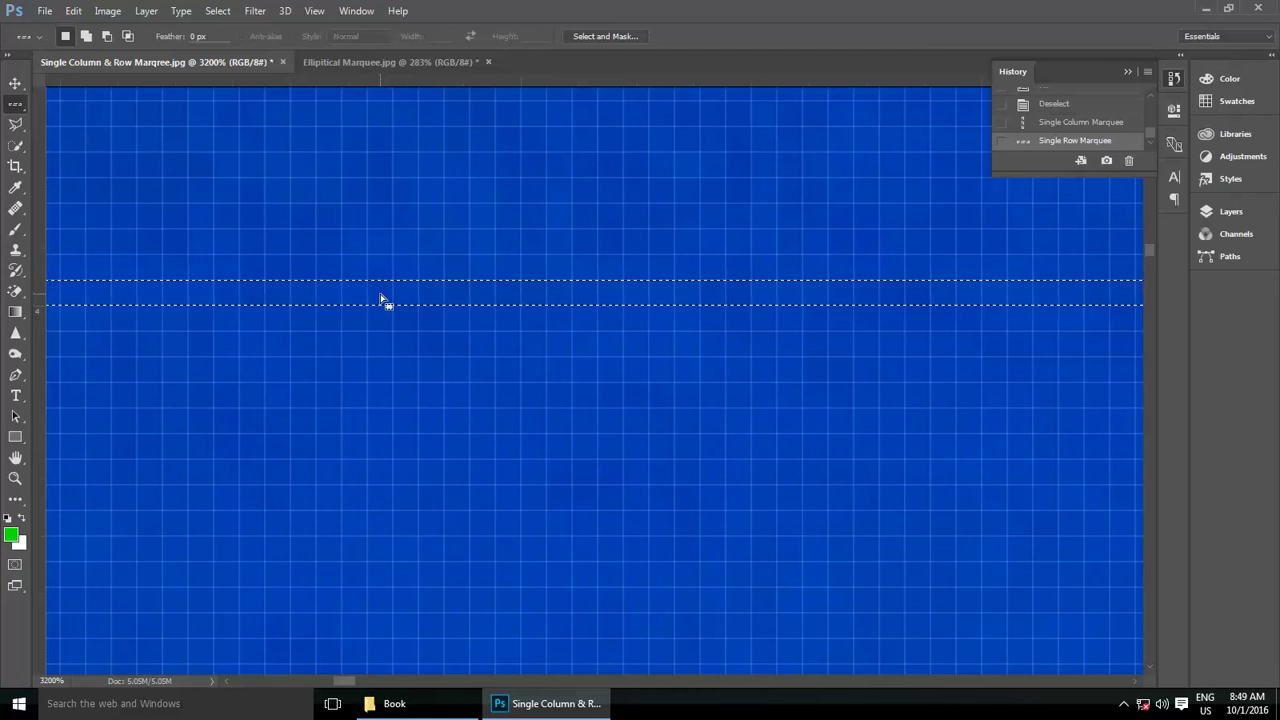
{"action": "left_click_drag", "start_coordinate": [383, 300], "coordinate": [170, 98]}
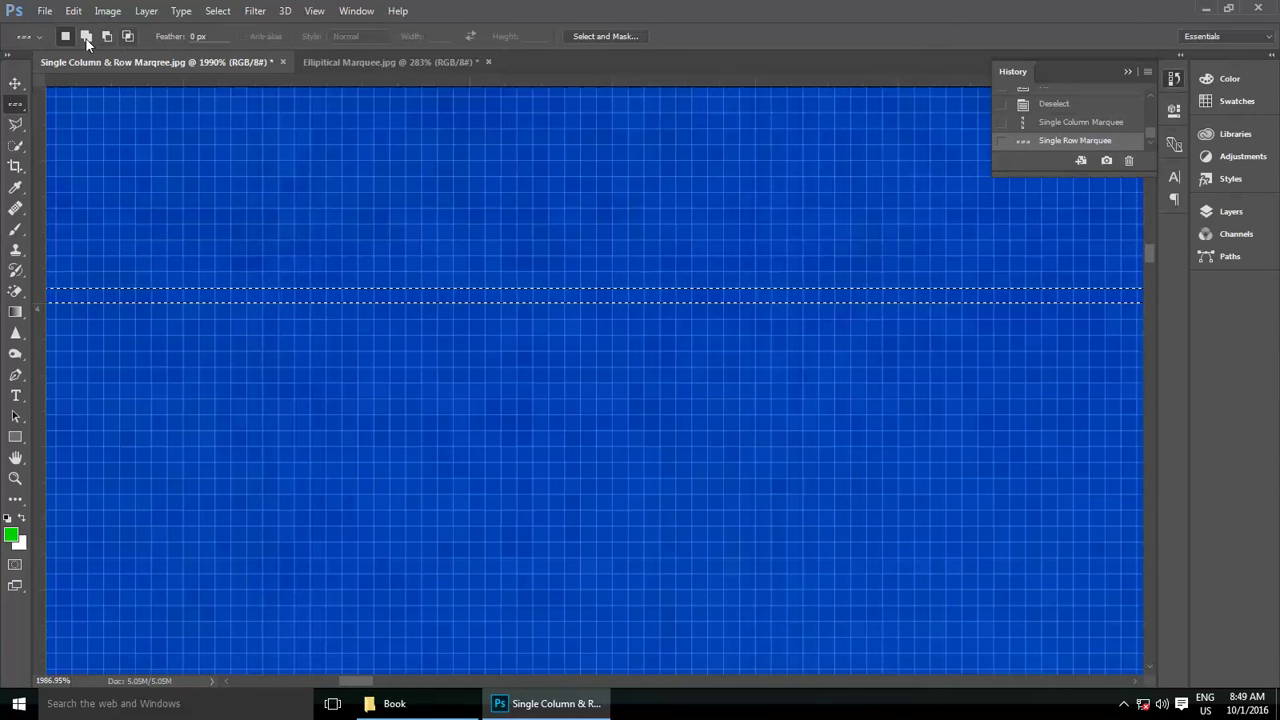
{"action": "left_click", "coordinate": [85, 38]}
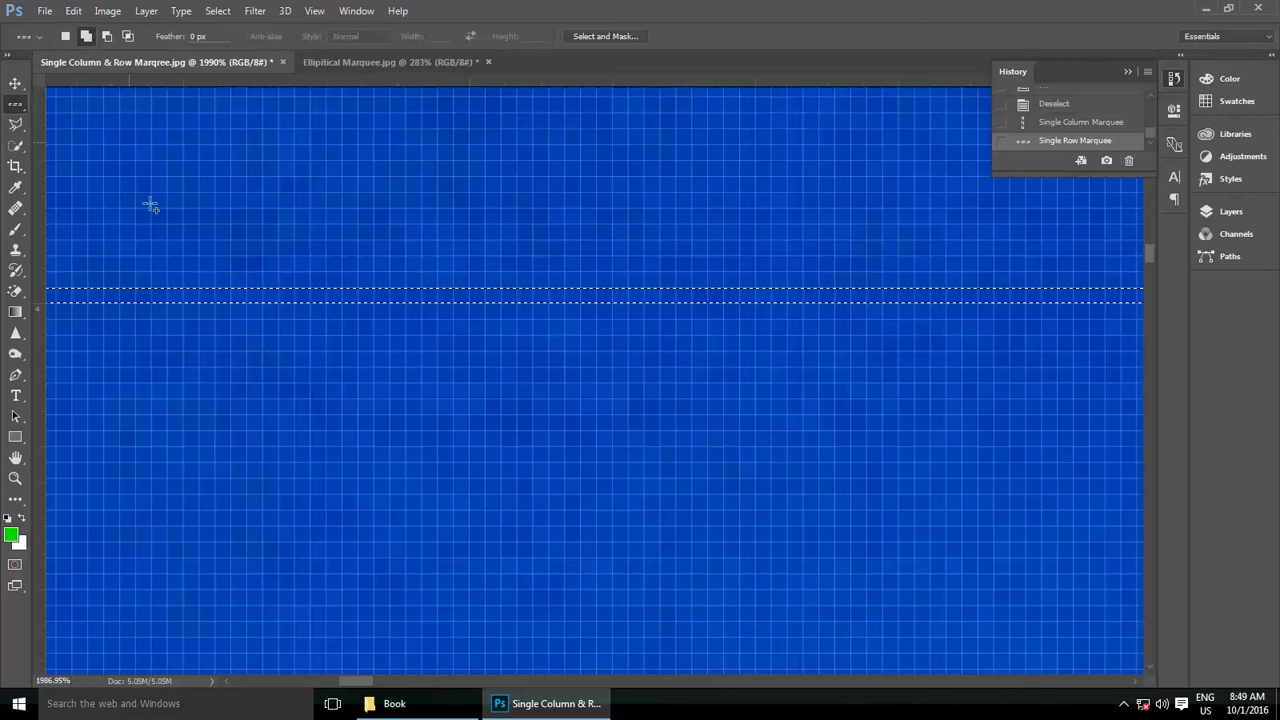
{"action": "left_click", "coordinate": [129, 281]}
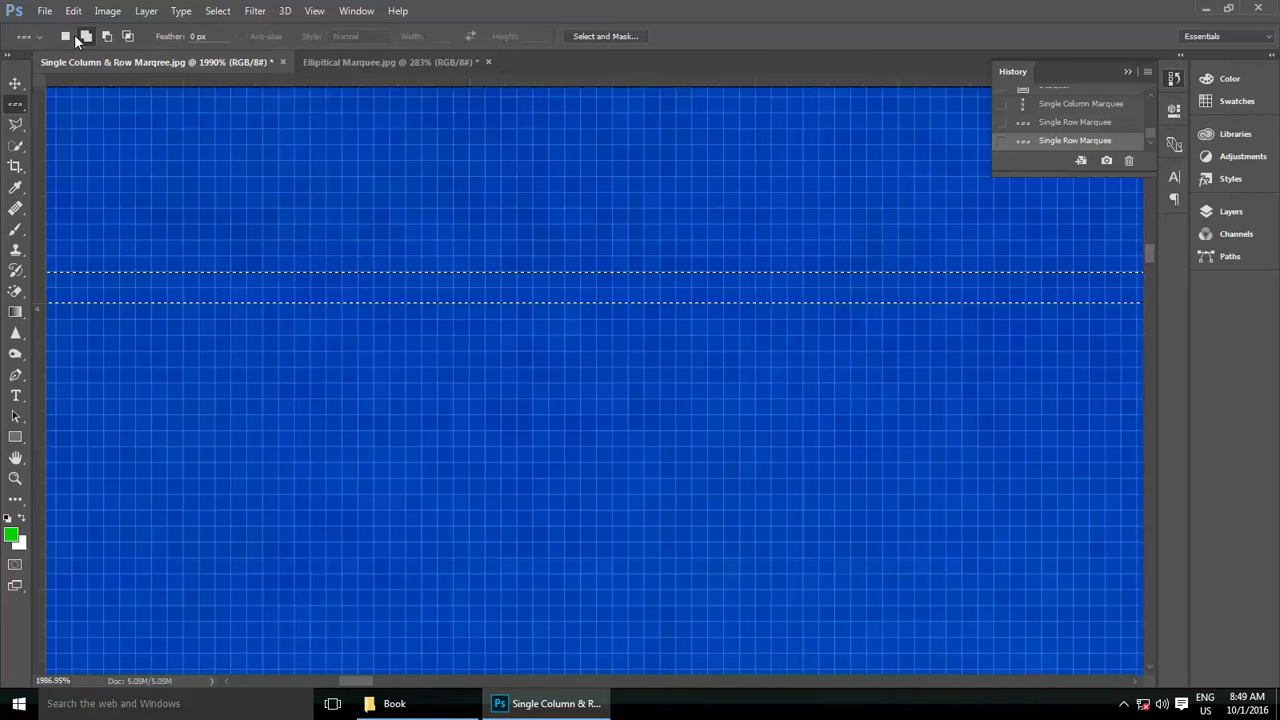
{"action": "left_click", "coordinate": [106, 38]}
{"action": "left_click", "coordinate": [180, 281]}
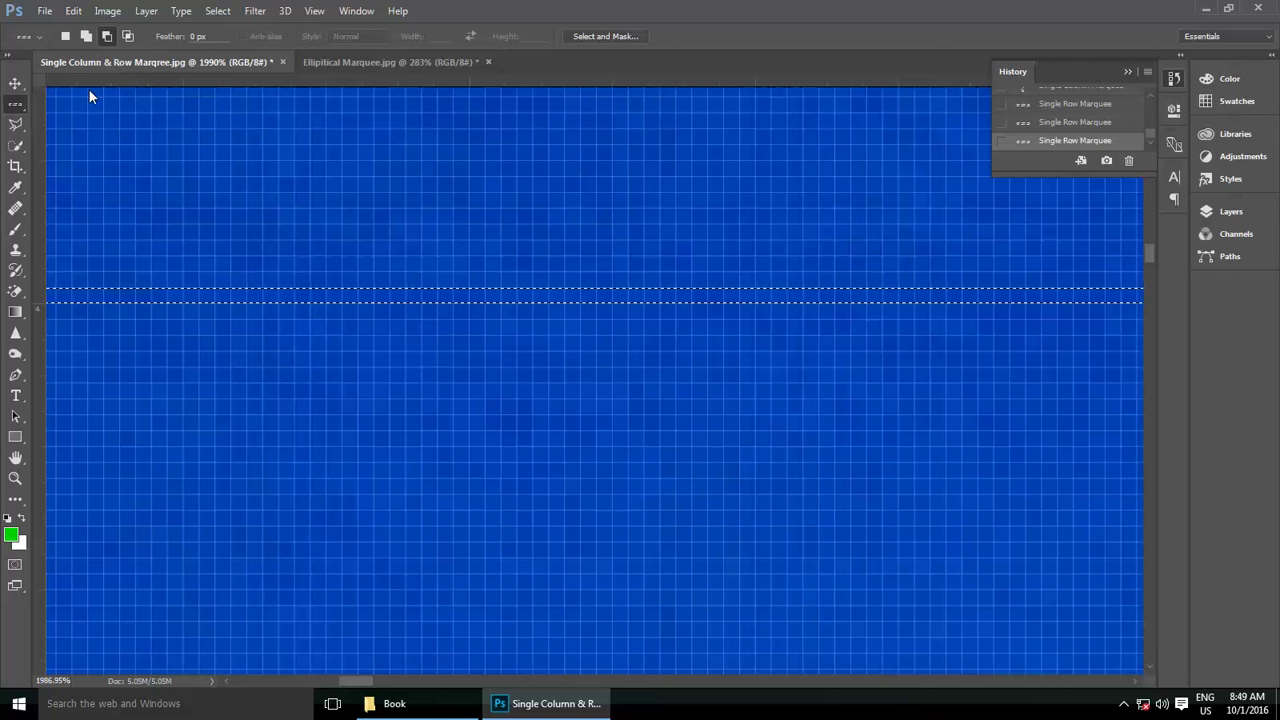
{"action": "right_click", "coordinate": [15, 104]}
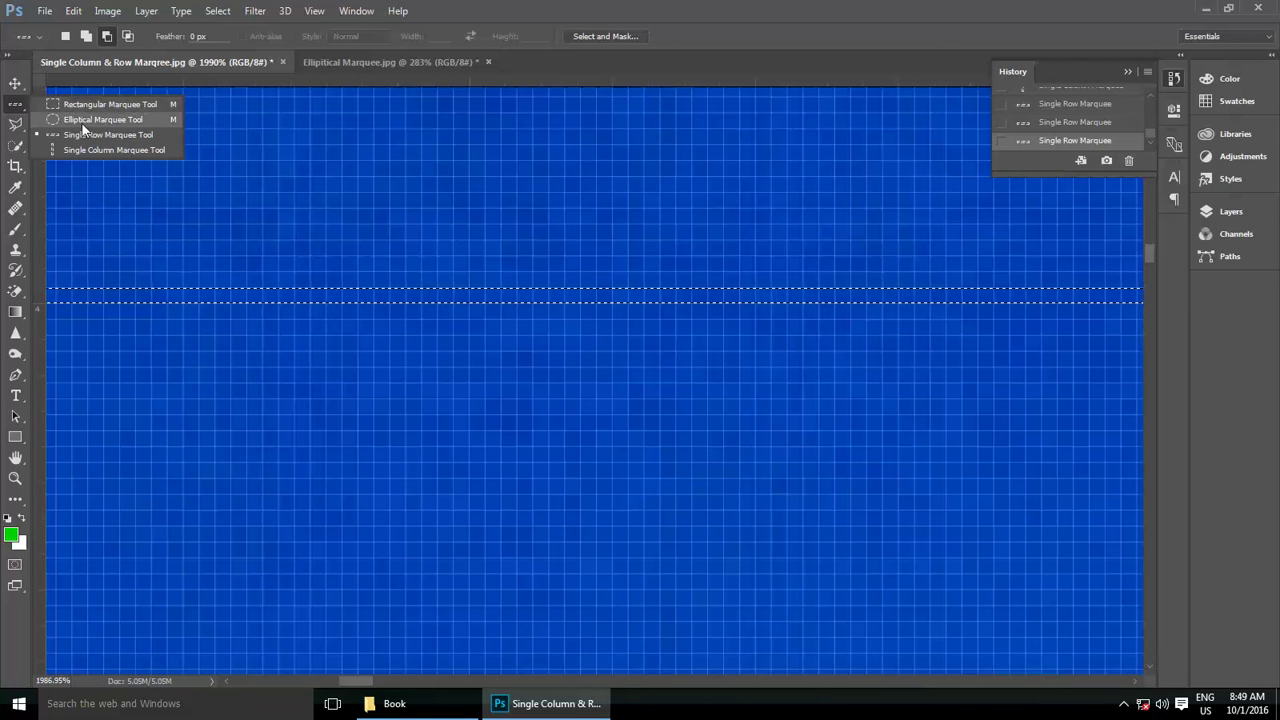